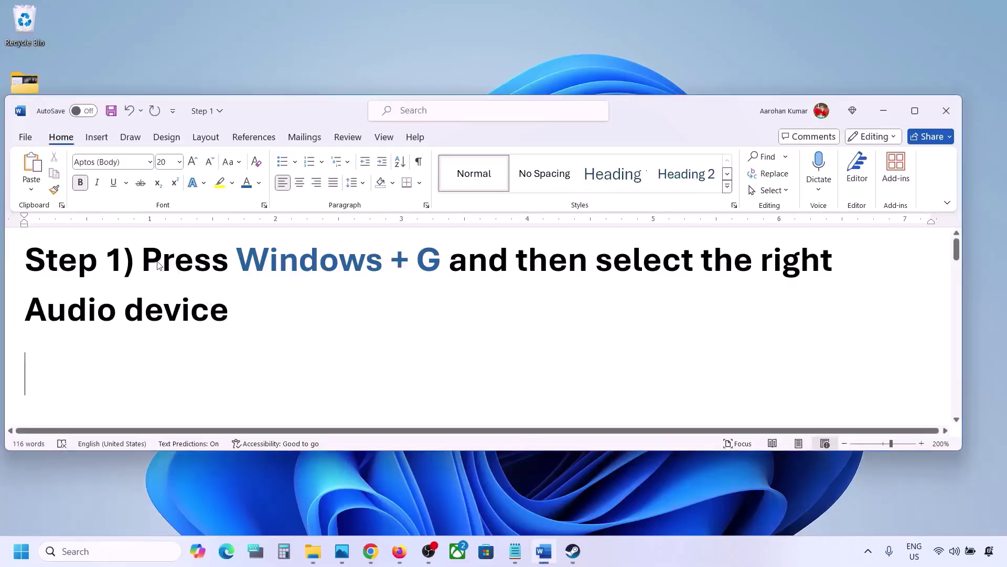
Highlight the Step 1 instruction, then open the Game Bar audio controls and choose Speakers (Realtek(R) Audio) as the Windows default output.
{"action": "left_click_drag", "start_coordinate": [142, 260], "coordinate": [235, 298]}
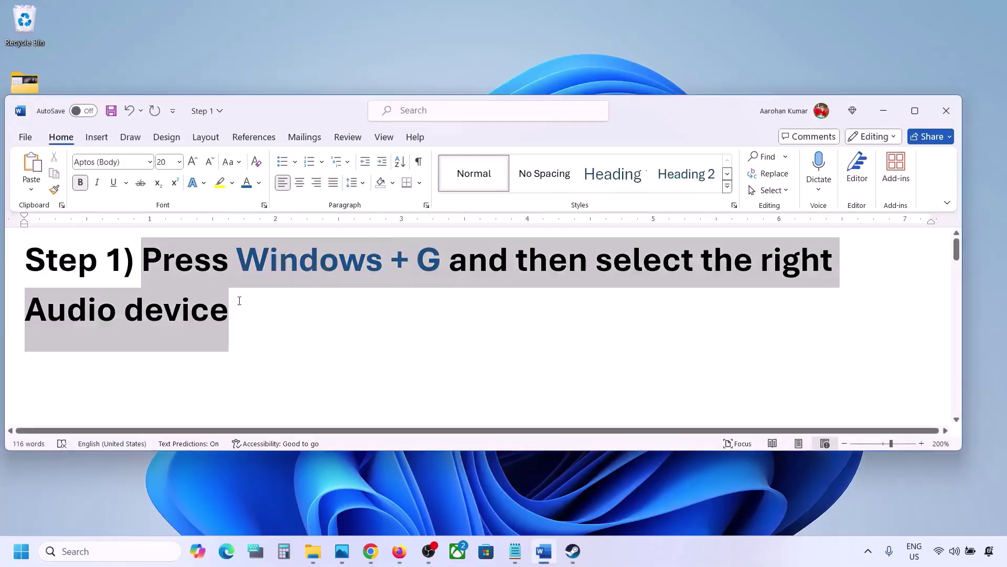
{"action": "left_click", "coordinate": [285, 324]}
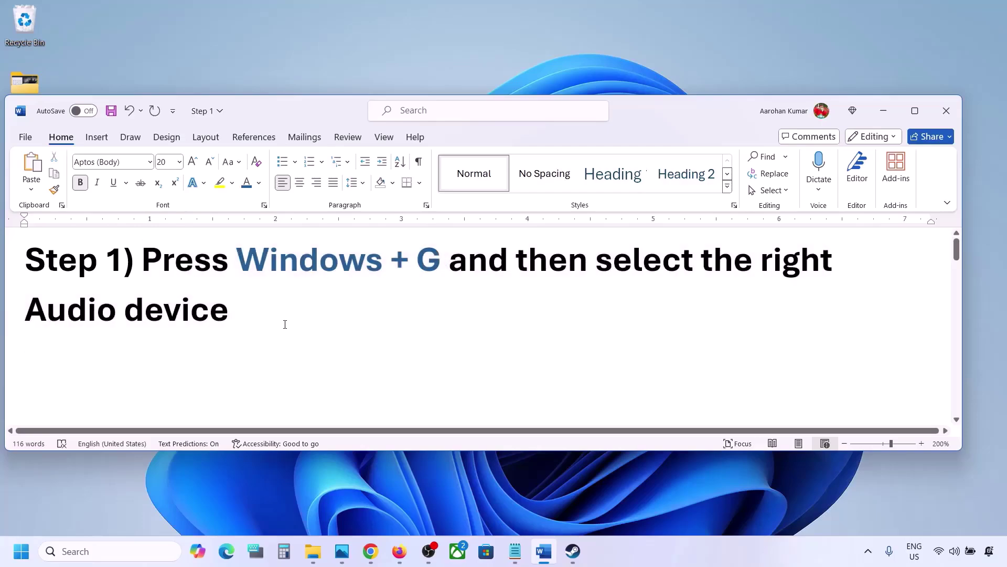
{"action": "key", "text": "super+g"}
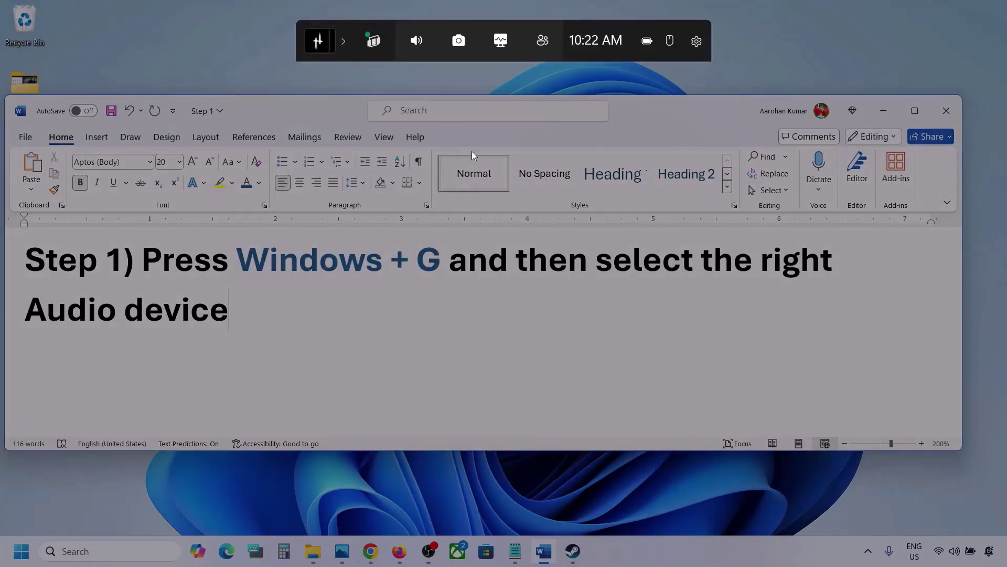
{"action": "left_click", "coordinate": [418, 45]}
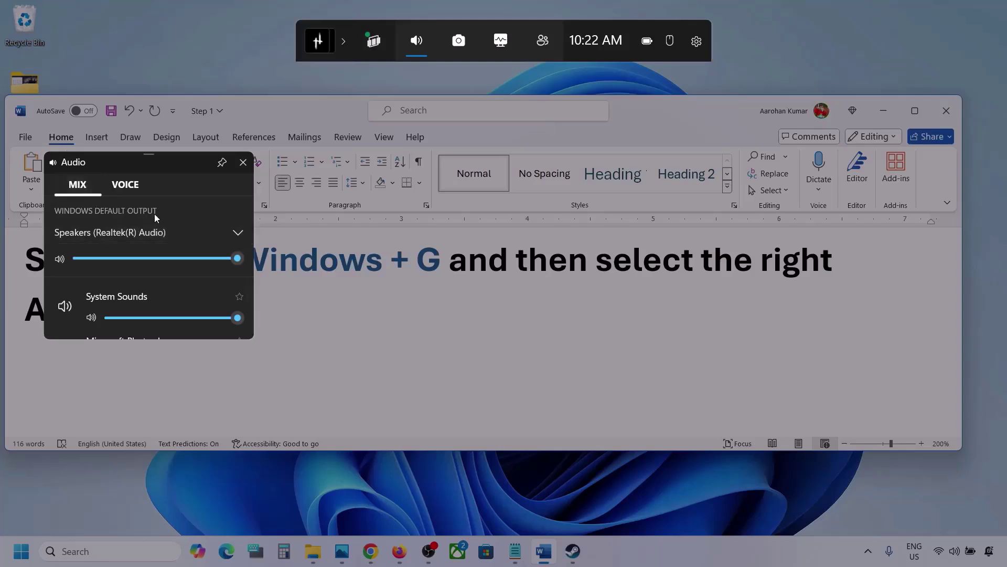
{"action": "left_click", "coordinate": [239, 234]}
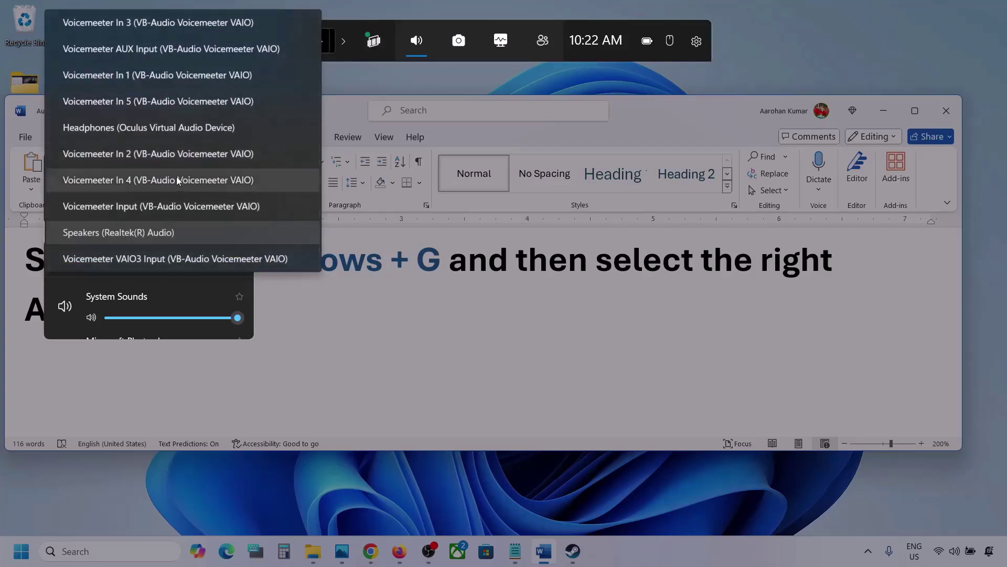
{"action": "left_click", "coordinate": [158, 238]}
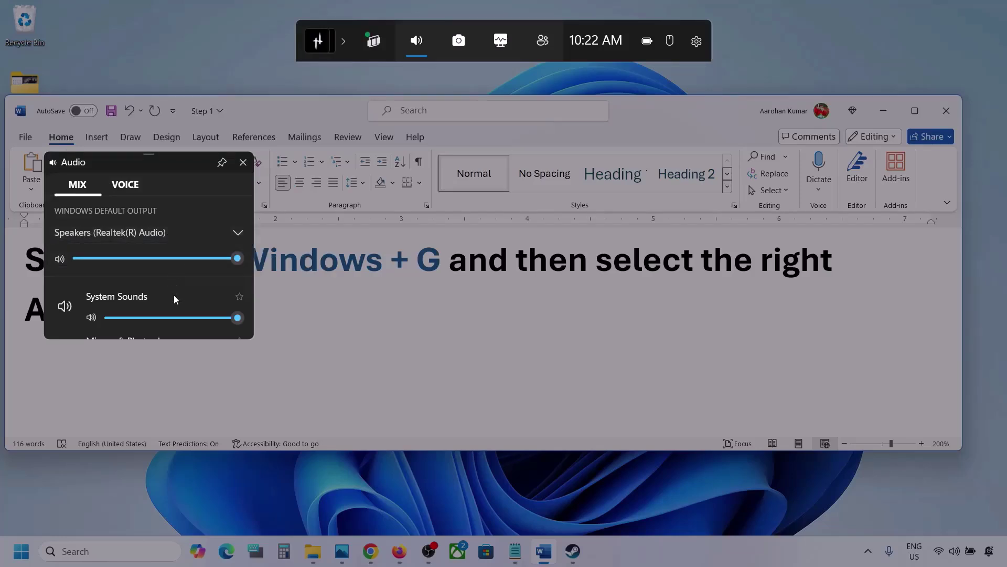
Enlarge the Audio widget and set the Microsoft Photos Legacy and Firefox volumes to maximum.
{"action": "scroll", "coordinate": [174, 296], "scroll_direction": "down", "scroll_amount": 1}
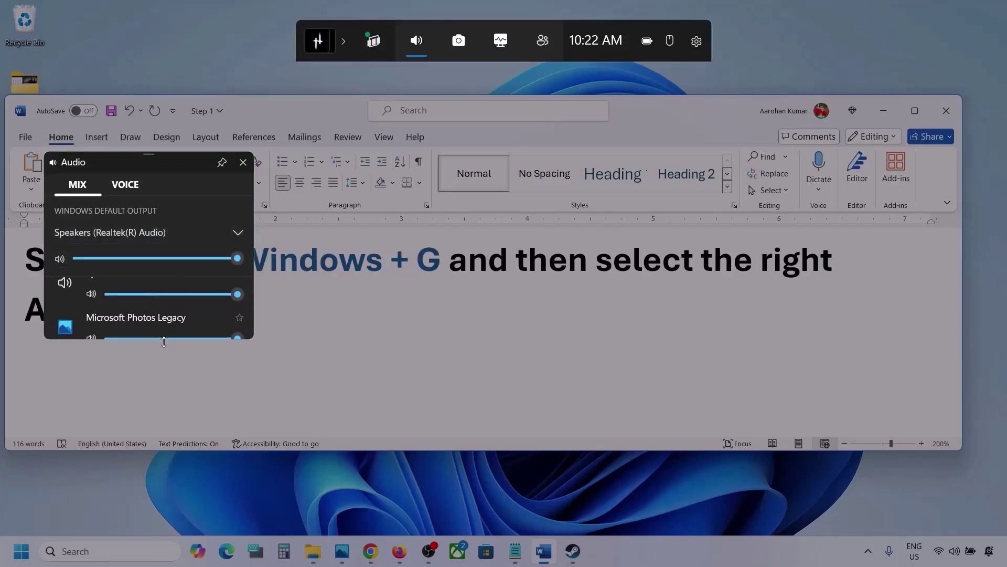
{"action": "left_click_drag", "start_coordinate": [164, 342], "coordinate": [164, 461]}
{"action": "scroll", "coordinate": [152, 363], "scroll_direction": "up", "scroll_amount": 2}
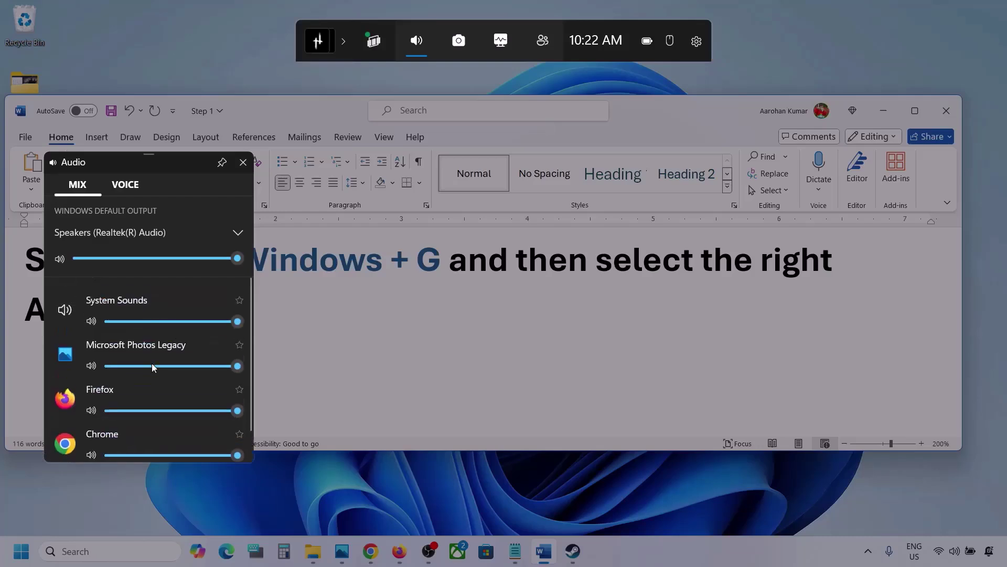
{"action": "scroll", "coordinate": [152, 367], "scroll_direction": "down", "scroll_amount": 2}
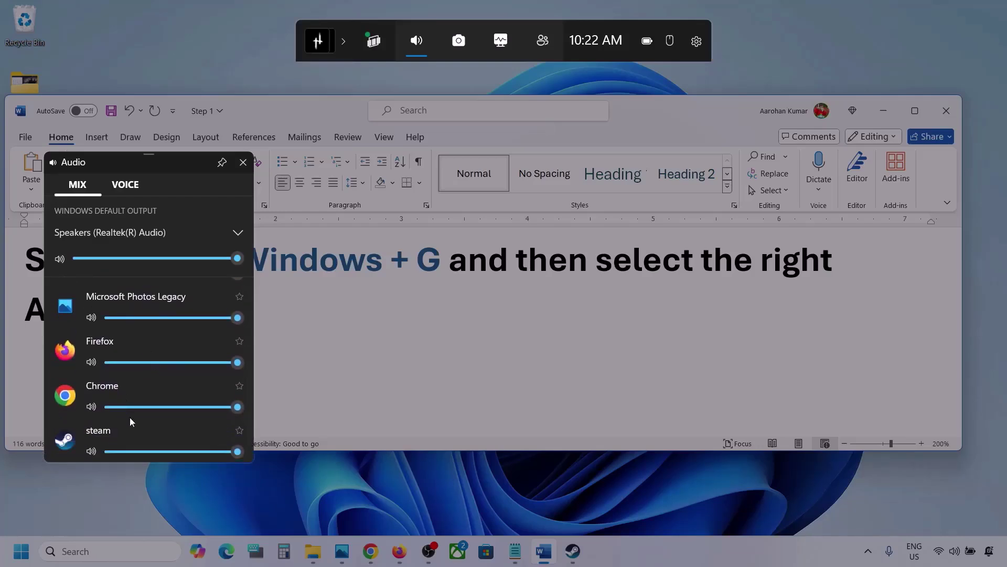
{"action": "scroll", "coordinate": [124, 374], "scroll_direction": "up", "scroll_amount": 2}
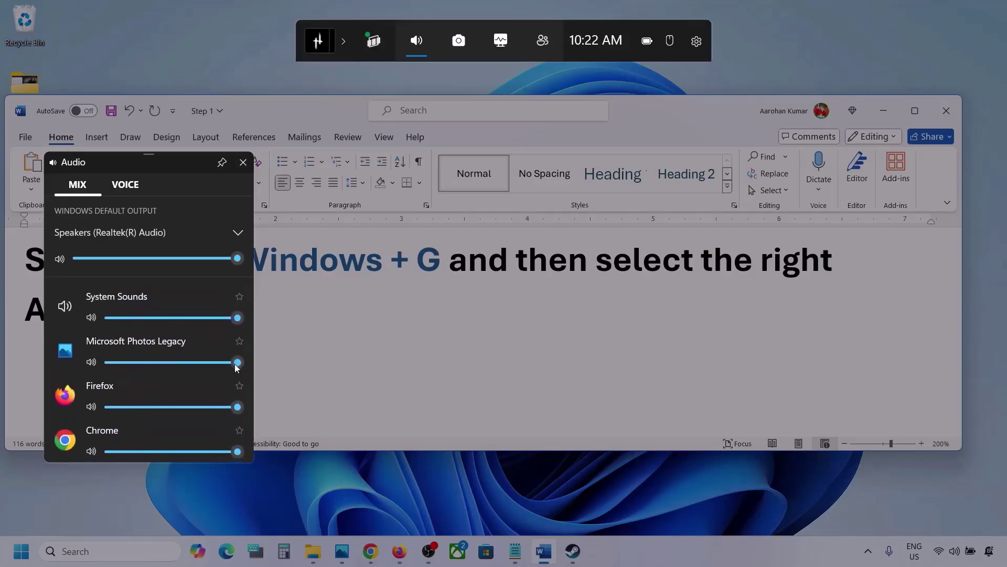
{"action": "mouse_move", "coordinate": [241, 360]}
{"action": "left_mouse_down"}
{"action": "mouse_move", "coordinate": [160, 366]}
{"action": "mouse_move", "coordinate": [247, 361]}
{"action": "left_mouse_up"}
{"action": "scroll", "coordinate": [185, 379], "scroll_direction": "down", "scroll_amount": 2}
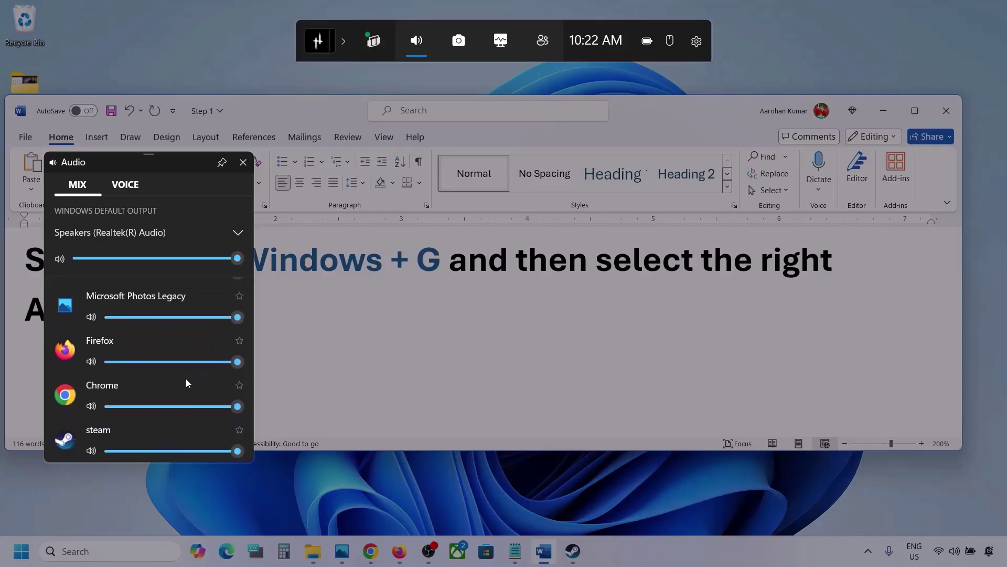
{"action": "mouse_move", "coordinate": [241, 365]}
{"action": "left_mouse_down"}
{"action": "mouse_move", "coordinate": [203, 365]}
{"action": "mouse_move", "coordinate": [256, 368]}
{"action": "left_mouse_up"}
{"action": "scroll", "coordinate": [148, 388], "scroll_direction": "down", "scroll_amount": 1}
{"action": "scroll", "coordinate": [148, 388], "scroll_direction": "up", "scroll_amount": 2}
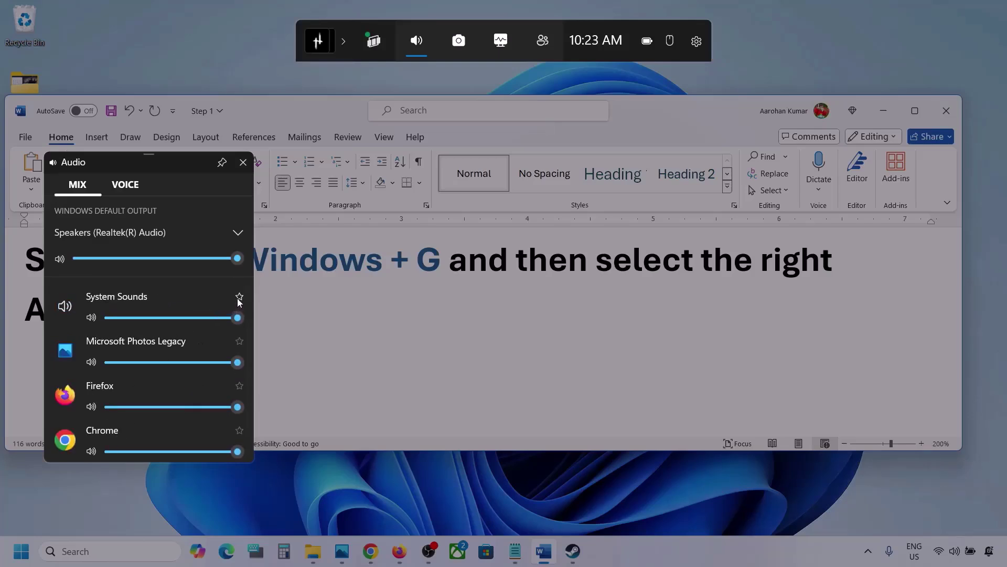
In the voice settings, choose Microphone Array (Intel® Smart Sound Technology for Digital Microphones) as the Windows default input.
{"action": "left_click", "coordinate": [124, 185]}
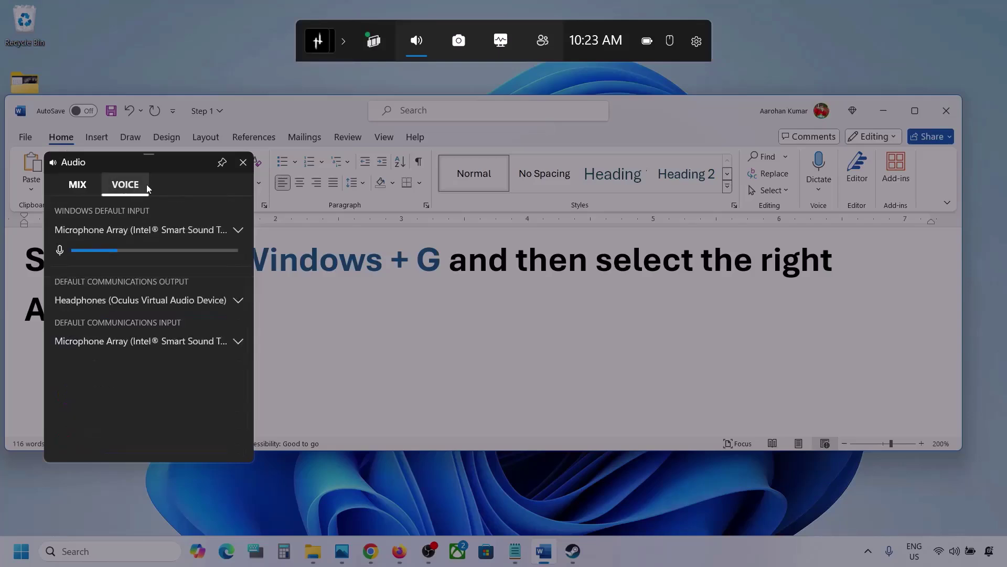
{"action": "left_click", "coordinate": [241, 229]}
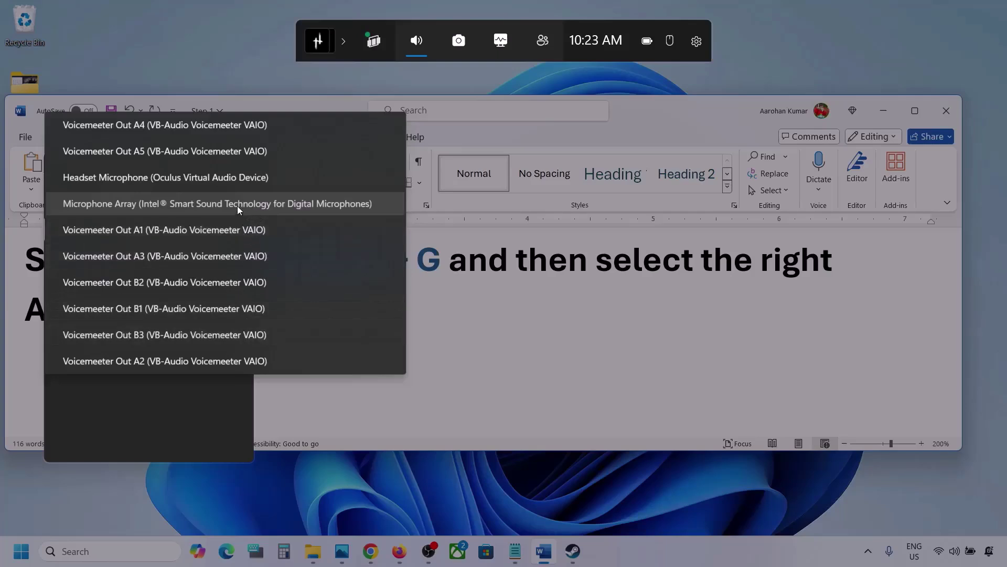
{"action": "left_click", "coordinate": [237, 205]}
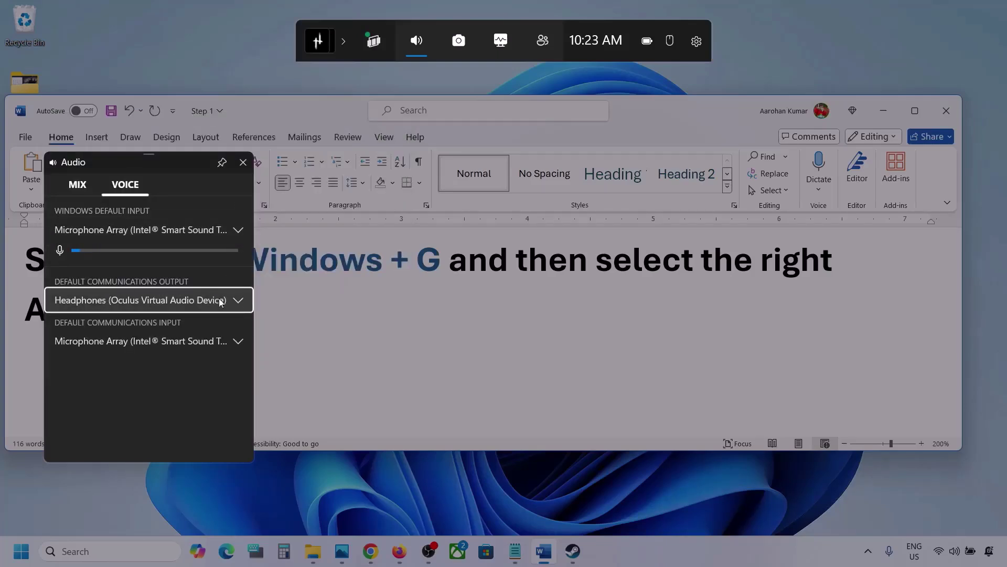
Set the default communications output to Speakers (Realtek(R) Audio) and input to the Intel Smart Sound Microphone Array, closing the Audio widget.
{"action": "left_click", "coordinate": [238, 302]}
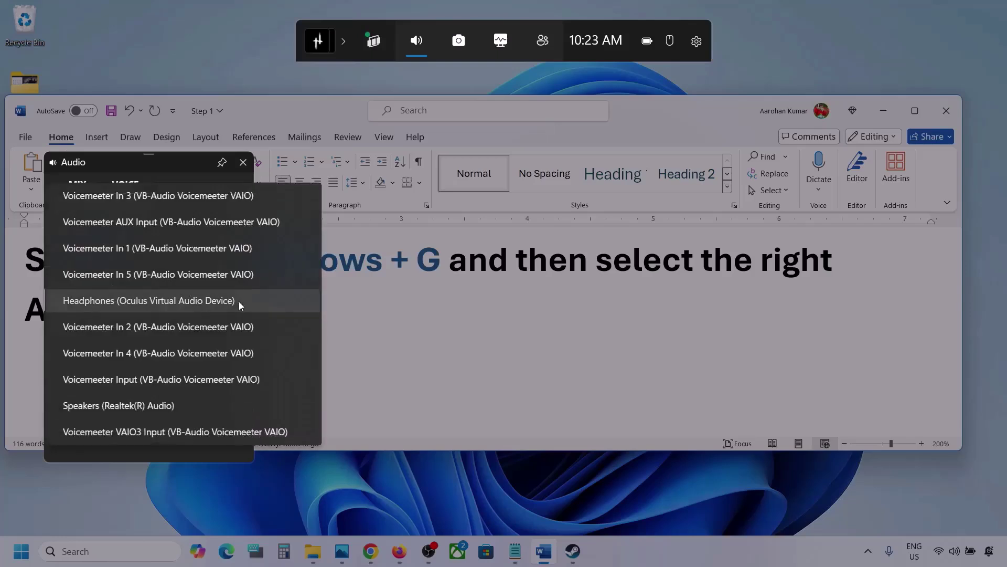
{"action": "left_click", "coordinate": [159, 405]}
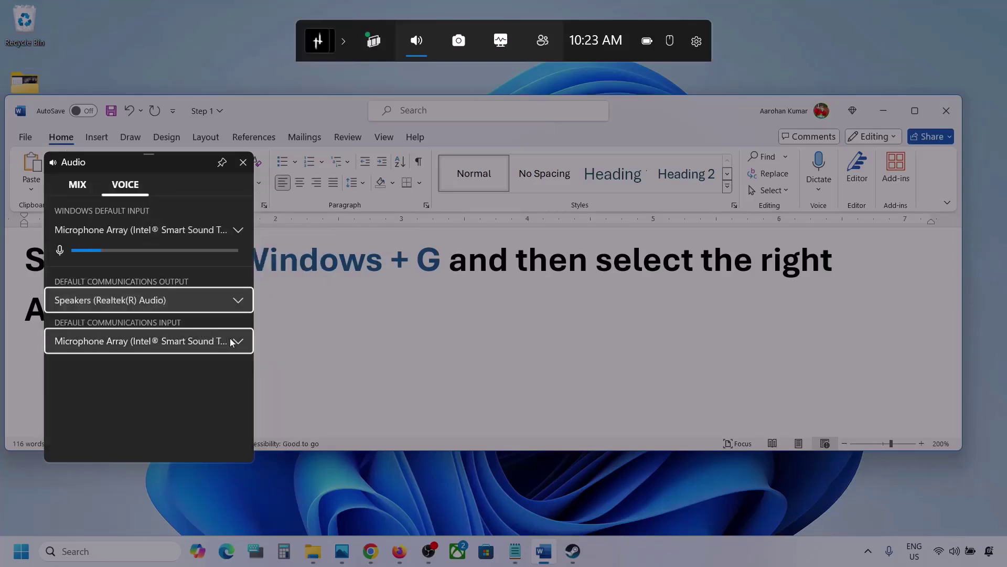
{"action": "left_click", "coordinate": [238, 342]}
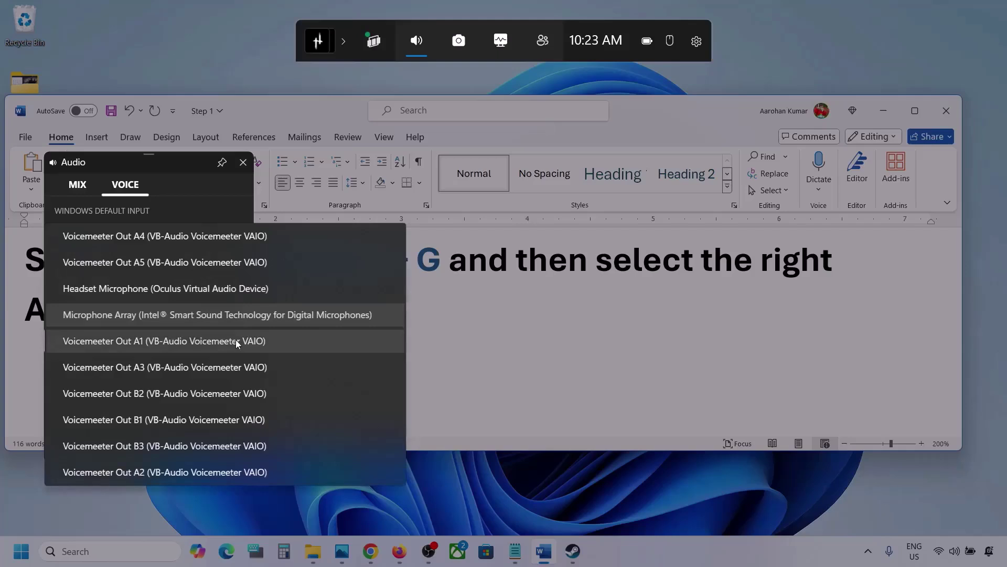
{"action": "left_click", "coordinate": [274, 314]}
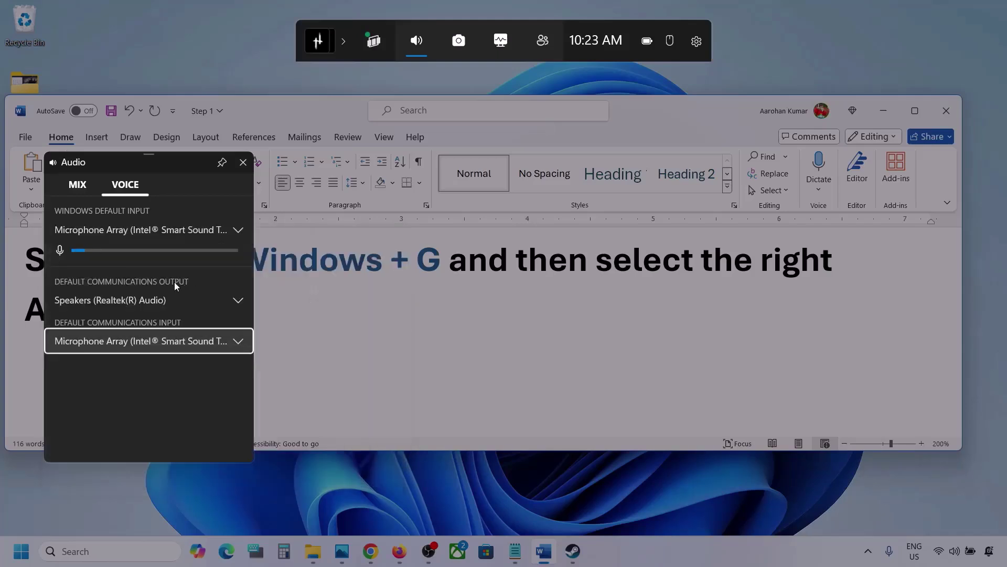
{"action": "left_click", "coordinate": [243, 164]}
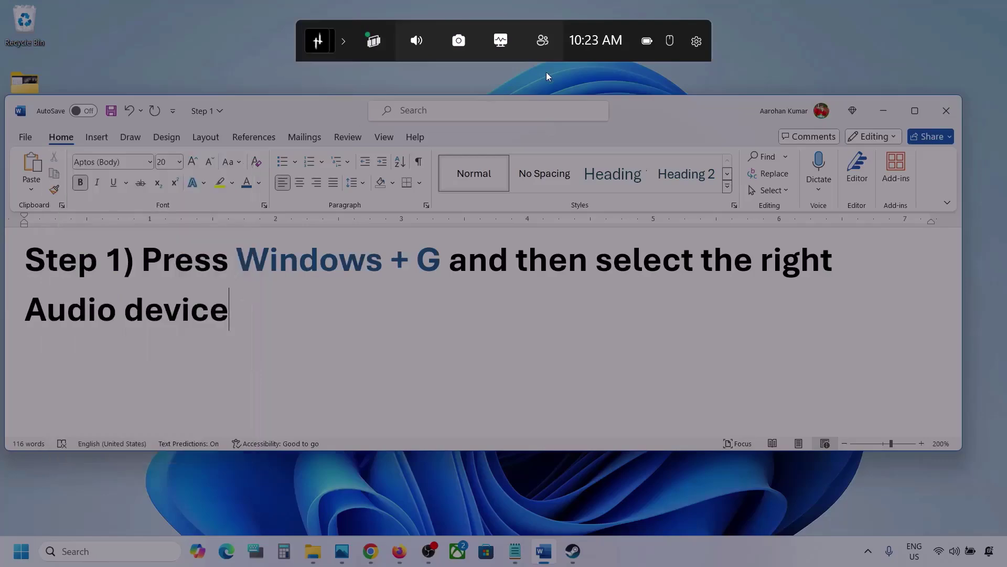
Exit the Game Bar overlay and highlight "Make sure volume is not mute" in Step 2 of the document.
{"action": "left_click", "coordinate": [284, 322]}
{"action": "key", "text": "super"}
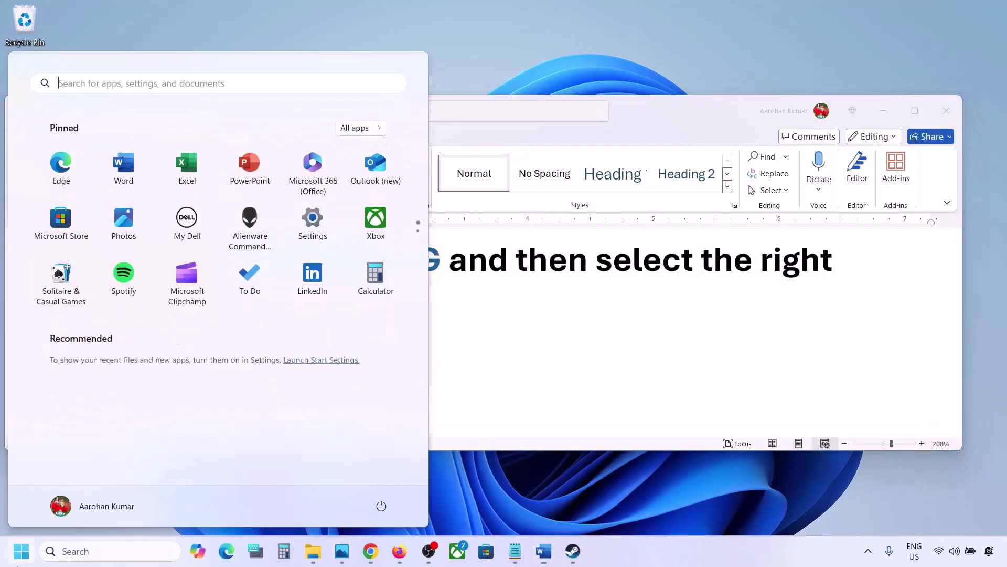
{"action": "left_click", "coordinate": [475, 415]}
{"action": "scroll", "coordinate": [475, 412], "scroll_direction": "down", "scroll_amount": 5}
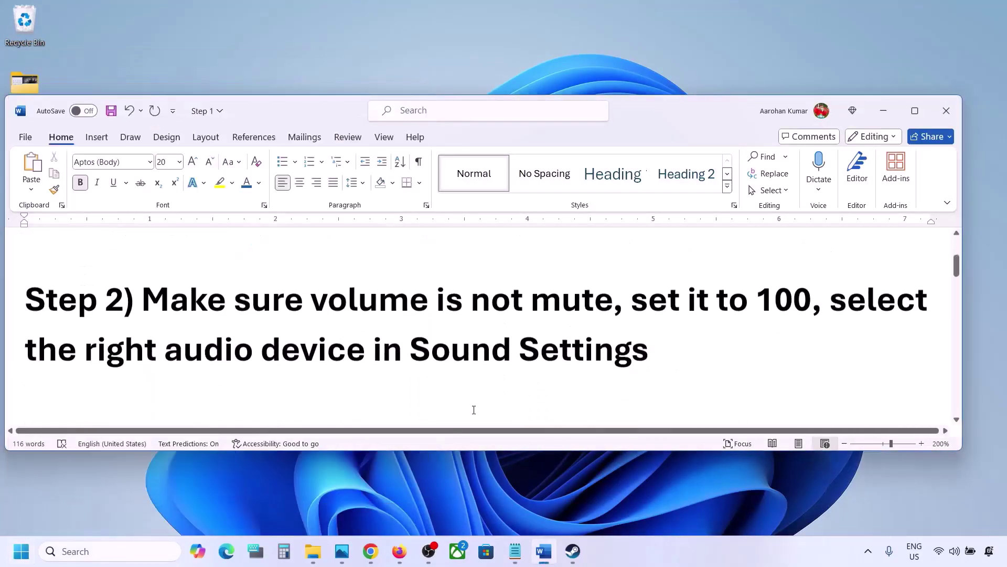
{"action": "left_click_drag", "start_coordinate": [156, 291], "coordinate": [613, 291]}
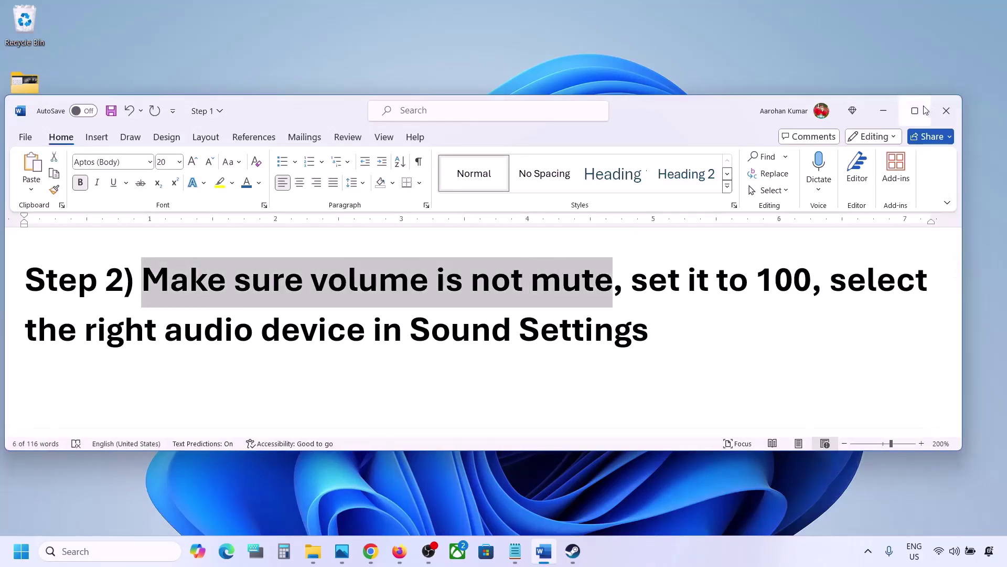
Minimize the document, set Steam's volume to 100 in the Windows volume mixer, and close Settings.
{"action": "left_click", "coordinate": [885, 111]}
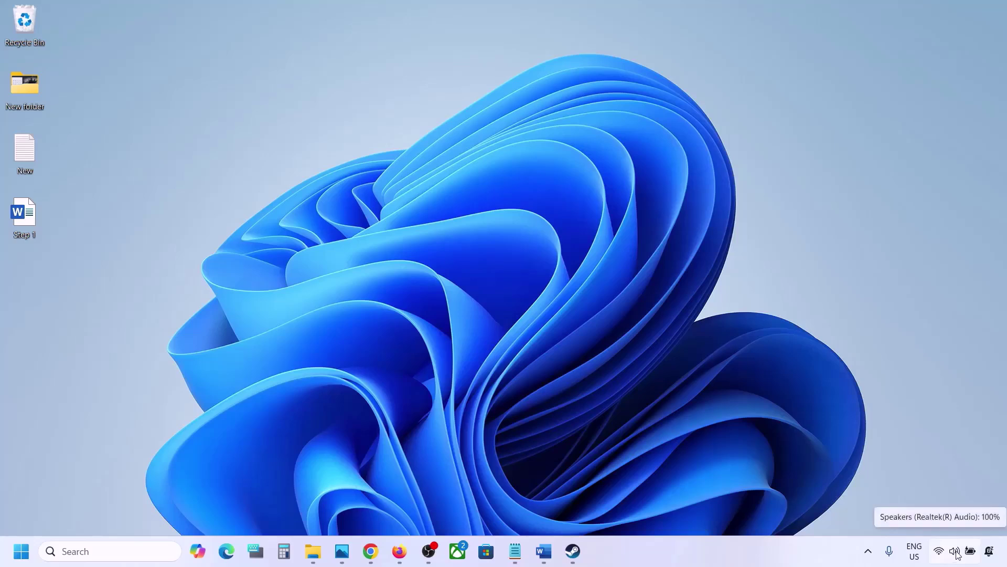
{"action": "right_click", "coordinate": [956, 552]}
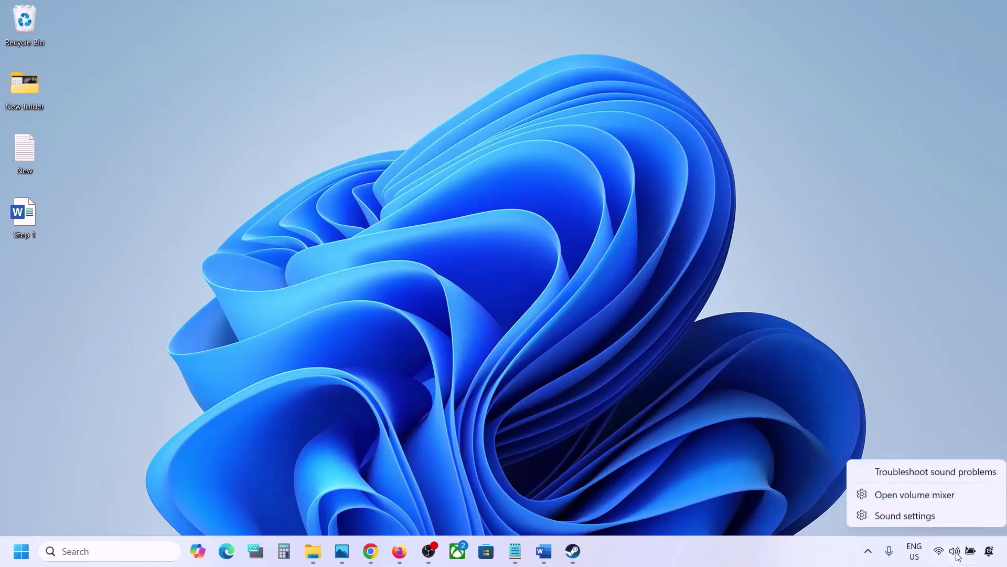
{"action": "left_click", "coordinate": [927, 502]}
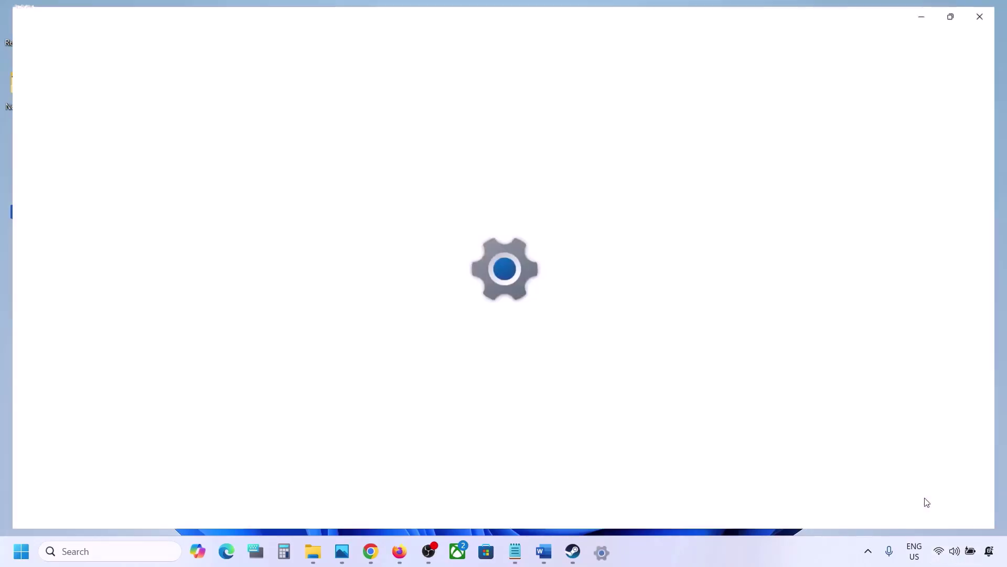
{"action": "scroll", "coordinate": [626, 374], "scroll_direction": "down", "scroll_amount": 2}
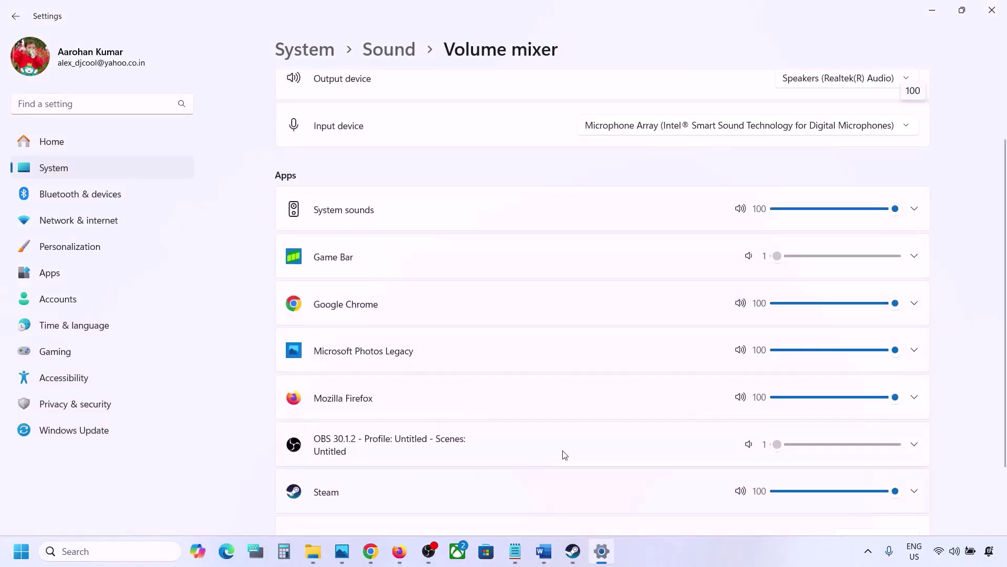
{"action": "scroll", "coordinate": [578, 451], "scroll_direction": "down", "scroll_amount": 1}
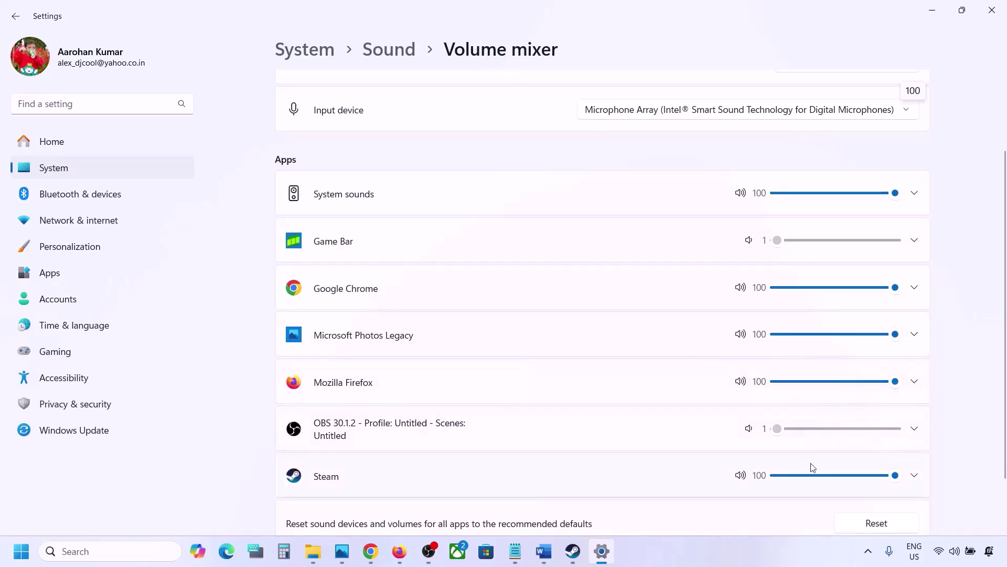
{"action": "mouse_move", "coordinate": [895, 475]}
{"action": "left_mouse_down"}
{"action": "mouse_move", "coordinate": [815, 476]}
{"action": "mouse_move", "coordinate": [911, 475]}
{"action": "left_mouse_up"}
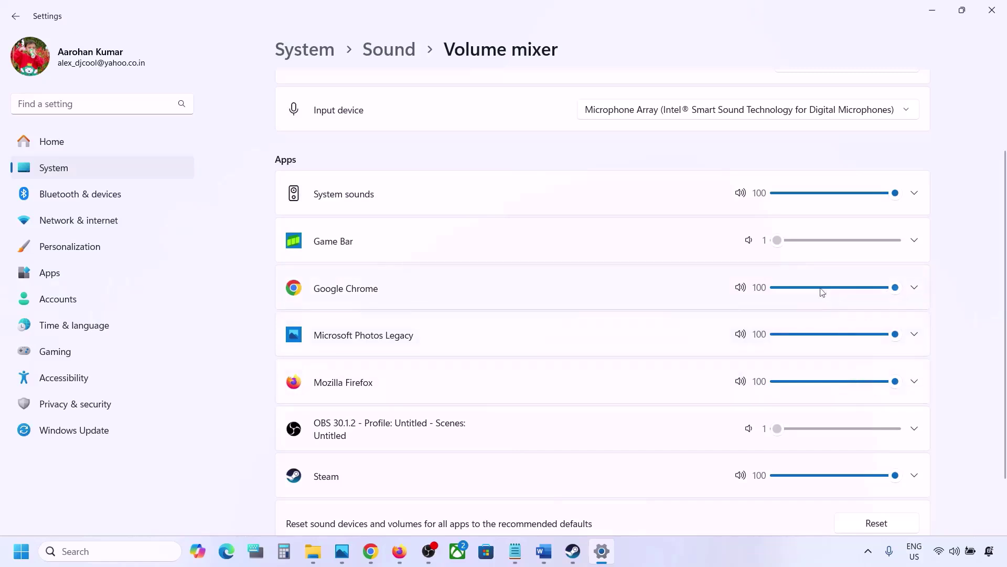
{"action": "left_click", "coordinate": [1003, 7]}
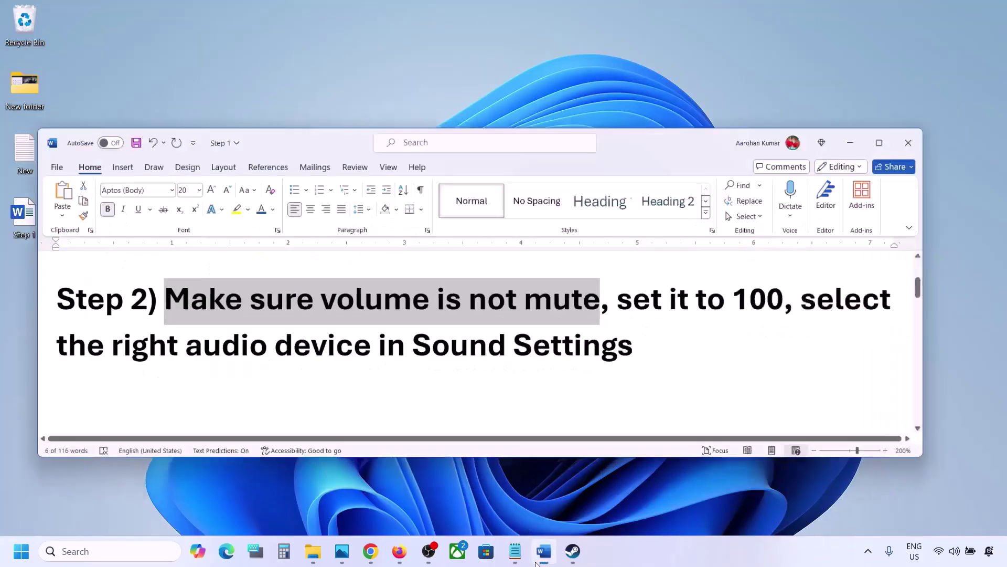
Highlight "right audio device in Sound Settings" in Step 2, and choose Speakers (Realtek(R) Audio) as the output in Windows Sound settings.
{"action": "left_click", "coordinate": [543, 551]}
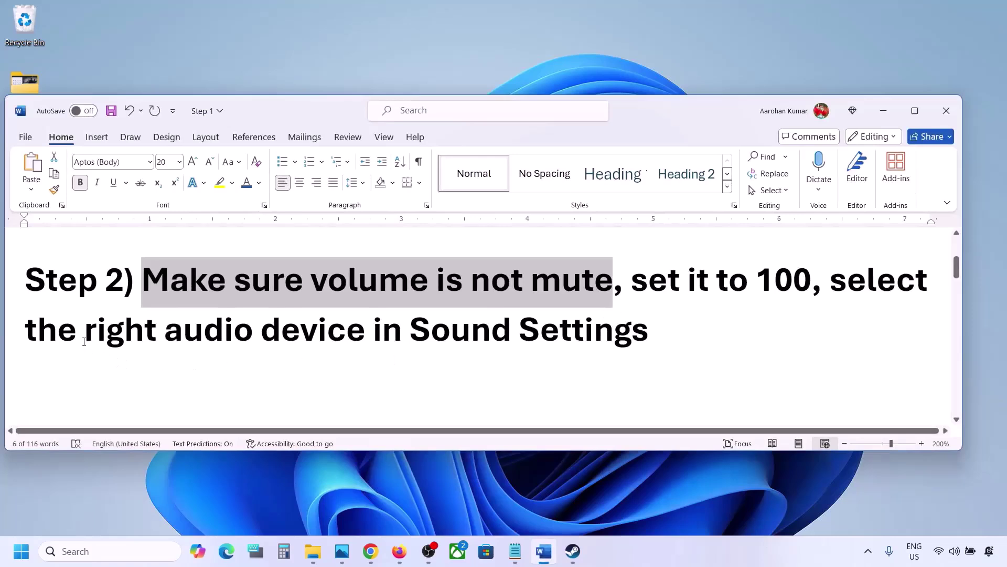
{"action": "left_click_drag", "start_coordinate": [83, 341], "coordinate": [649, 336]}
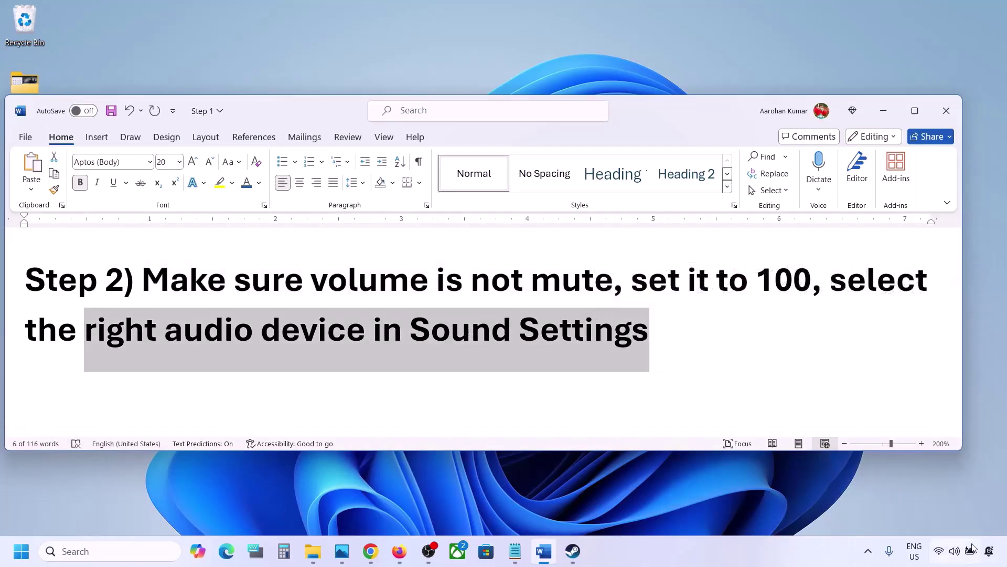
{"action": "right_click", "coordinate": [954, 555]}
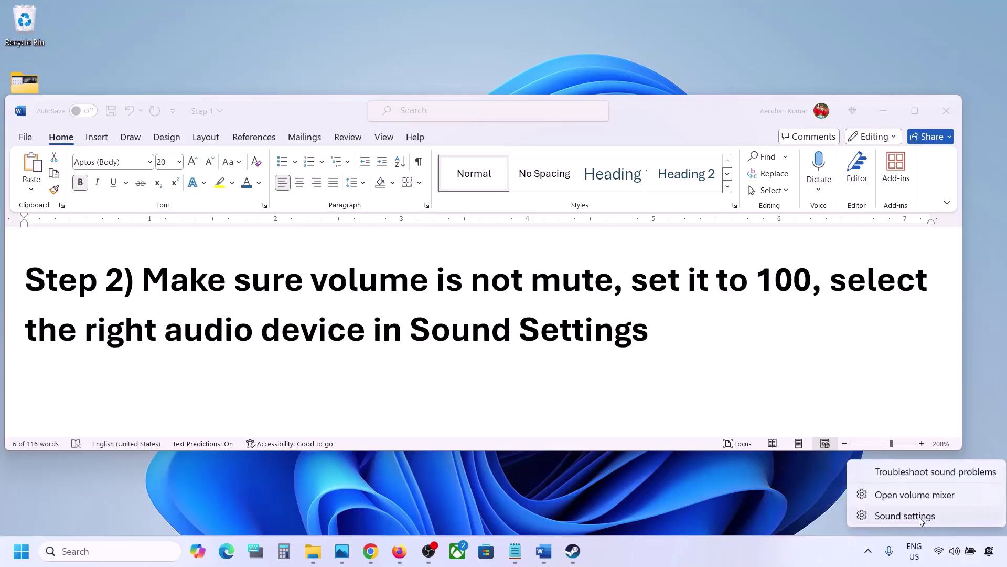
{"action": "left_click", "coordinate": [926, 519]}
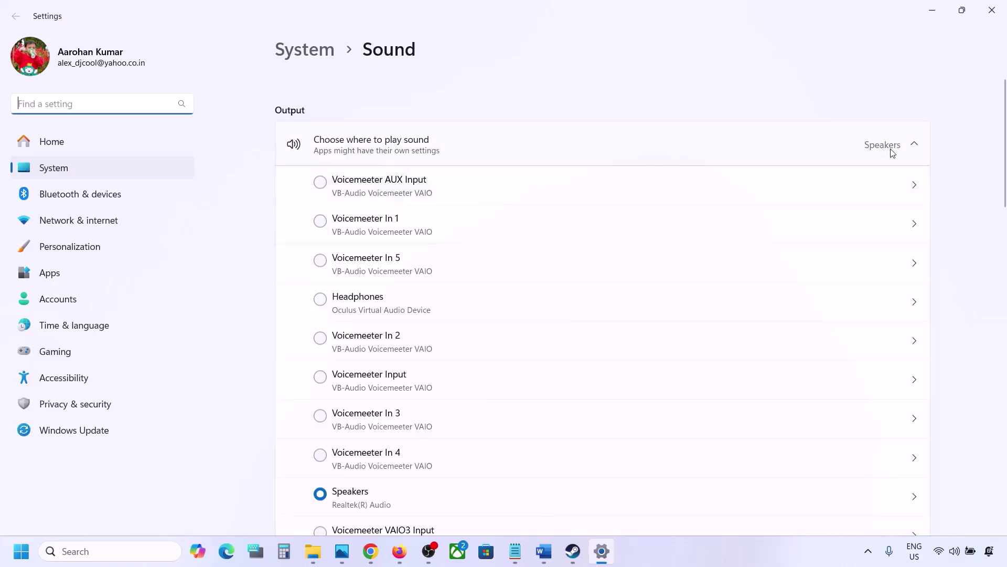
{"action": "scroll", "coordinate": [450, 372], "scroll_direction": "down", "scroll_amount": 3}
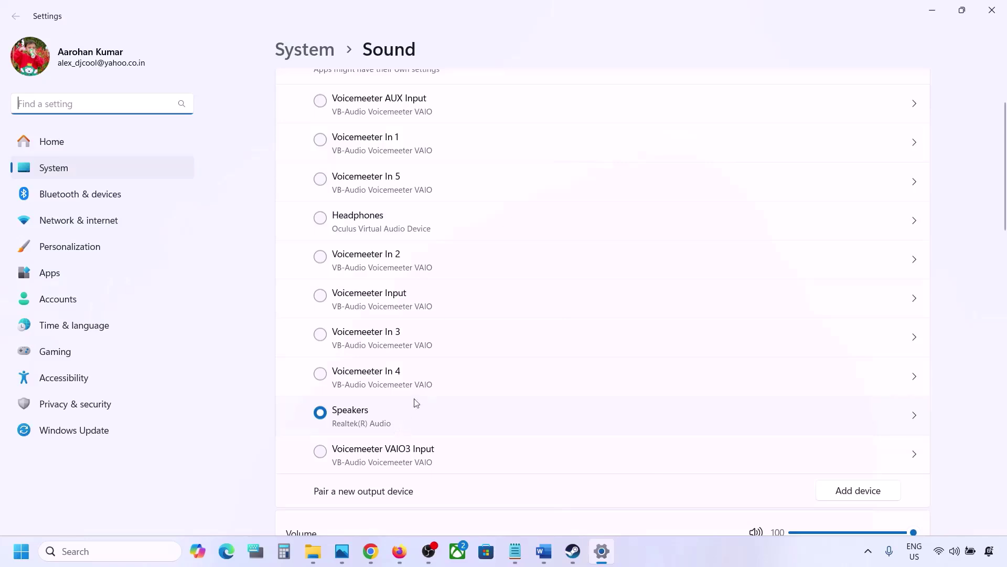
{"action": "left_click", "coordinate": [366, 418]}
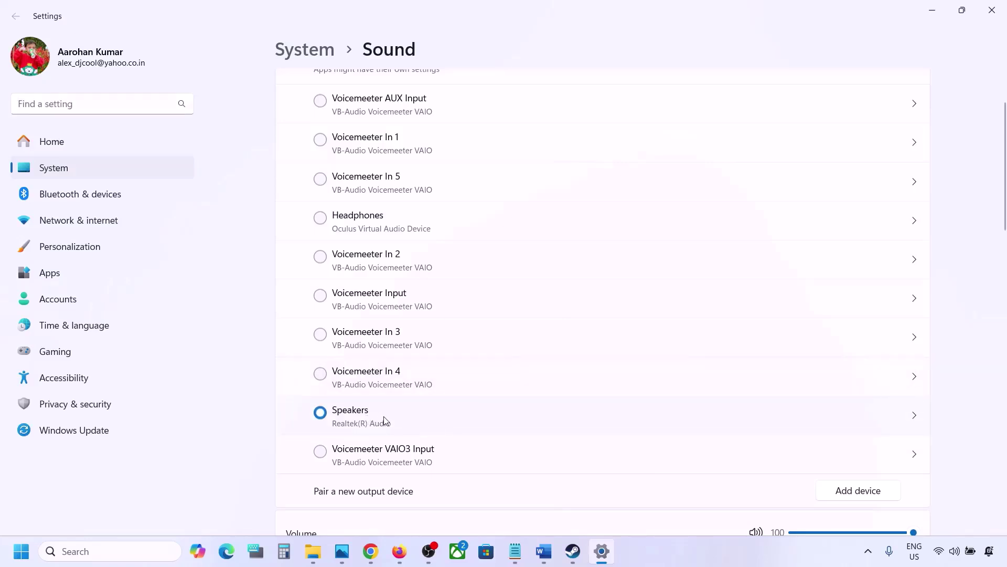
Examine the output volume, the selected input device and the input volume on the Sound page, and close Settings.
{"action": "scroll", "coordinate": [384, 417], "scroll_direction": "down", "scroll_amount": 5}
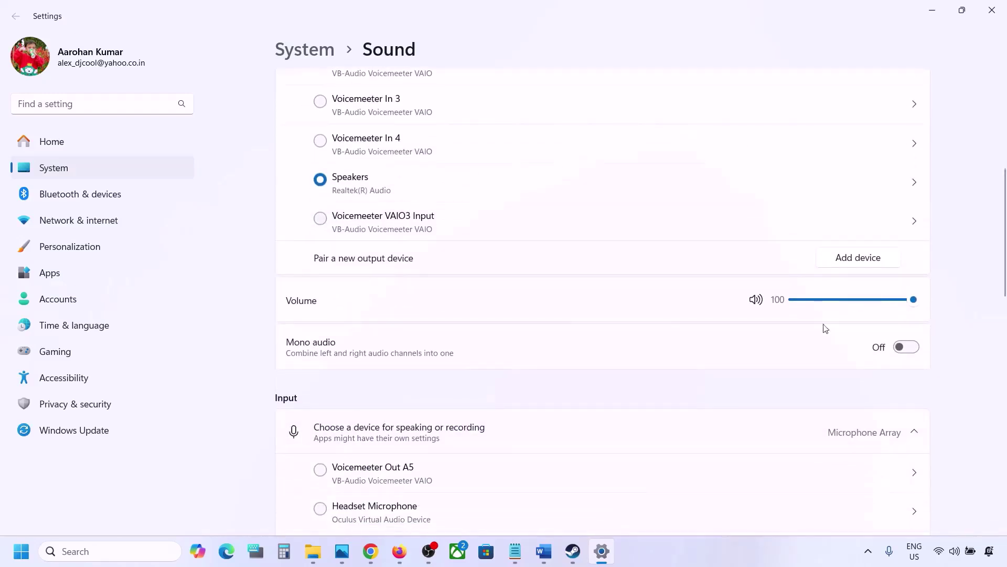
{"action": "scroll", "coordinate": [668, 378], "scroll_direction": "down", "scroll_amount": 6}
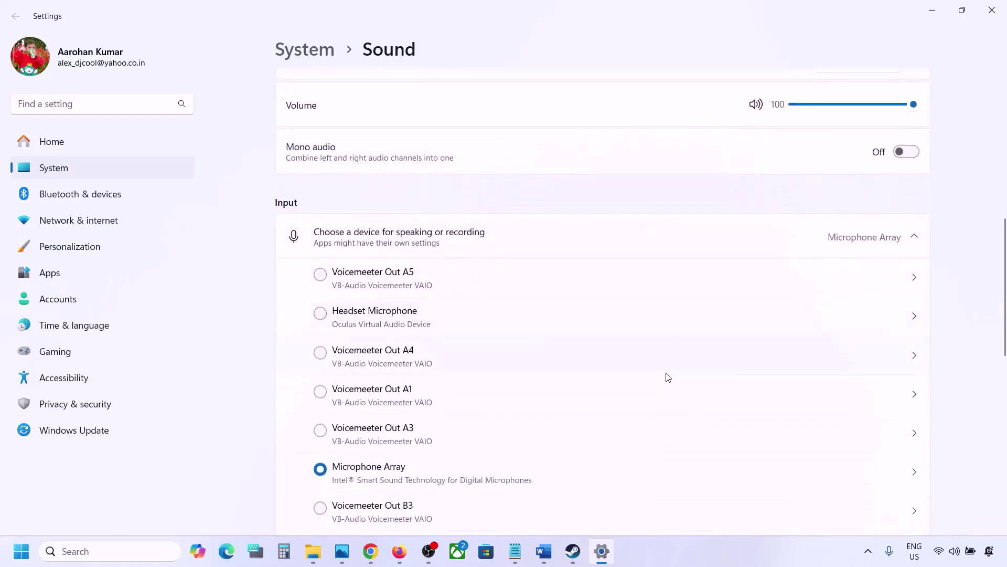
{"action": "scroll", "coordinate": [404, 436], "scroll_direction": "down", "scroll_amount": 2}
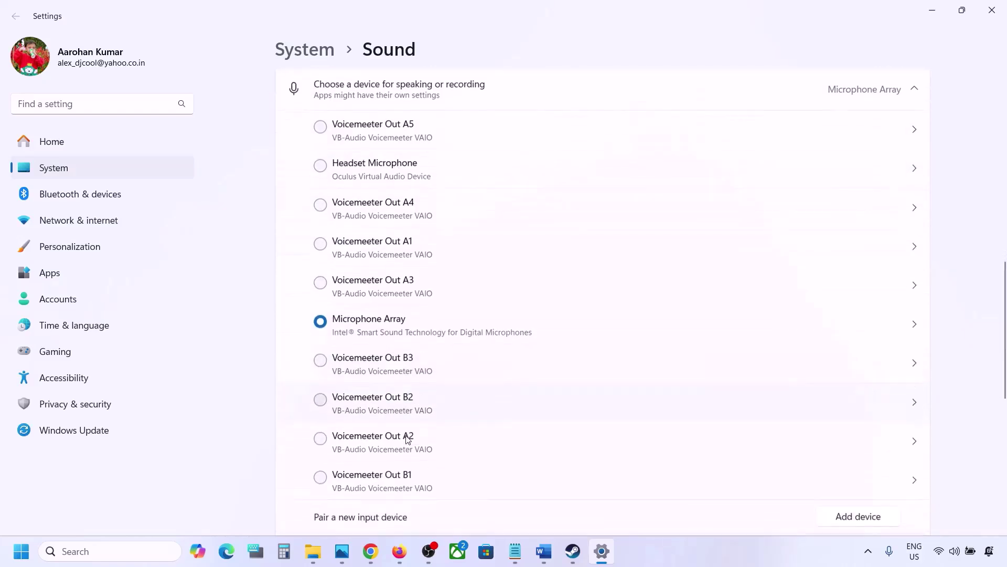
{"action": "scroll", "coordinate": [493, 396], "scroll_direction": "down", "scroll_amount": 1}
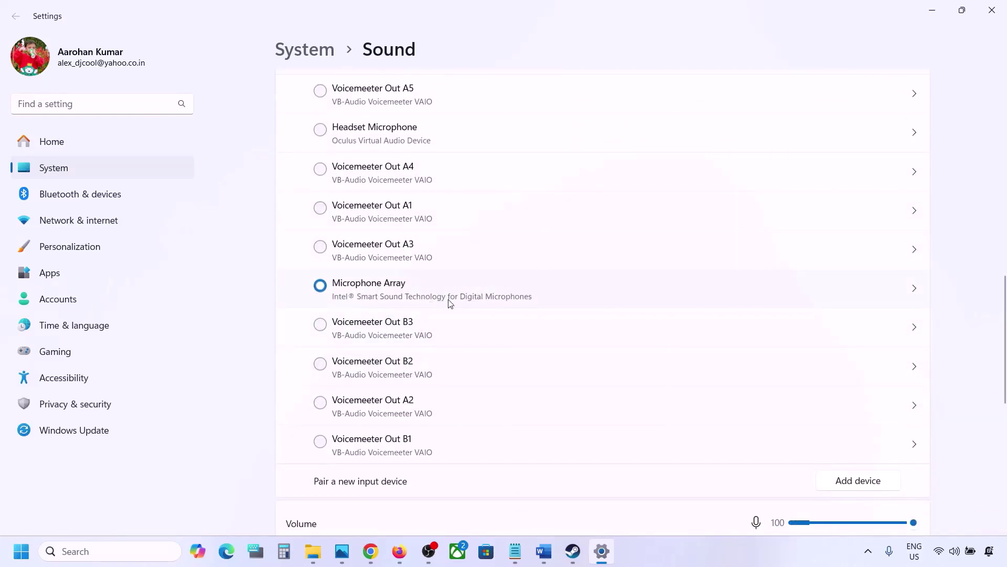
{"action": "scroll", "coordinate": [449, 301], "scroll_direction": "down", "scroll_amount": 2}
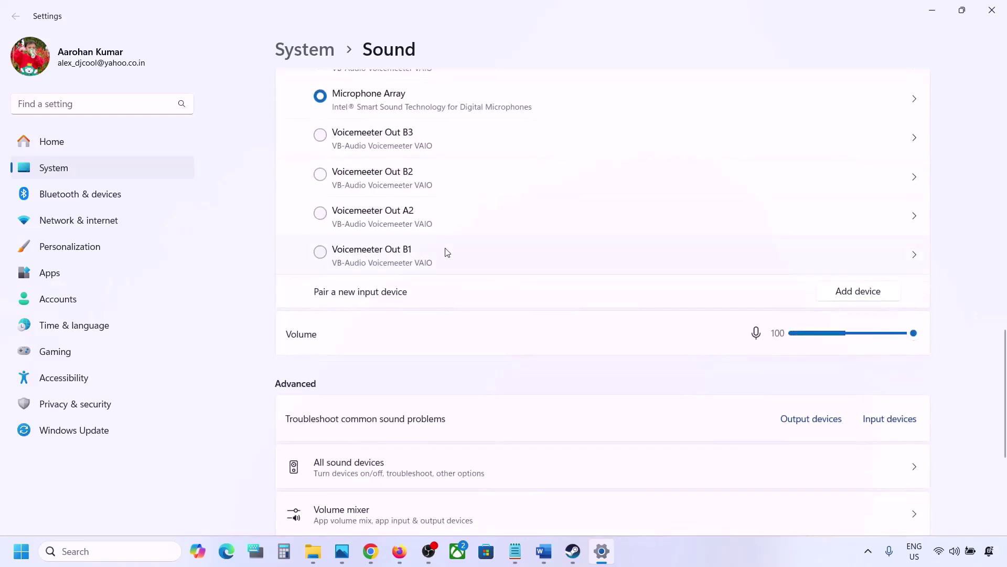
{"action": "scroll", "coordinate": [446, 252], "scroll_direction": "up", "scroll_amount": 3}
{"action": "scroll", "coordinate": [405, 363], "scroll_direction": "down", "scroll_amount": 4}
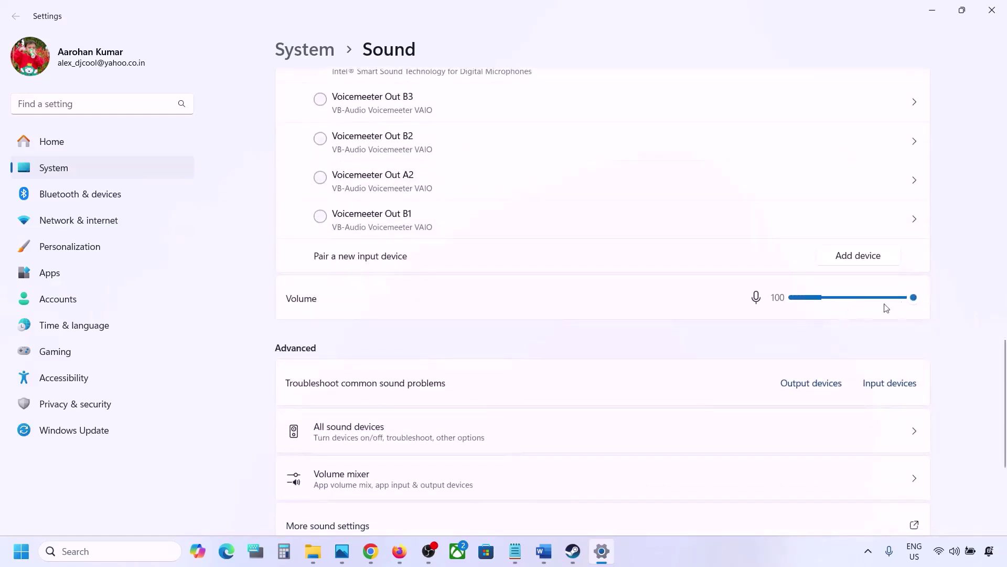
{"action": "scroll", "coordinate": [665, 358], "scroll_direction": "down", "scroll_amount": 2}
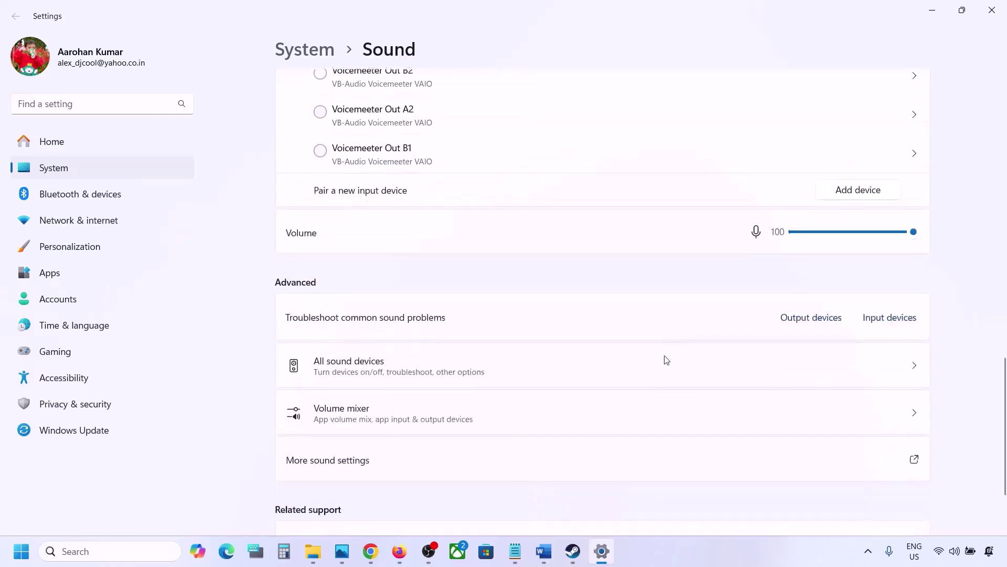
{"action": "scroll", "coordinate": [702, 311], "scroll_direction": "down", "scroll_amount": 3}
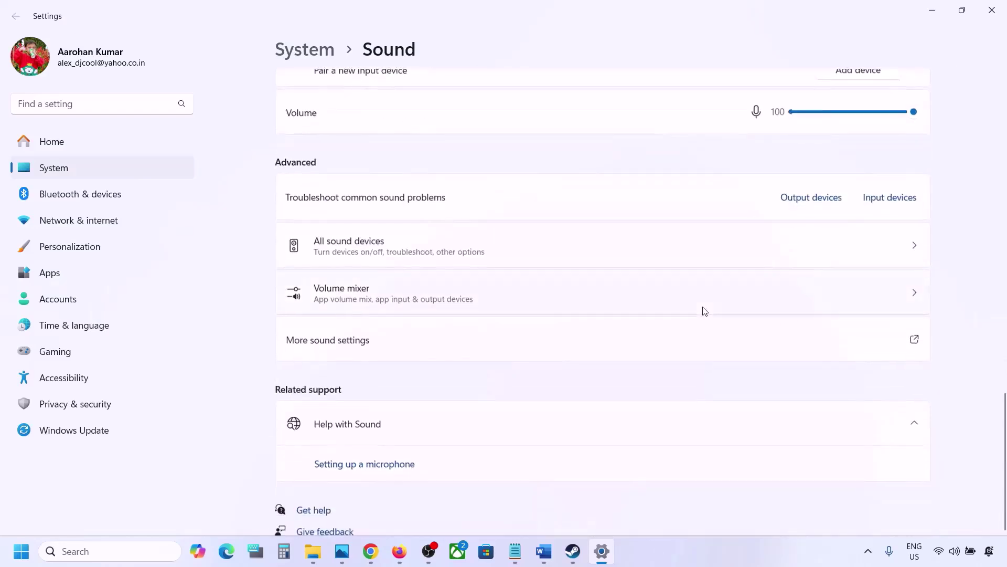
{"action": "left_click", "coordinate": [1004, 9]}
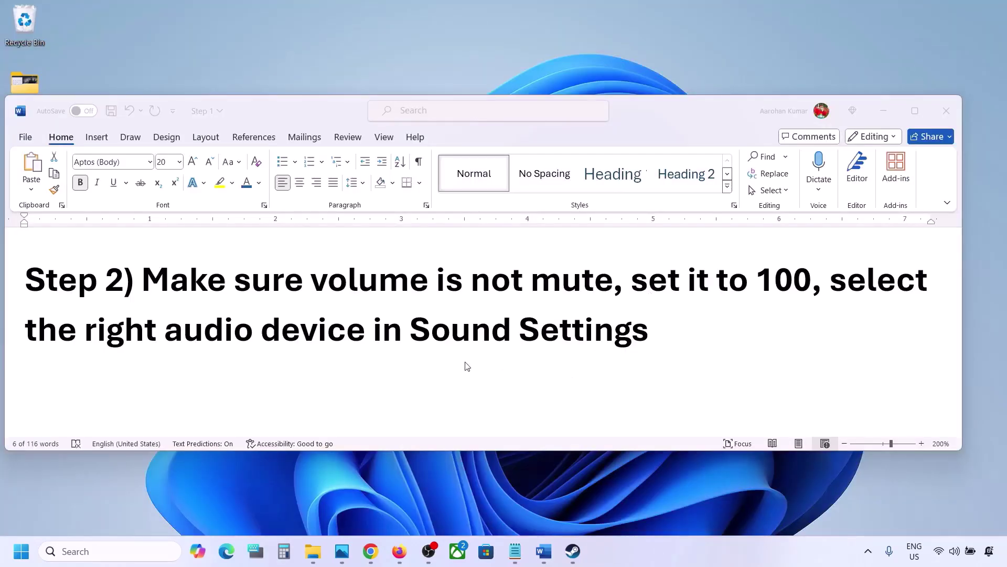
Find Step 3 in the document and highlight "Restart the game".
{"action": "scroll", "coordinate": [467, 366], "scroll_direction": "down", "scroll_amount": 3}
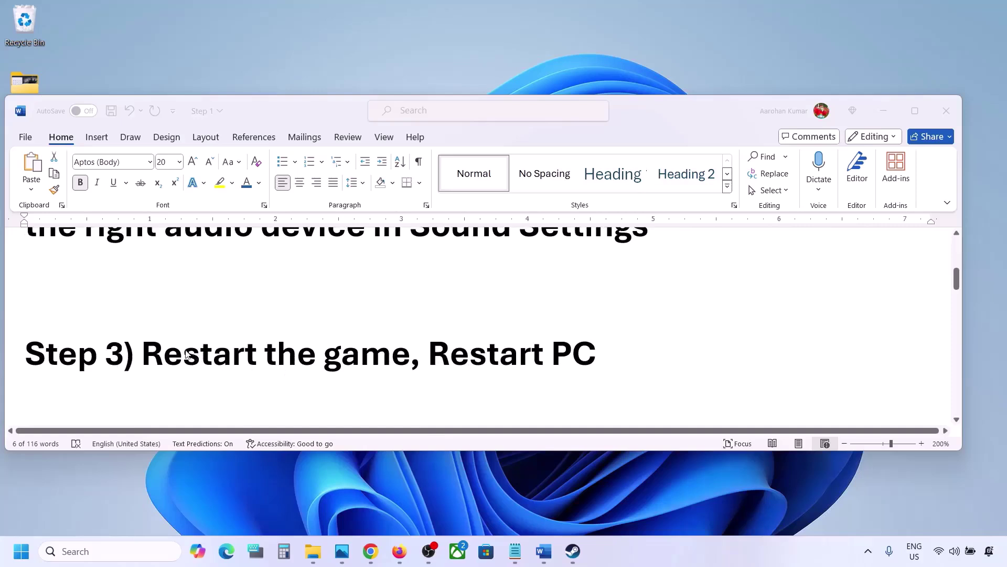
{"action": "left_click", "coordinate": [190, 355]}
{"action": "double_click", "coordinate": [190, 355]}
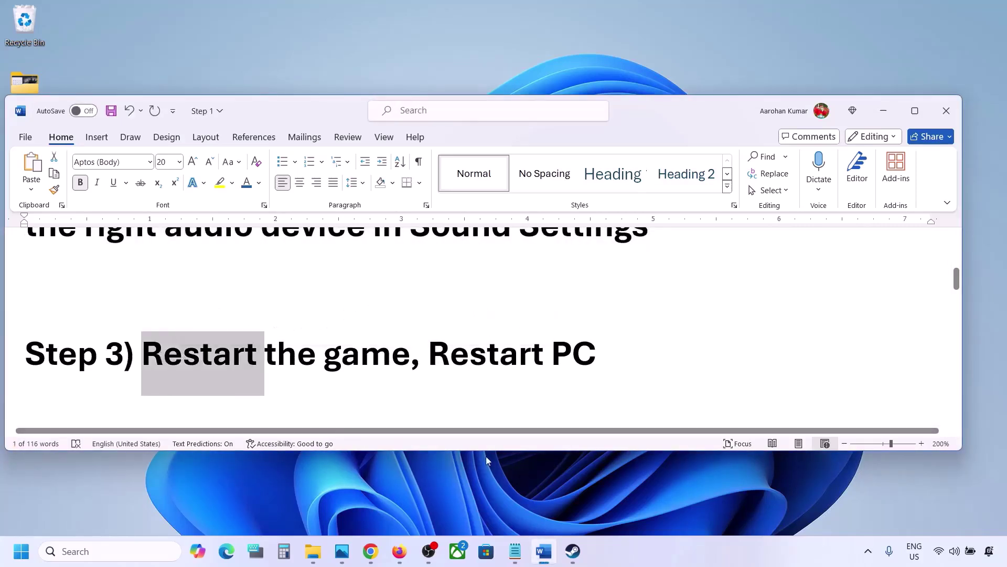
{"action": "left_click", "coordinate": [286, 350]}
{"action": "left_click_drag", "start_coordinate": [144, 352], "coordinate": [334, 341]}
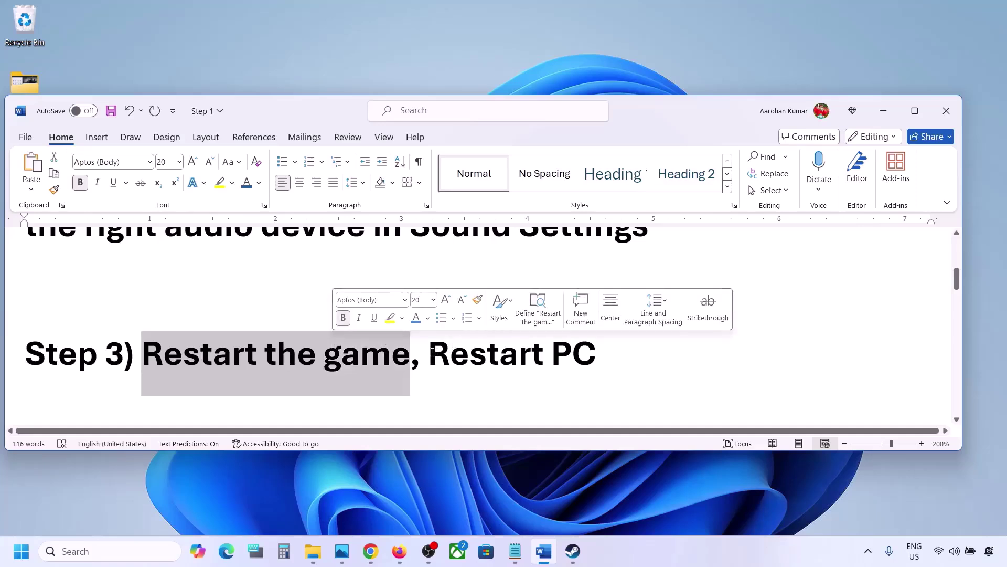
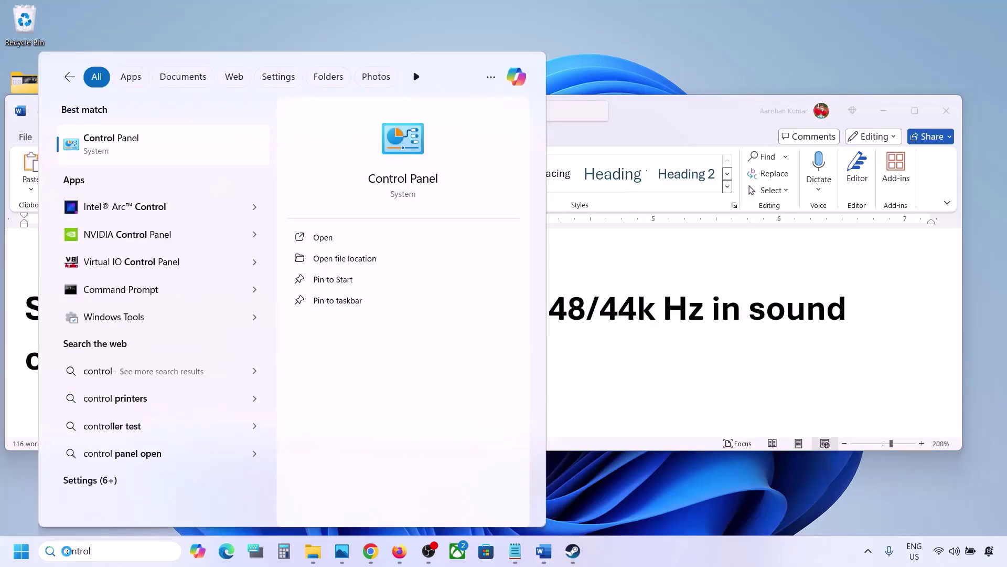
Open the Sound dialog from Control Panel's Hardware and Sound category and move it clear of the category links.
{"action": "key", "text": "Return"}
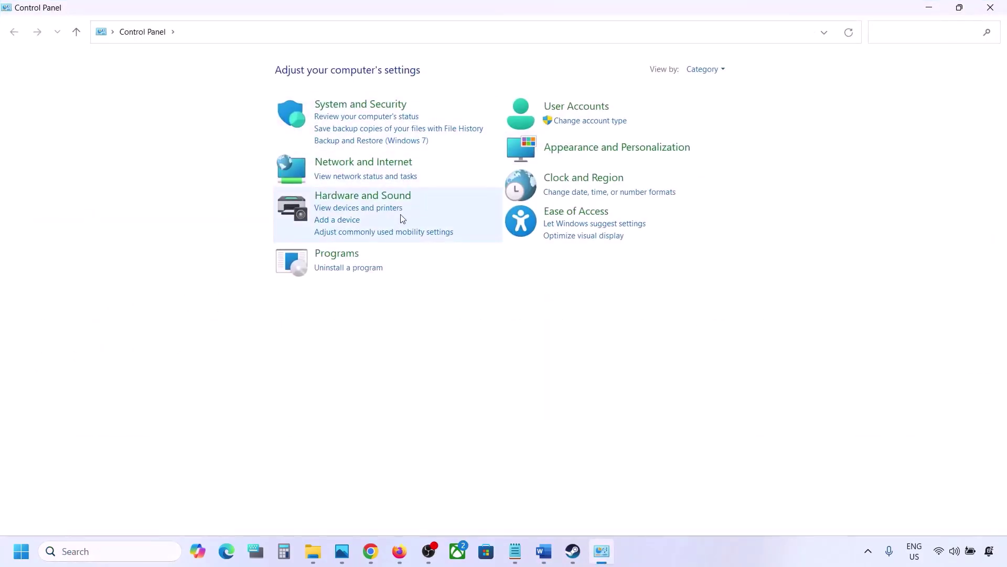
{"action": "left_click", "coordinate": [361, 197]}
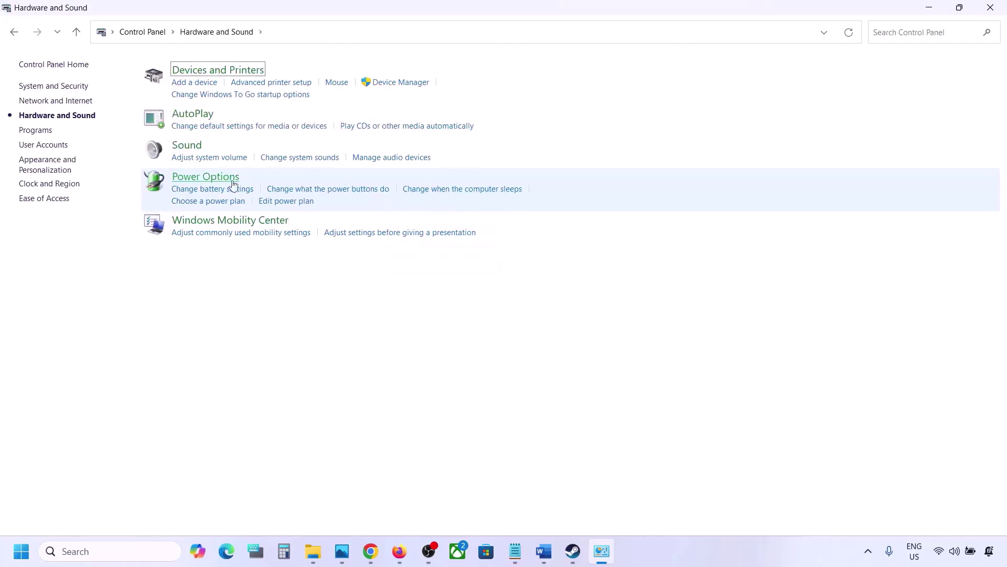
{"action": "left_click", "coordinate": [187, 147]}
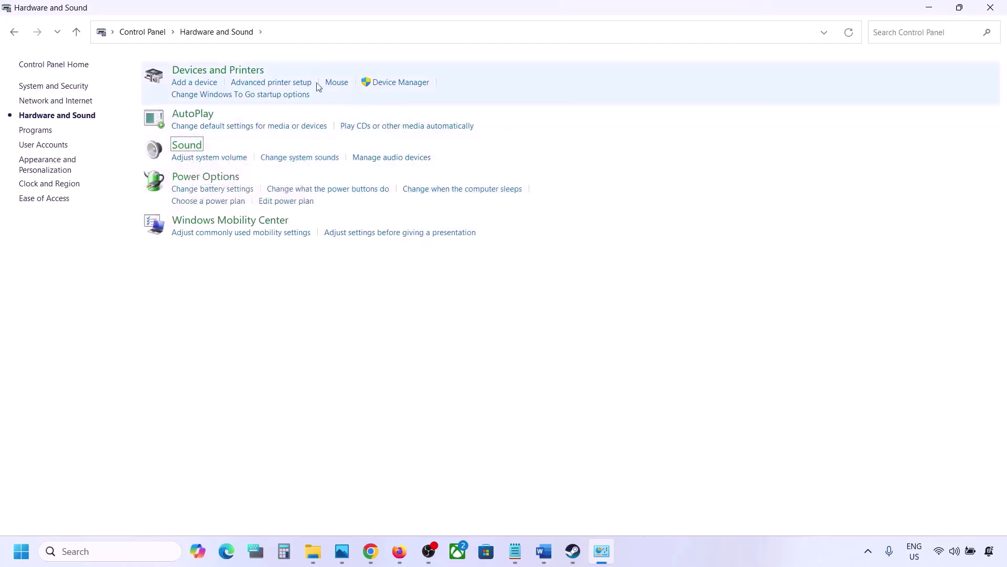
{"action": "left_click_drag", "start_coordinate": [292, 46], "coordinate": [454, 131]}
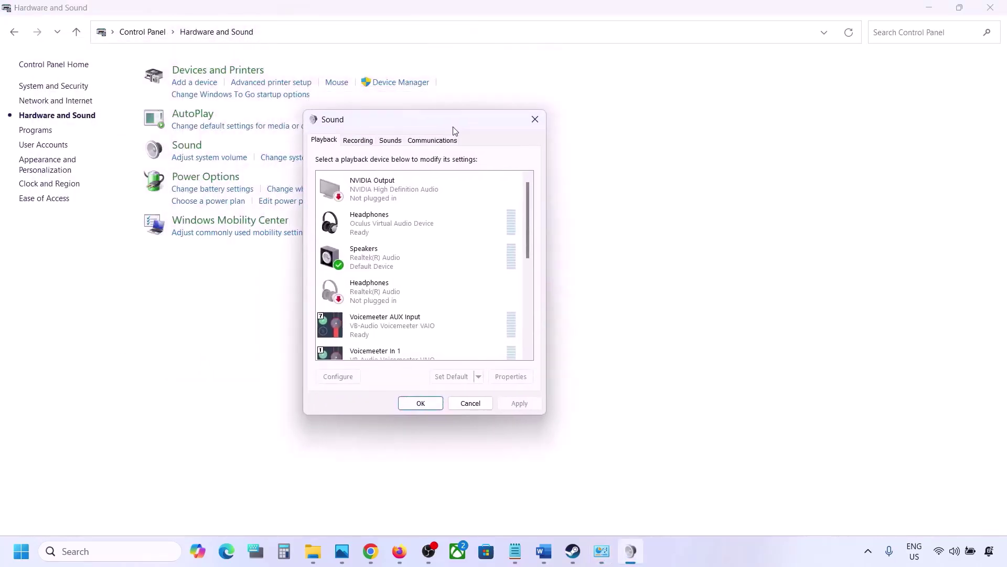
{"action": "left_click", "coordinate": [553, 549]}
{"action": "left_click", "coordinate": [552, 548]}
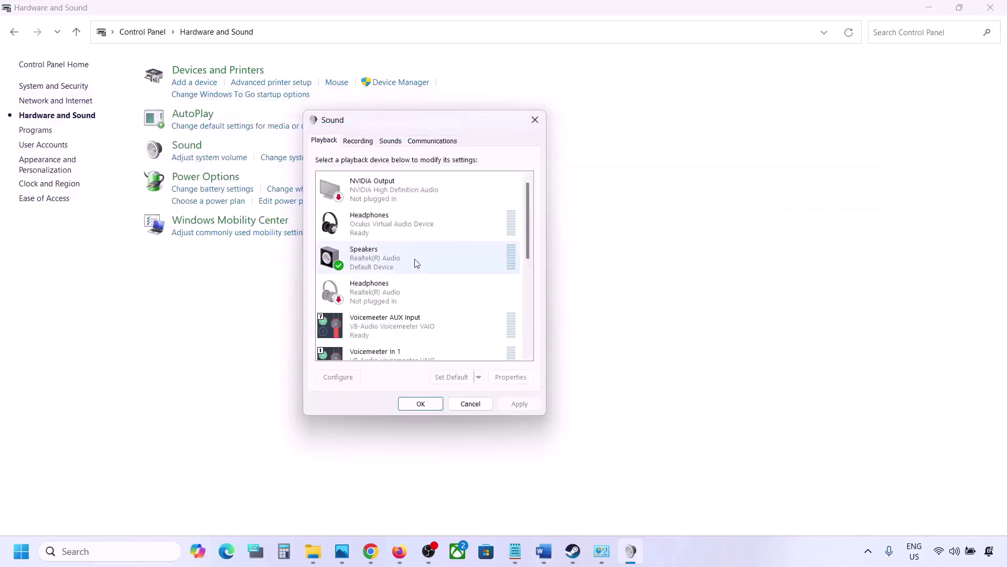
Open the advanced properties of the Speakers (Realtek(R) Audio) playback device and look over its default format choices.
{"action": "left_click", "coordinate": [374, 265]}
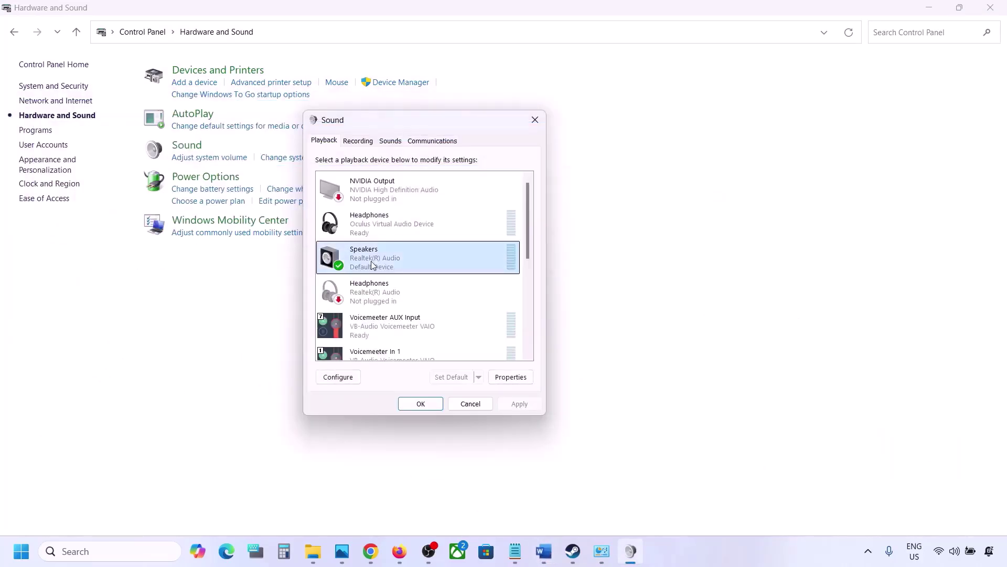
{"action": "right_click", "coordinate": [427, 265]}
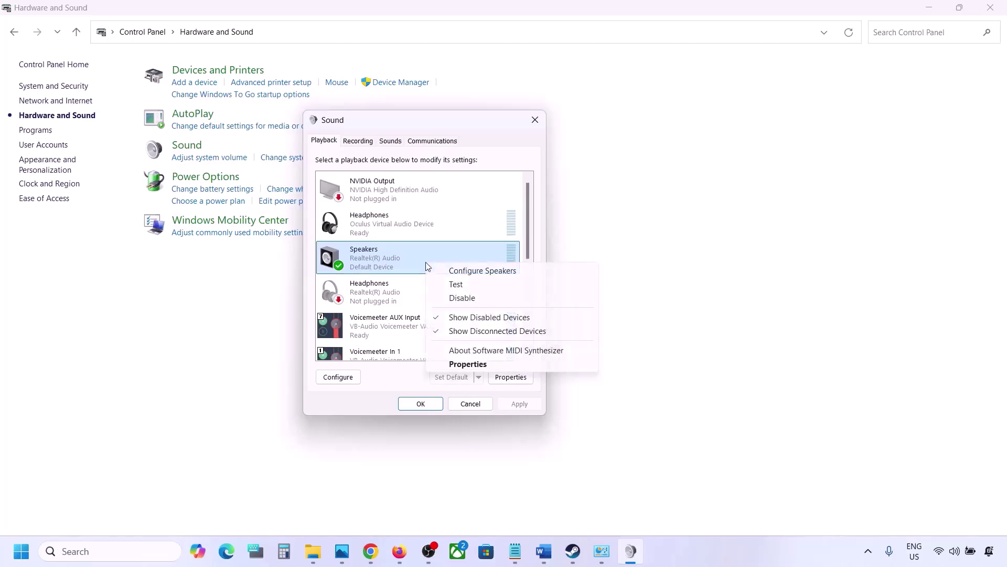
{"action": "left_click", "coordinate": [475, 363]}
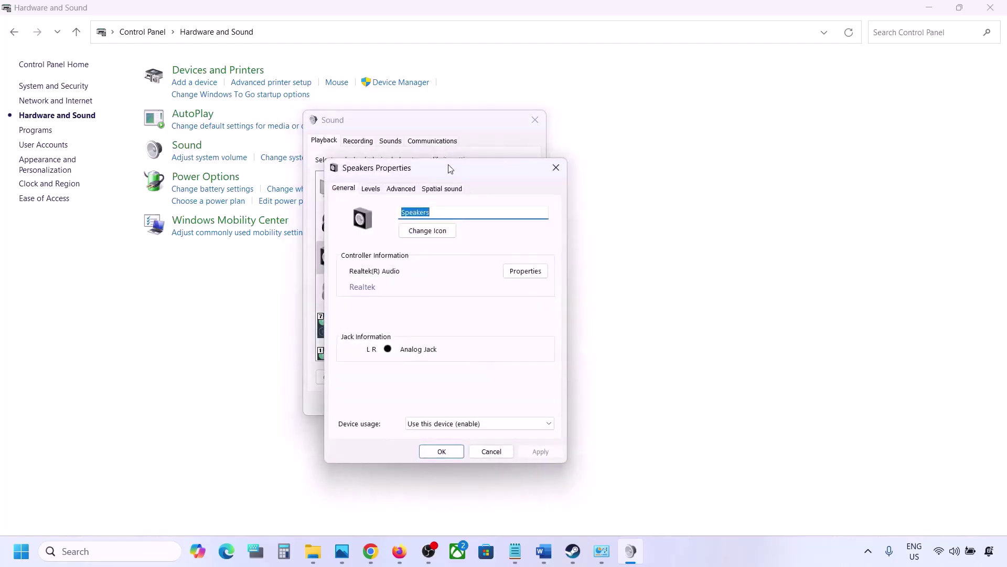
{"action": "left_click_drag", "start_coordinate": [450, 168], "coordinate": [504, 121]}
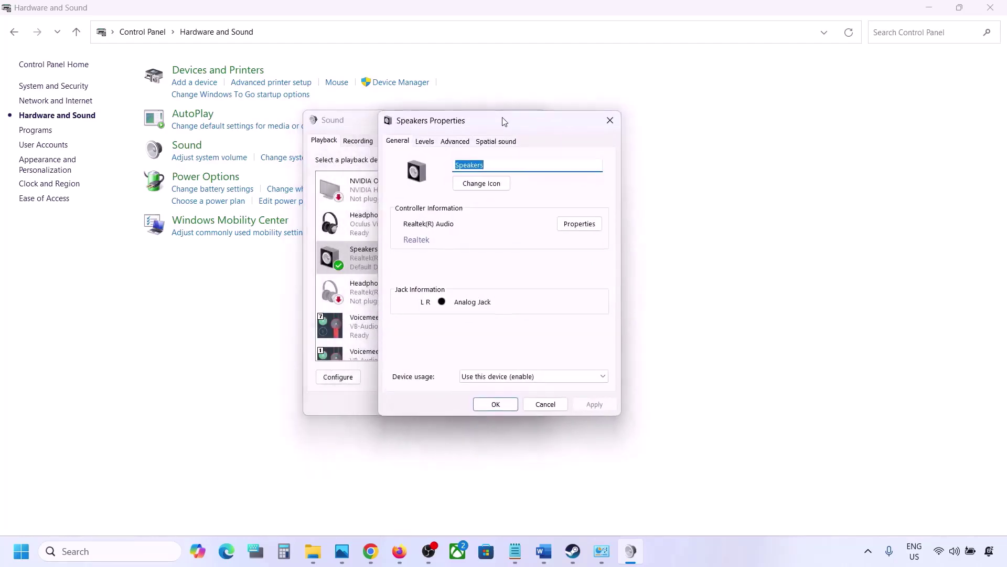
{"action": "left_click", "coordinate": [454, 142]}
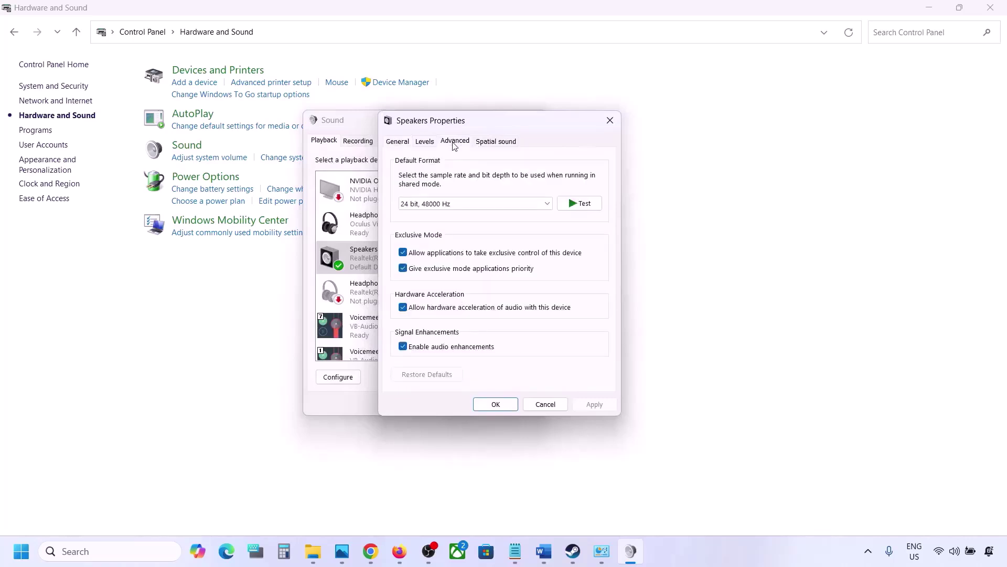
{"action": "left_click", "coordinate": [546, 203]}
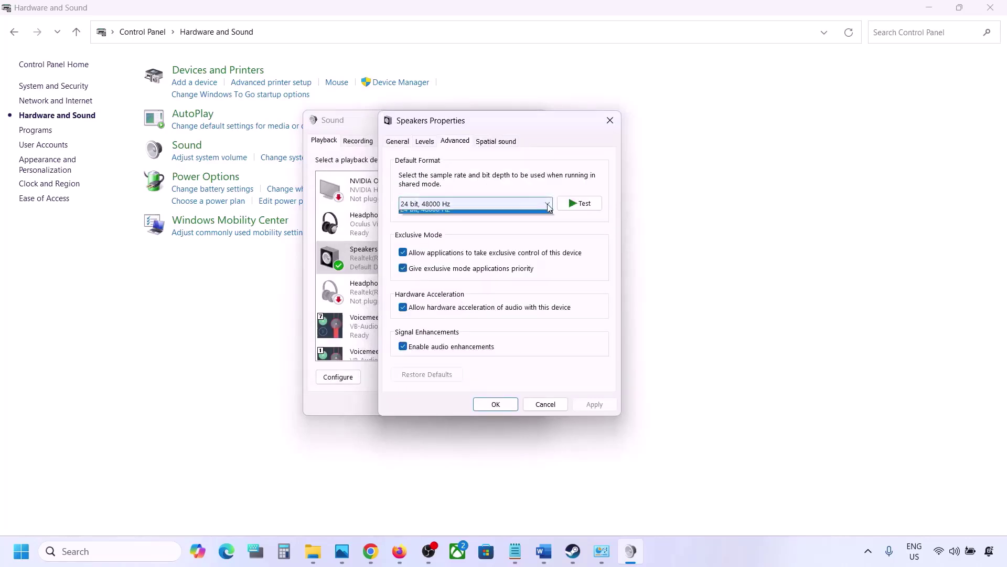
{"action": "left_click", "coordinate": [590, 255]}
Switch to the Word document, highlight "48/44k" in Step 4, and minimize the document.
{"action": "left_click", "coordinate": [544, 551]}
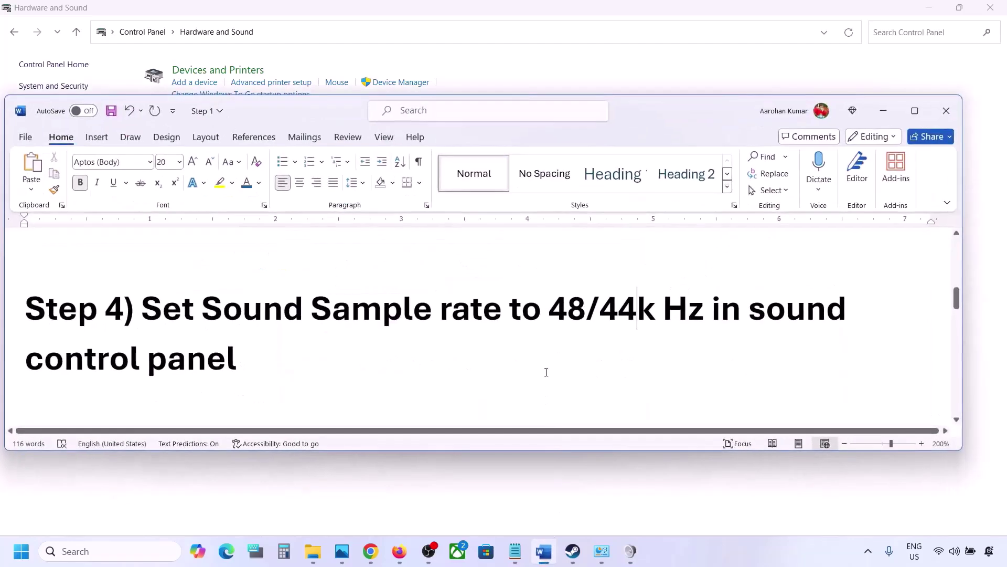
{"action": "left_click_drag", "start_coordinate": [551, 309], "coordinate": [662, 310]}
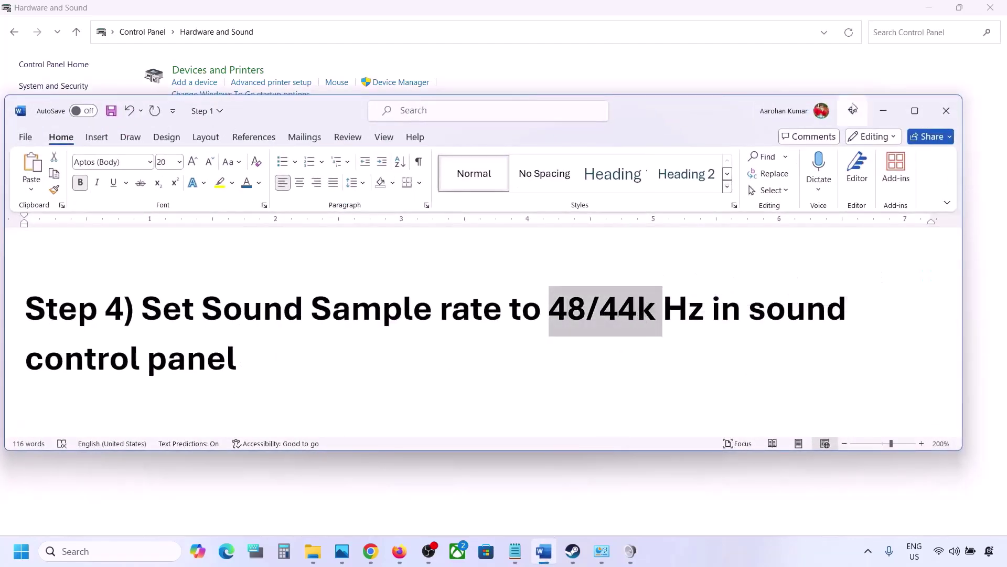
{"action": "left_click", "coordinate": [883, 110]}
Set the Speakers' default format to 24 bit, 44100 Hz and apply it even though the device is in use.
{"action": "left_click", "coordinate": [483, 206]}
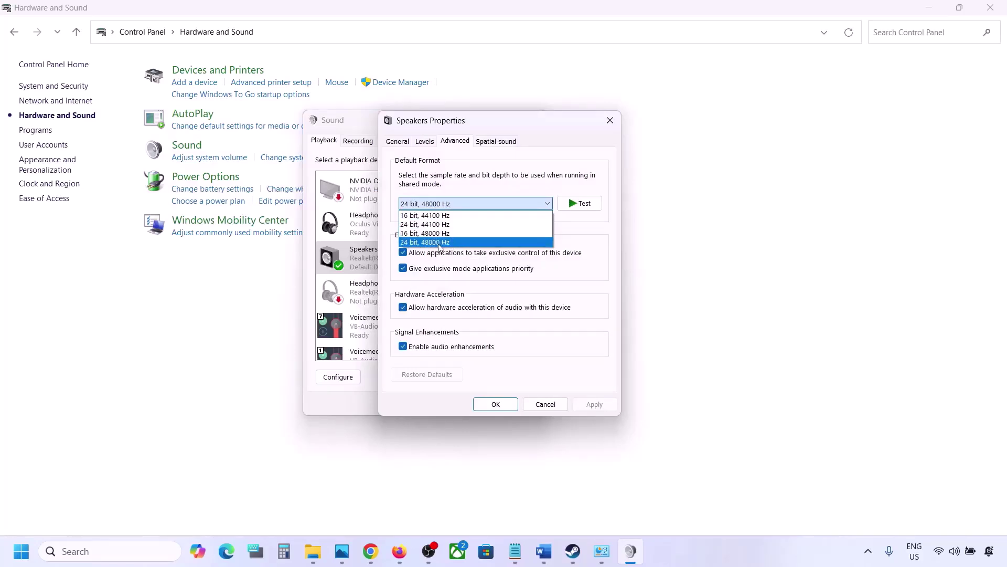
{"action": "left_click", "coordinate": [440, 242]}
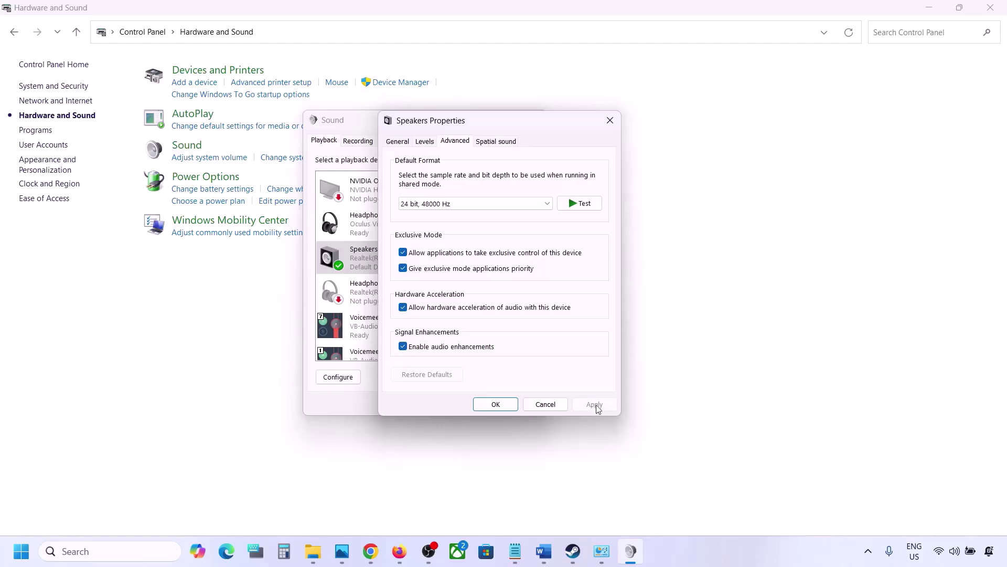
{"action": "left_click", "coordinate": [506, 206]}
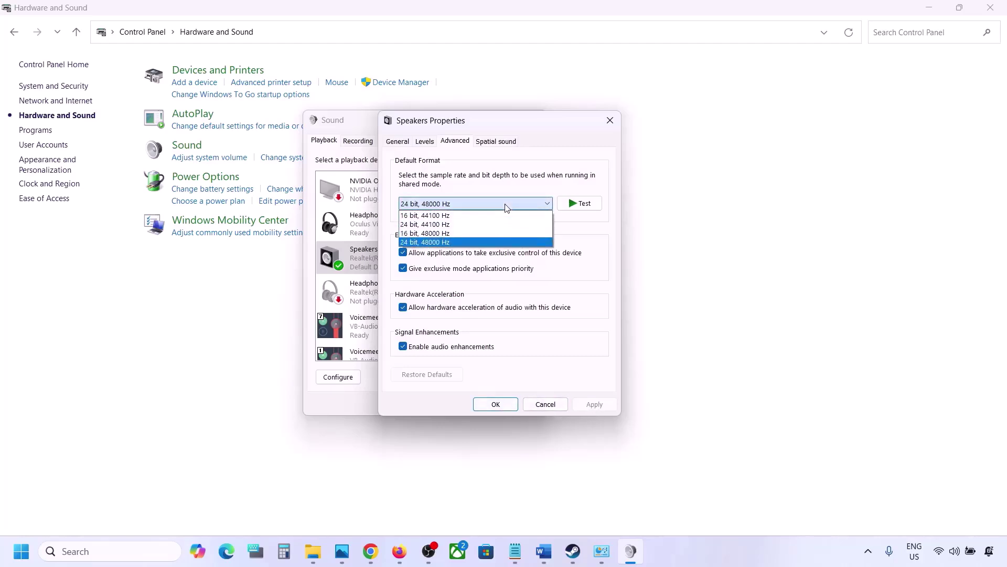
{"action": "left_click", "coordinate": [446, 227]}
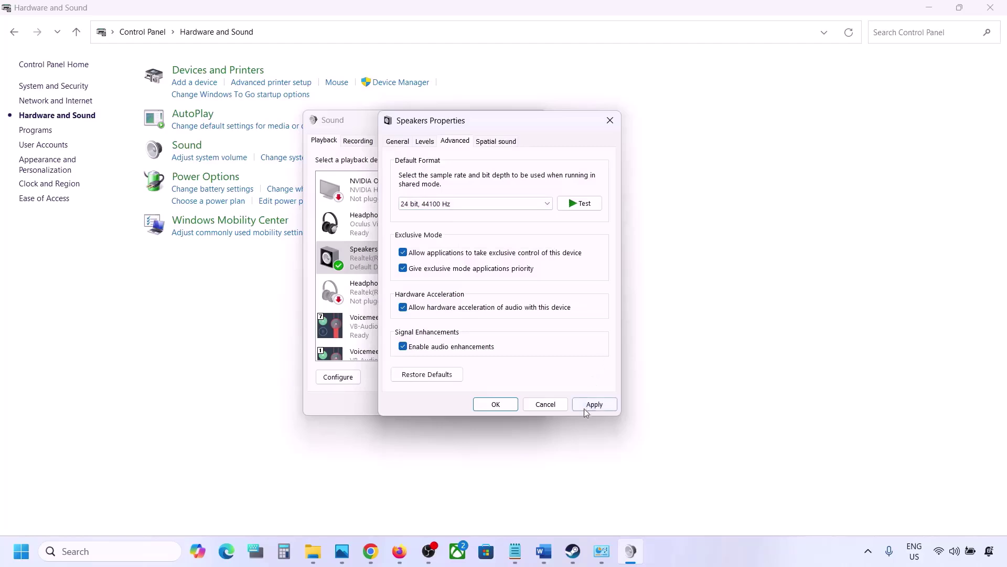
{"action": "left_click", "coordinate": [584, 405]}
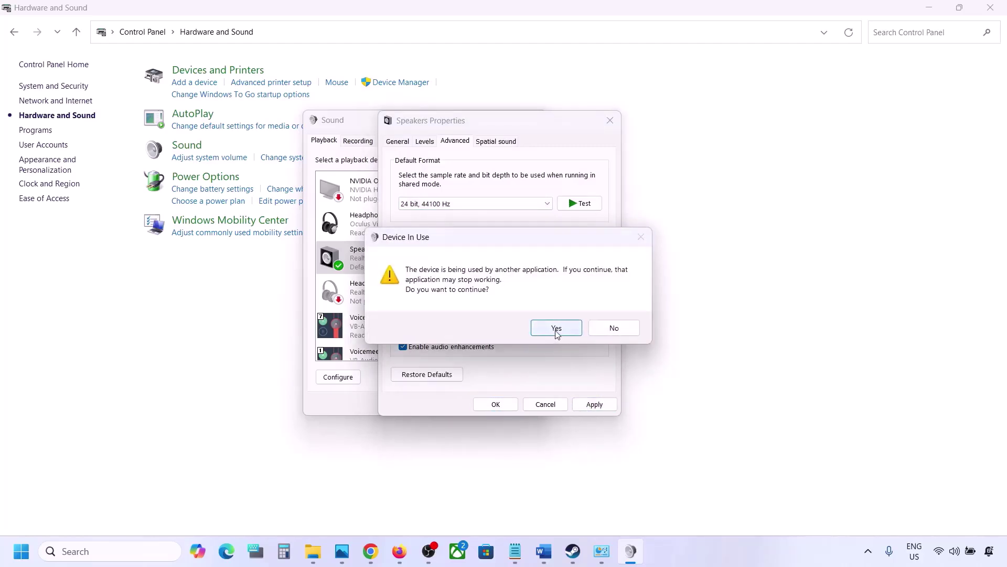
{"action": "left_click", "coordinate": [556, 328]}
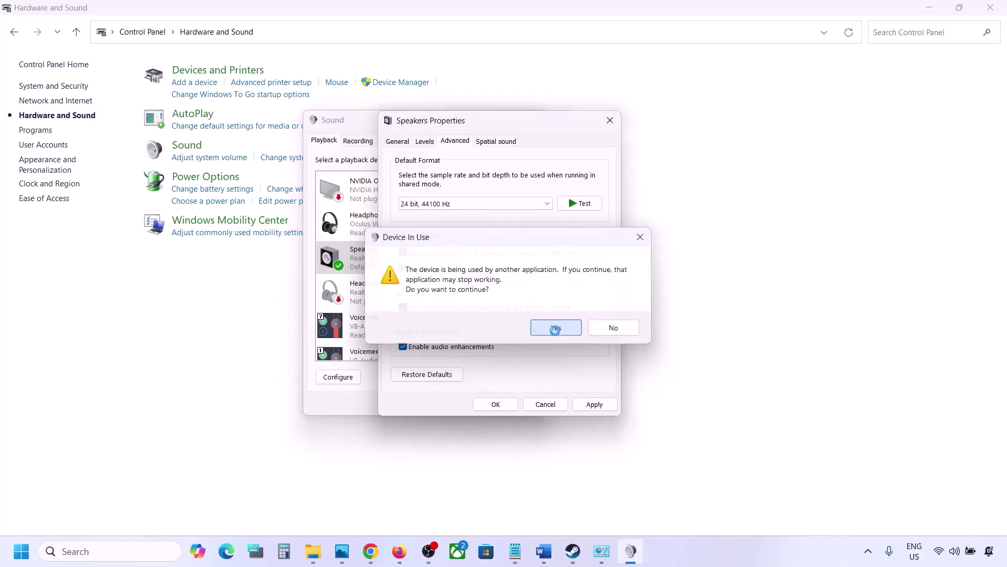
{"action": "left_click", "coordinate": [500, 408]}
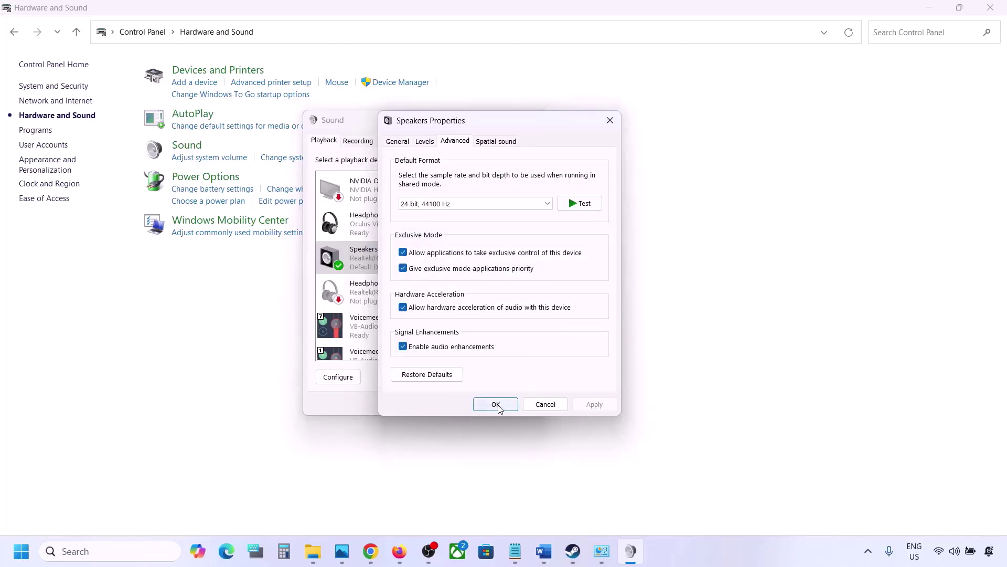
Set the Speakers' default format to 24 bit, 48000 Hz, apply it, and close the Speakers Properties and Sound dialogs.
{"action": "left_click", "coordinate": [454, 202]}
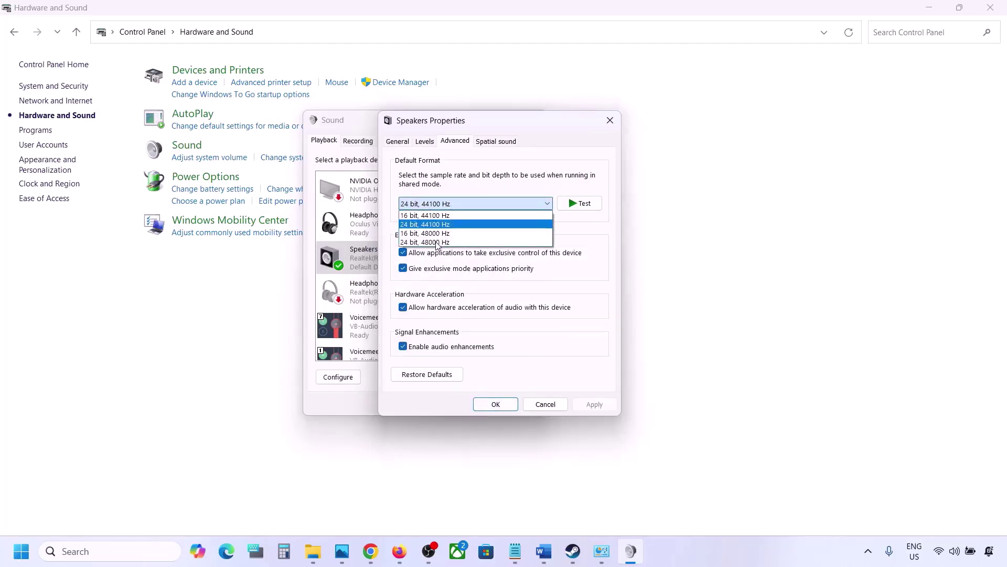
{"action": "left_click", "coordinate": [437, 243]}
{"action": "left_click", "coordinate": [593, 404]}
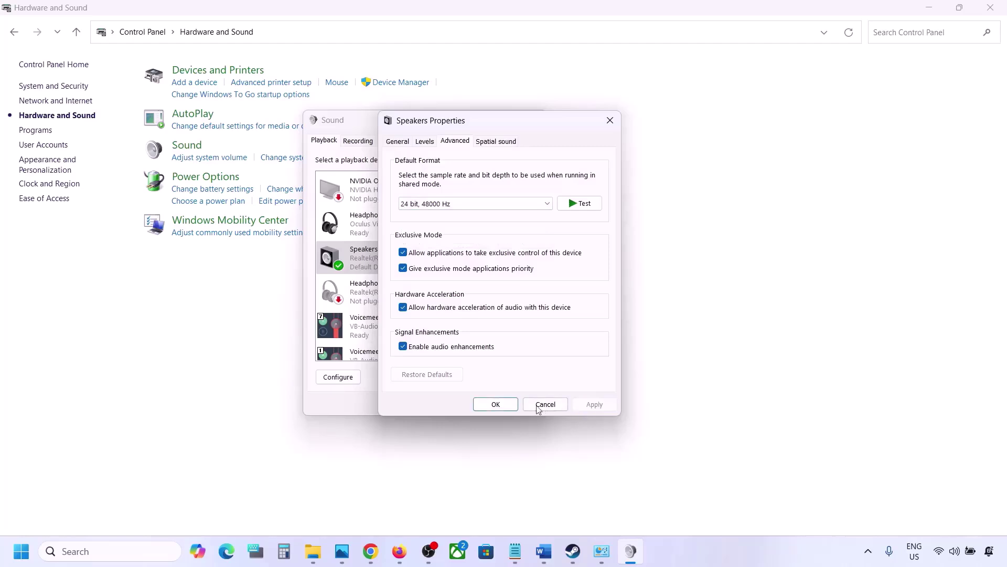
{"action": "left_click", "coordinate": [493, 404]}
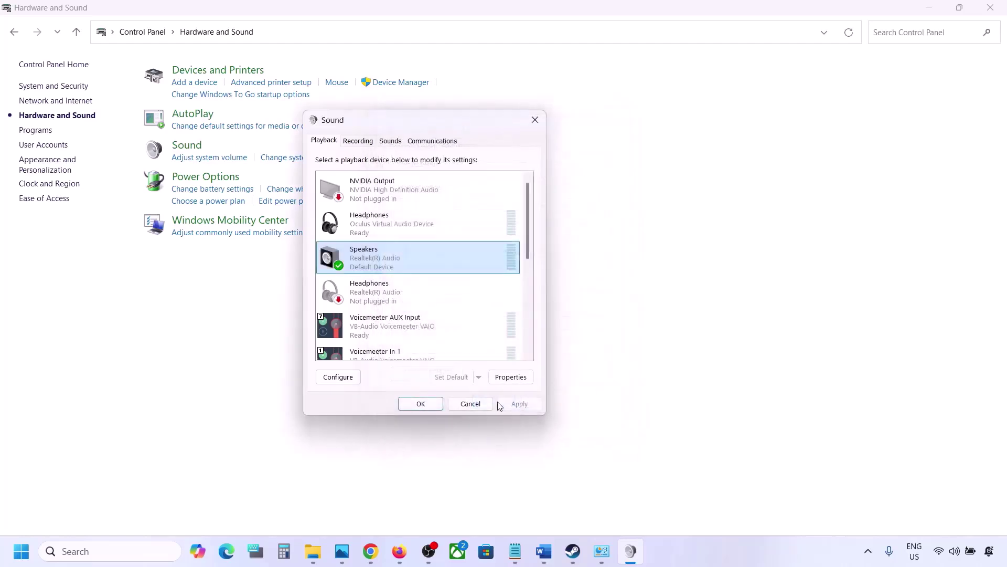
{"action": "left_click", "coordinate": [420, 404]}
Switch to the Word document and highlight the controller advice in Step 5 and "Turn off Spatial Sound" in Step 6.
{"action": "mouse_move", "coordinate": [543, 551]}
{"action": "left_click", "coordinate": [448, 503]}
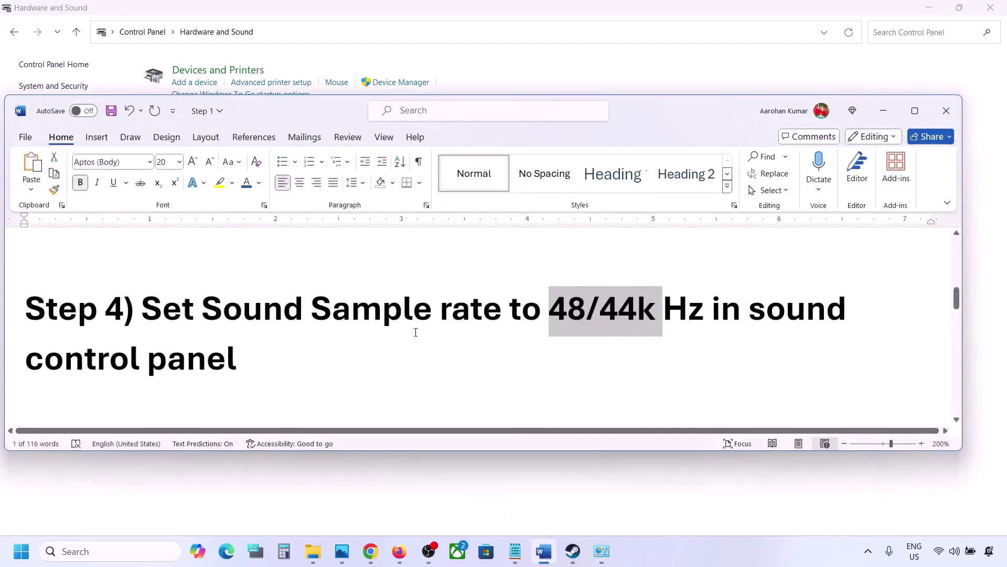
{"action": "scroll", "coordinate": [414, 331], "scroll_direction": "down", "scroll_amount": 3}
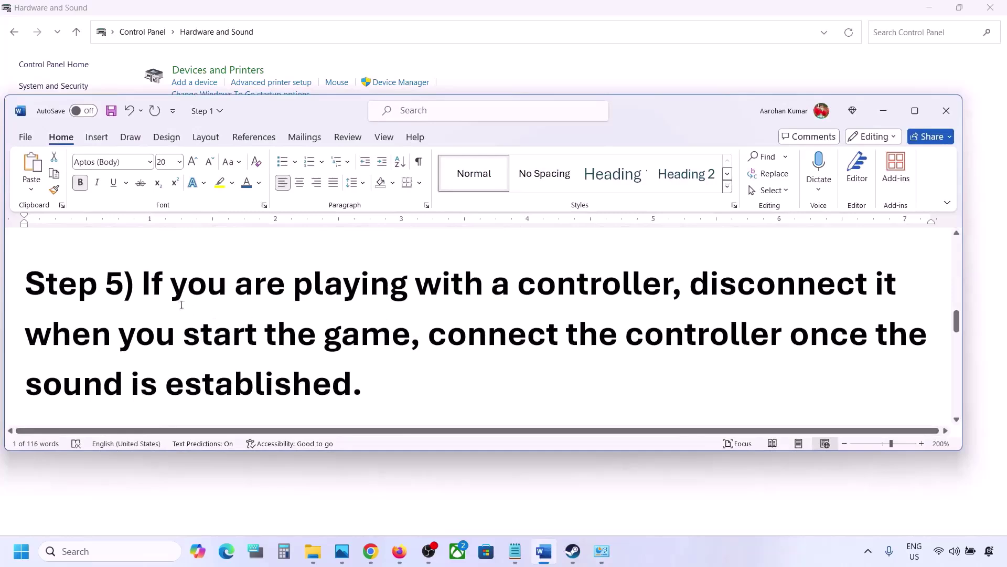
{"action": "left_click_drag", "start_coordinate": [163, 290], "coordinate": [351, 375]}
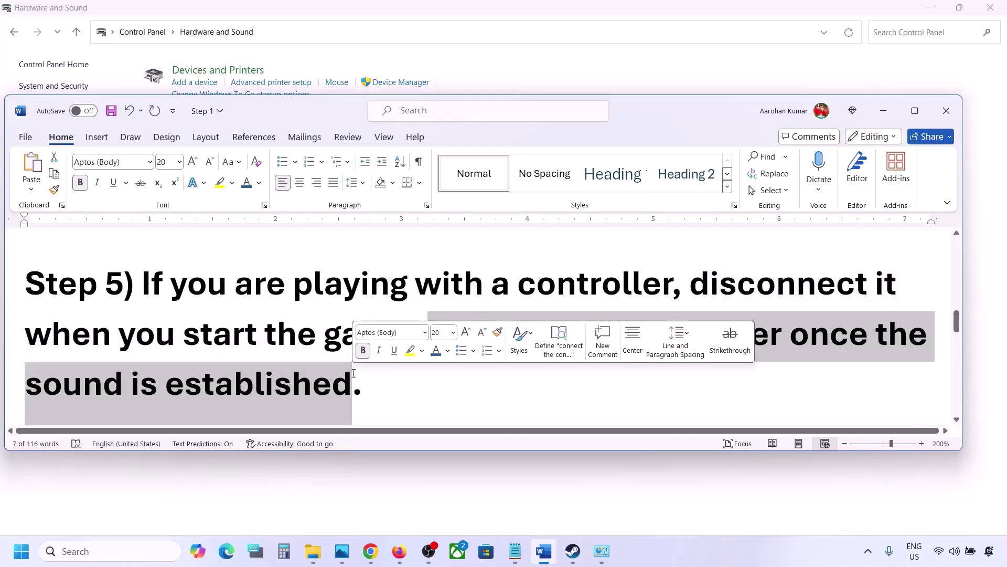
{"action": "left_click", "coordinate": [353, 373]}
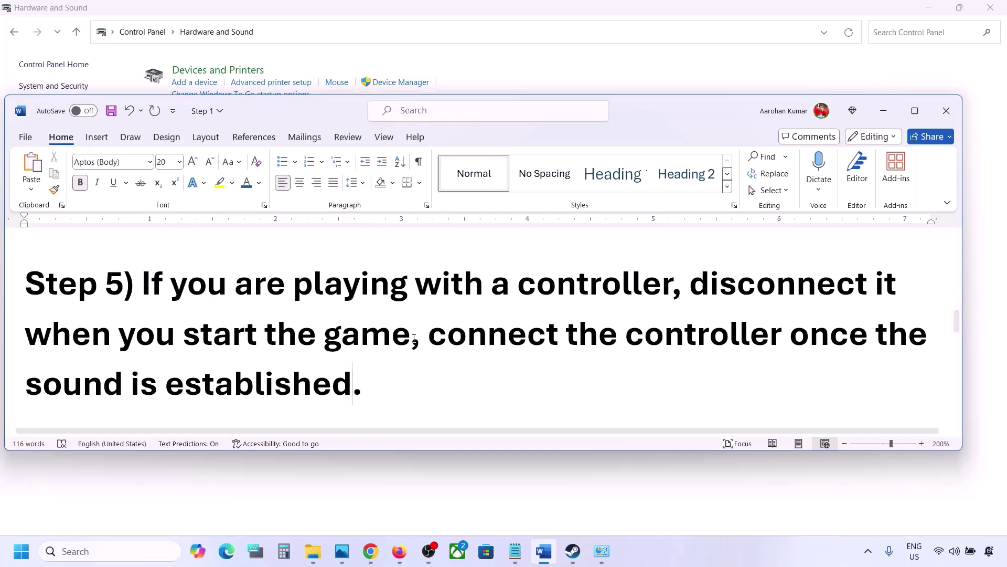
{"action": "scroll", "coordinate": [414, 339], "scroll_direction": "down", "scroll_amount": 5}
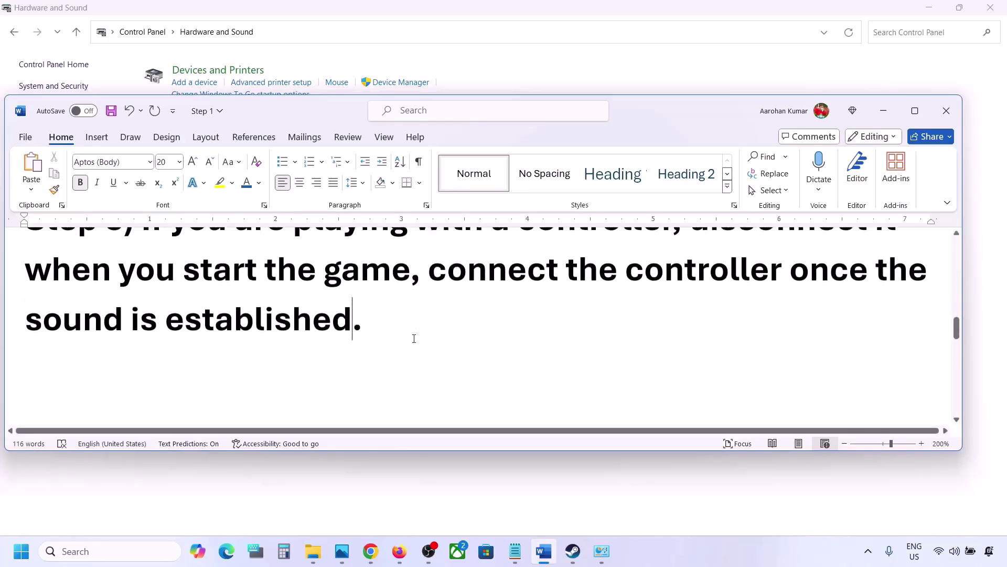
{"action": "left_click_drag", "start_coordinate": [161, 350], "coordinate": [439, 346]}
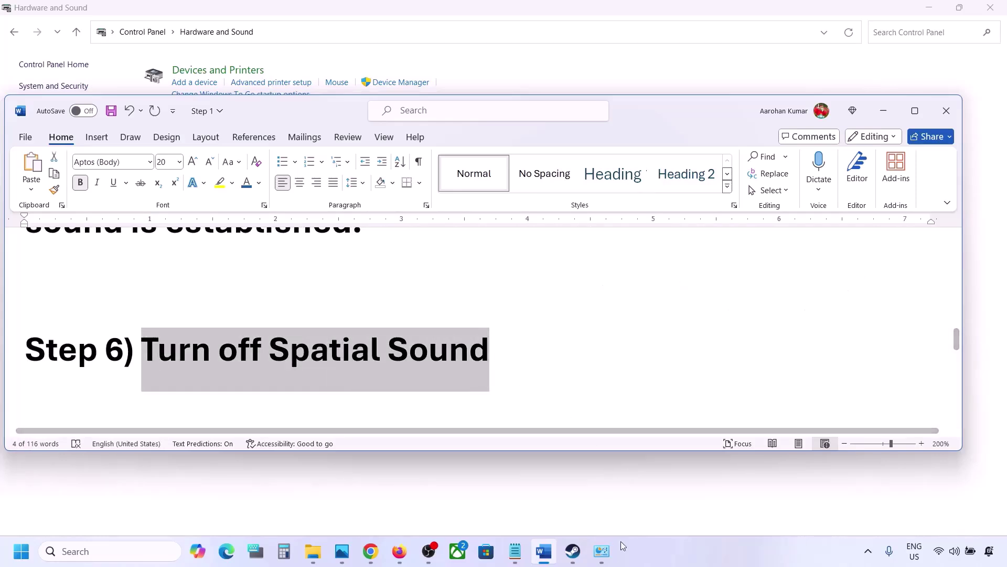
Open the Sound dialog from Control Panel's Hardware and Sound category and move it away from the window's corner.
{"action": "left_click", "coordinate": [99, 551]}
{"action": "type", "text": "control"}
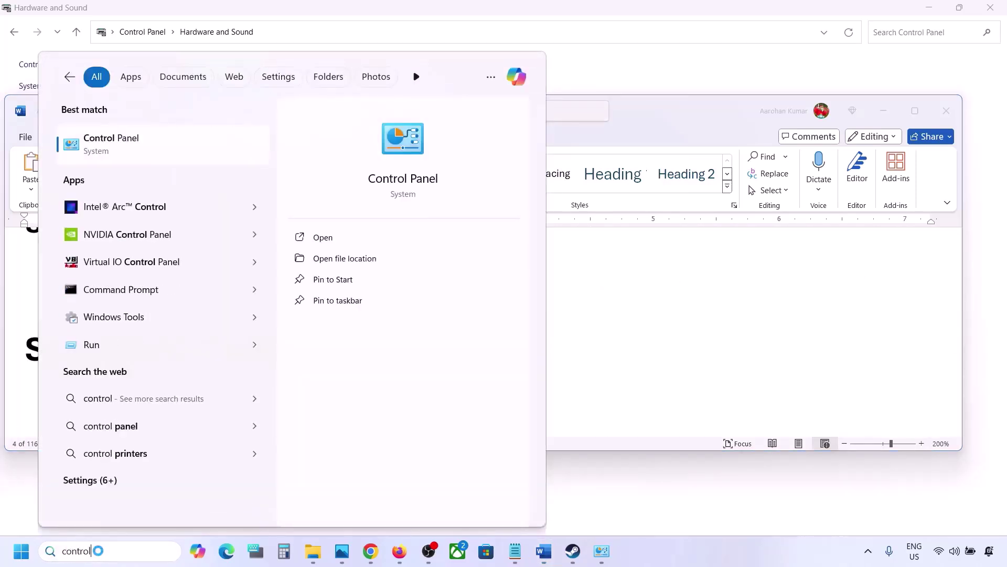
{"action": "key", "text": "Return"}
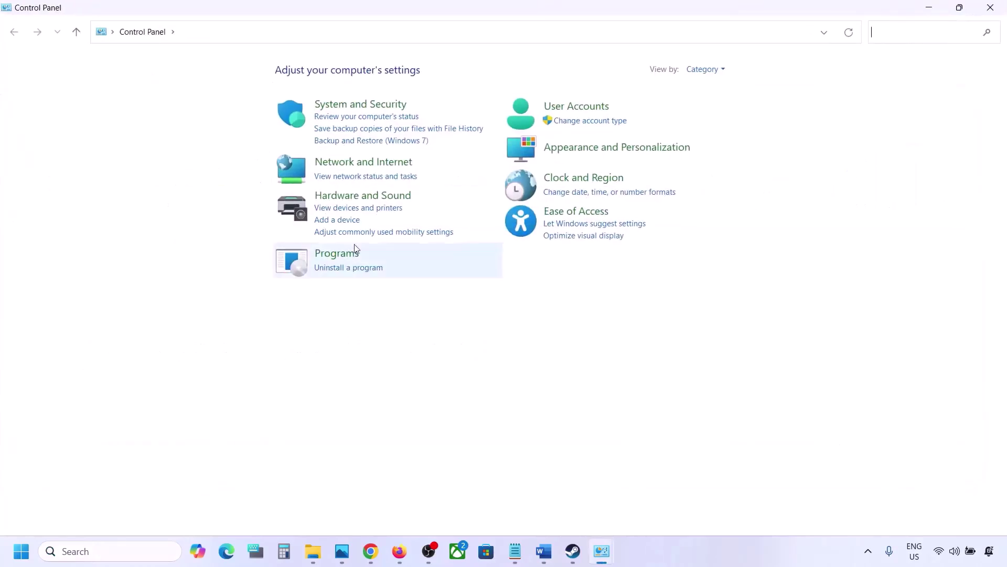
{"action": "left_click", "coordinate": [358, 194]}
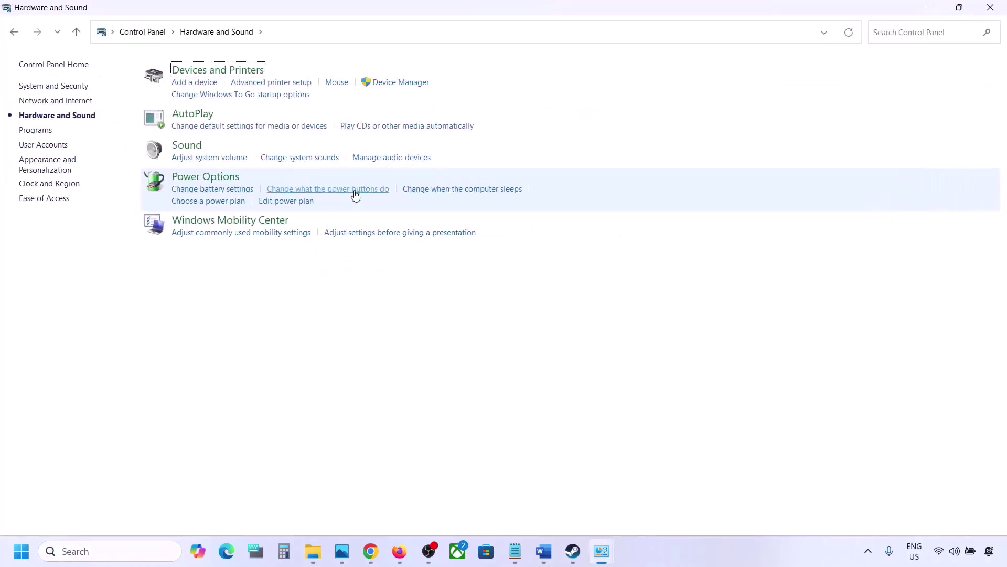
{"action": "left_click", "coordinate": [194, 150]}
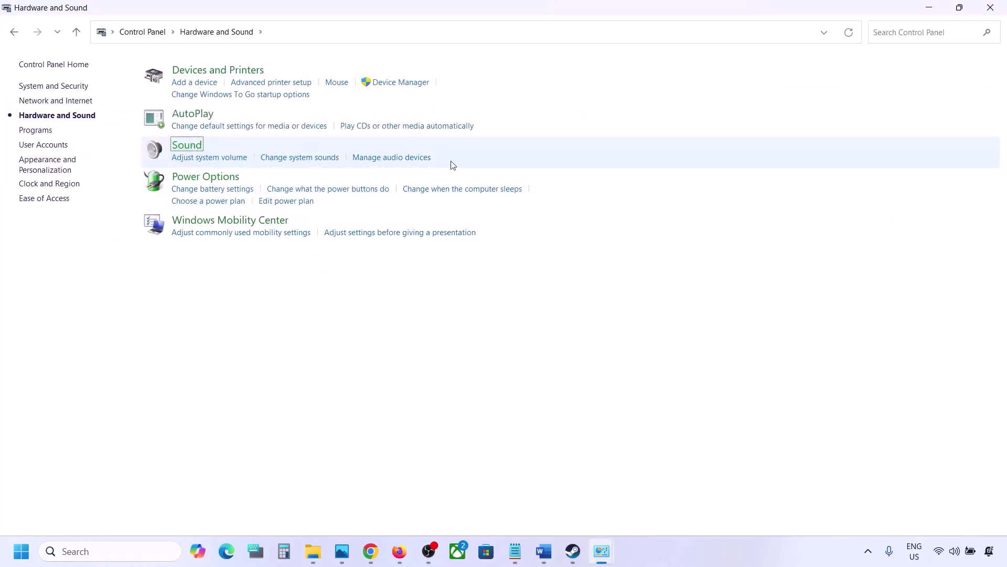
{"action": "left_click_drag", "start_coordinate": [200, 71], "coordinate": [435, 118]}
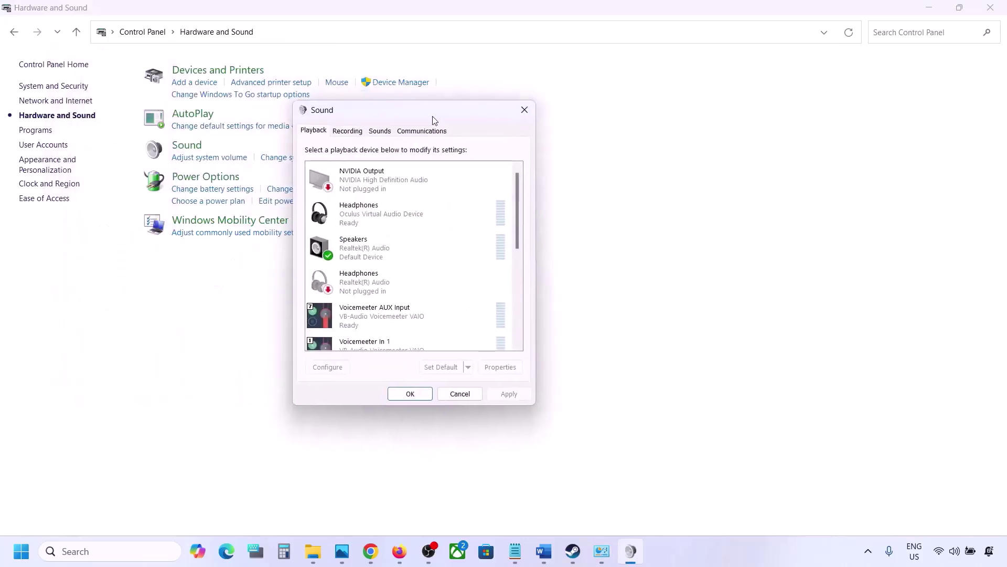
Set the spatial sound format of the Speakers (Realtek(R) Audio) playback device to Off, apply it, and close both sound dialogs.
{"action": "left_click", "coordinate": [387, 252]}
{"action": "right_click", "coordinate": [388, 254]}
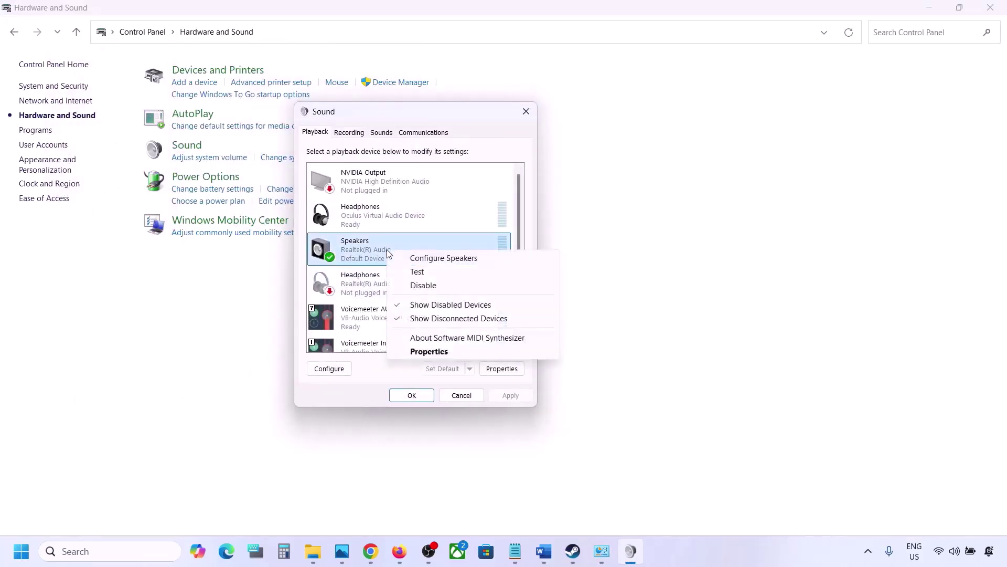
{"action": "left_click", "coordinate": [429, 352]}
{"action": "left_click", "coordinate": [439, 181]}
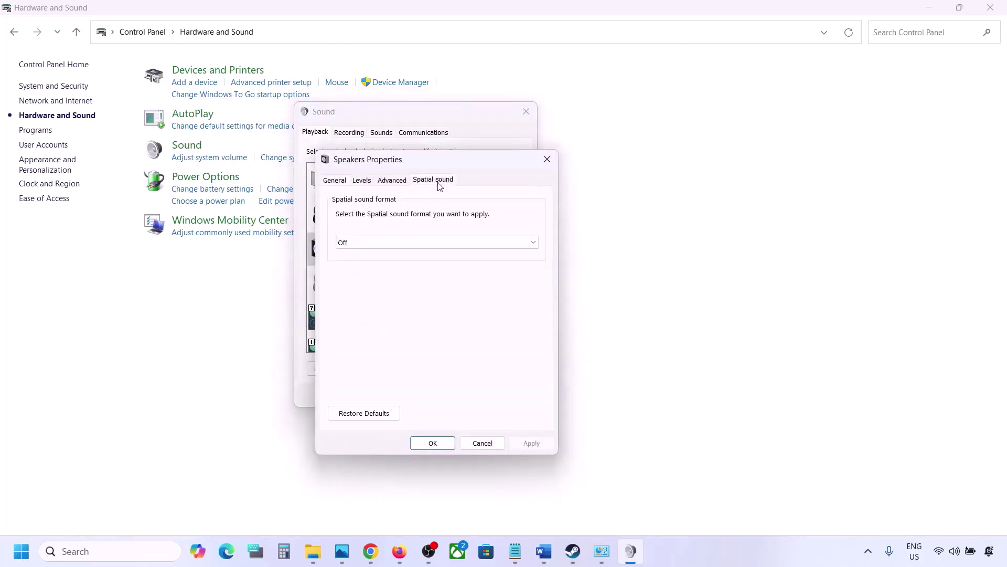
{"action": "left_click", "coordinate": [370, 244]}
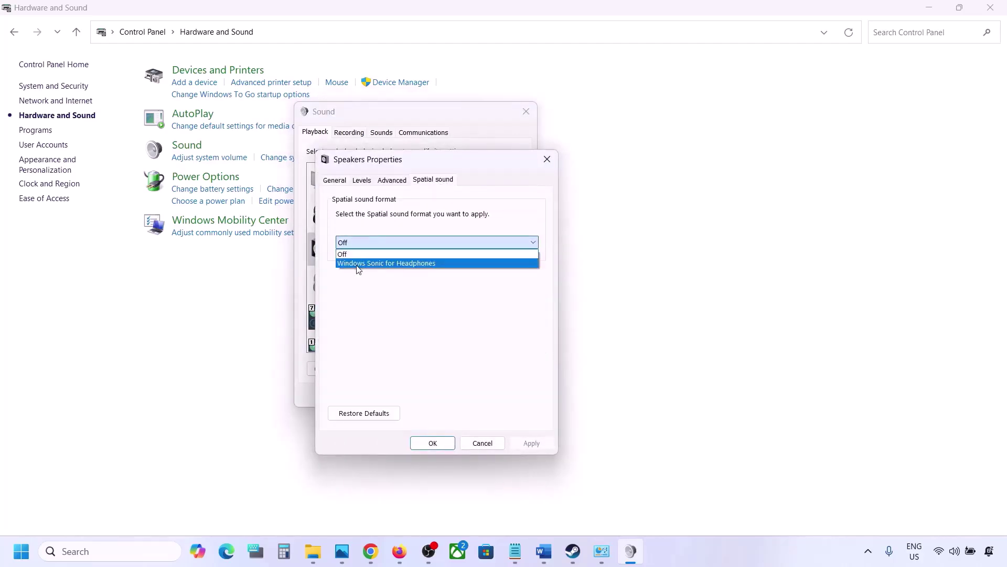
{"action": "left_click", "coordinate": [349, 255]}
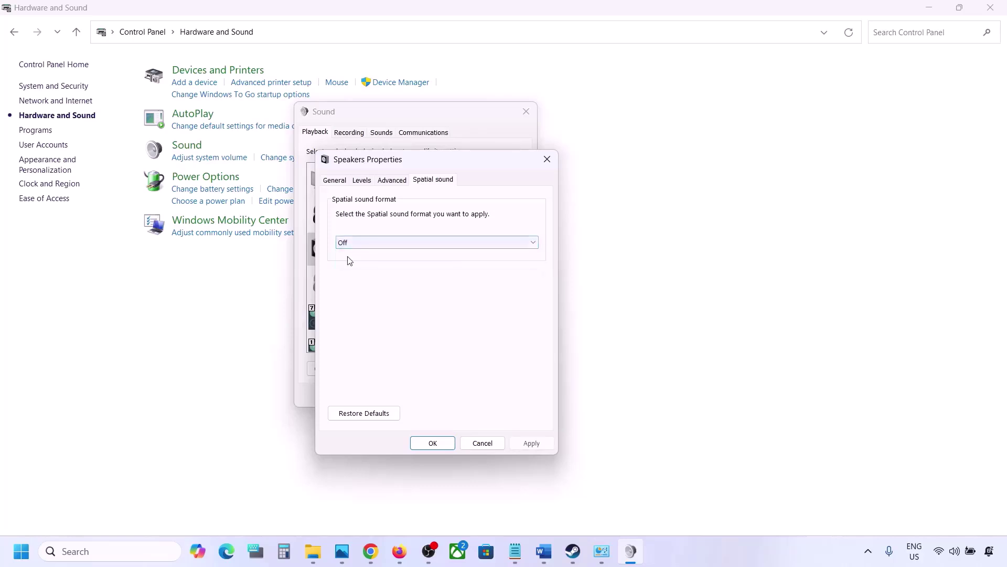
{"action": "left_click", "coordinate": [530, 445]}
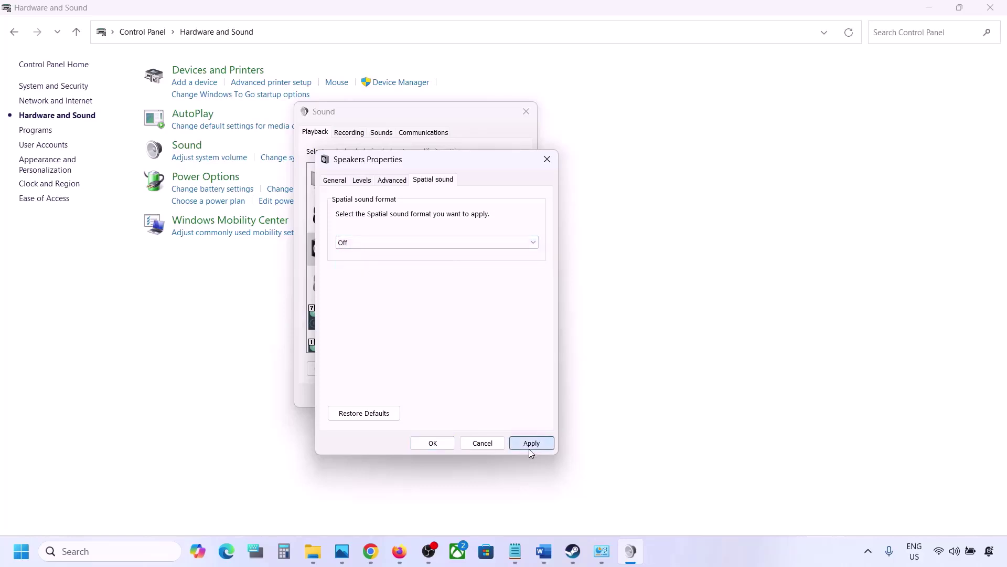
{"action": "left_click", "coordinate": [441, 443]}
{"action": "left_click", "coordinate": [425, 395]}
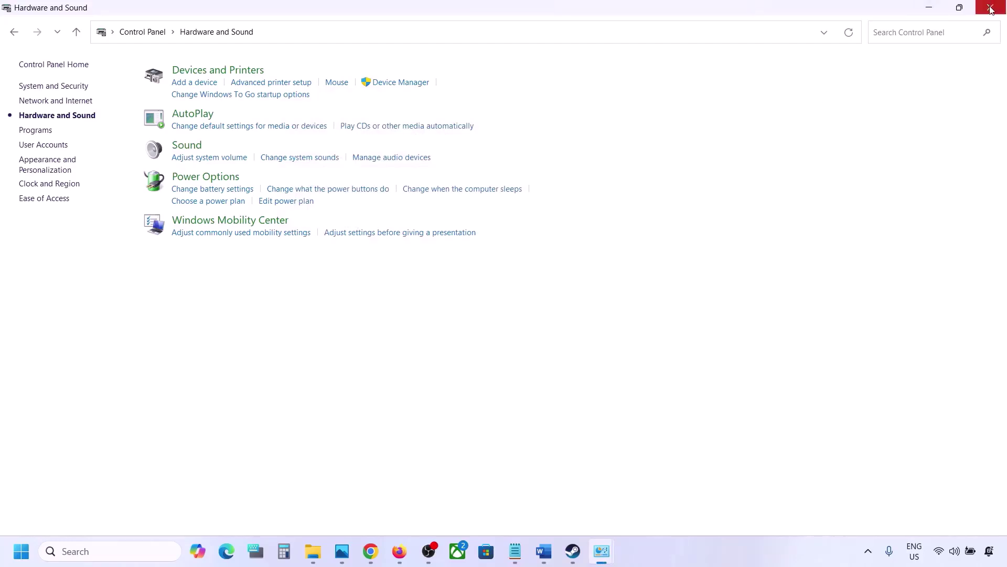
Switch to the Word document, maximize it, and highlight "Oculus/voicemeeter" in Step 7.
{"action": "key", "text": "alt+Tab"}
{"action": "scroll", "coordinate": [461, 349], "scroll_direction": "down", "scroll_amount": 3}
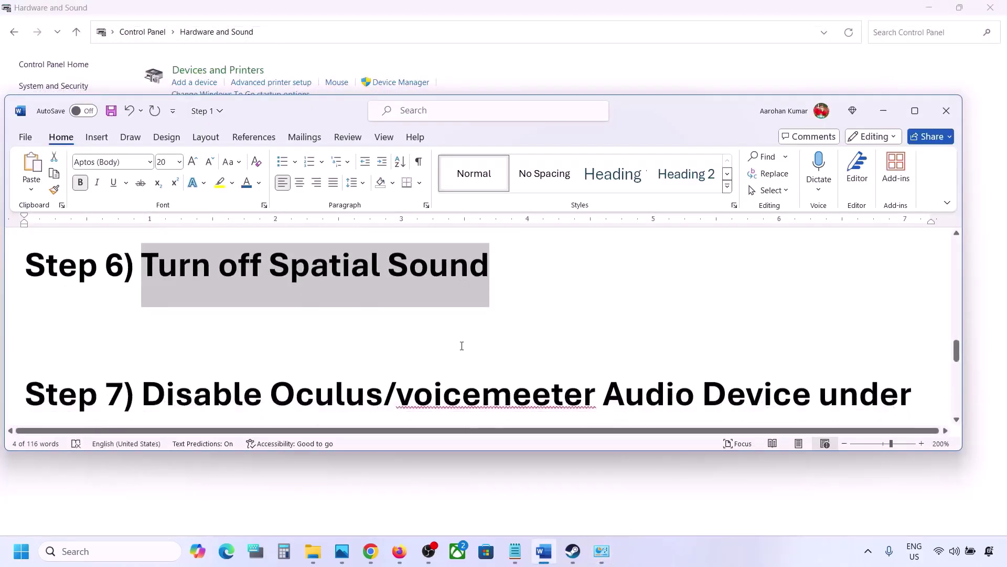
{"action": "left_click", "coordinate": [915, 112]}
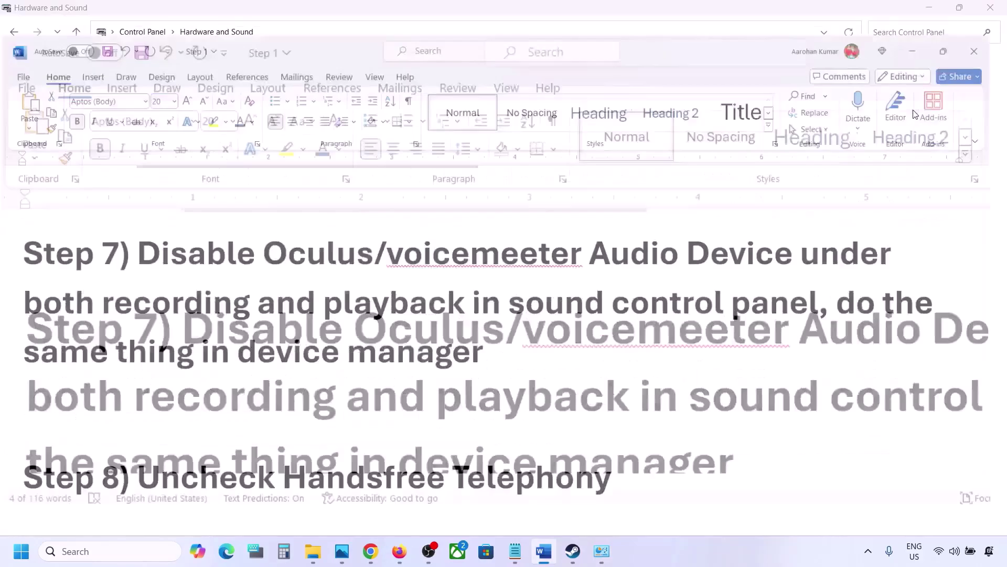
{"action": "scroll", "coordinate": [267, 336], "scroll_direction": "up", "scroll_amount": 2}
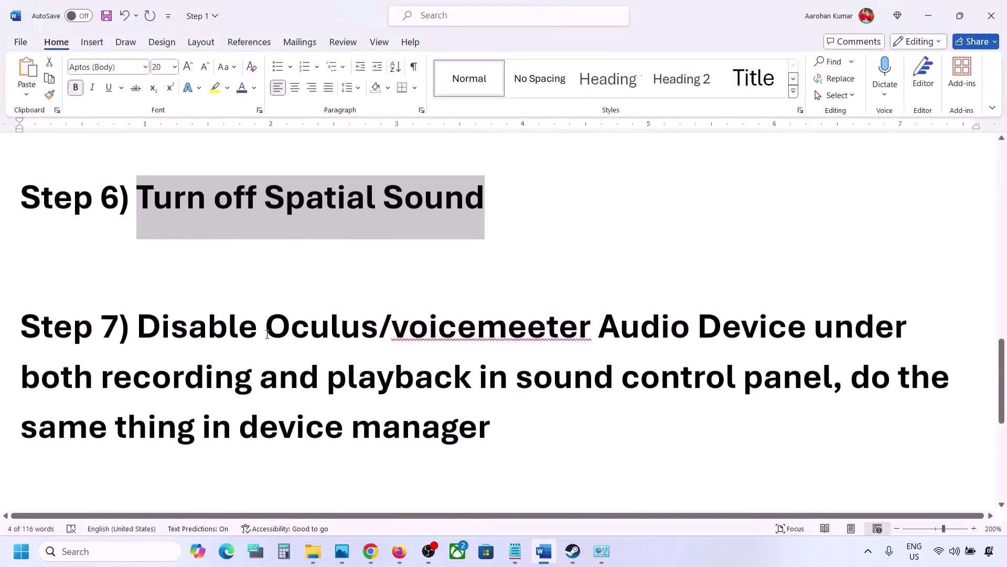
{"action": "left_click_drag", "start_coordinate": [267, 334], "coordinate": [544, 339]}
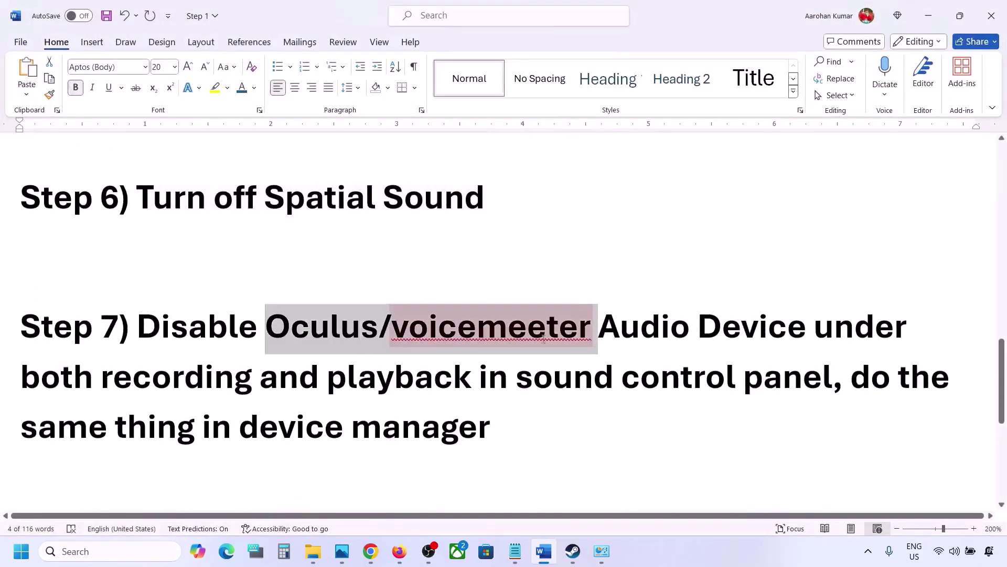
Highlight Step 7's instruction to disable the audio devices under recording and playback, and its "thing in device manager" part.
{"action": "left_click", "coordinate": [640, 328]}
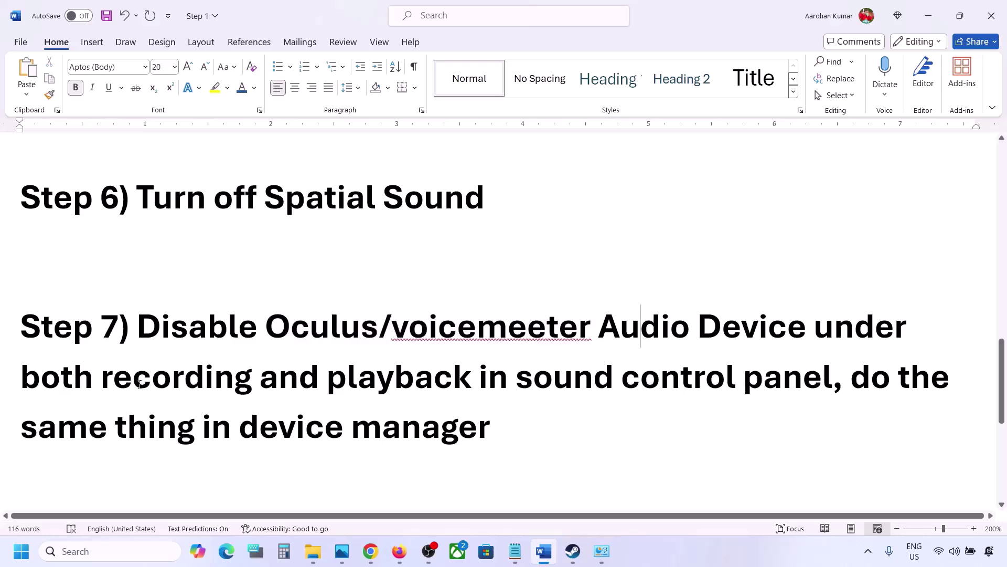
{"action": "left_click_drag", "start_coordinate": [160, 313], "coordinate": [739, 383]}
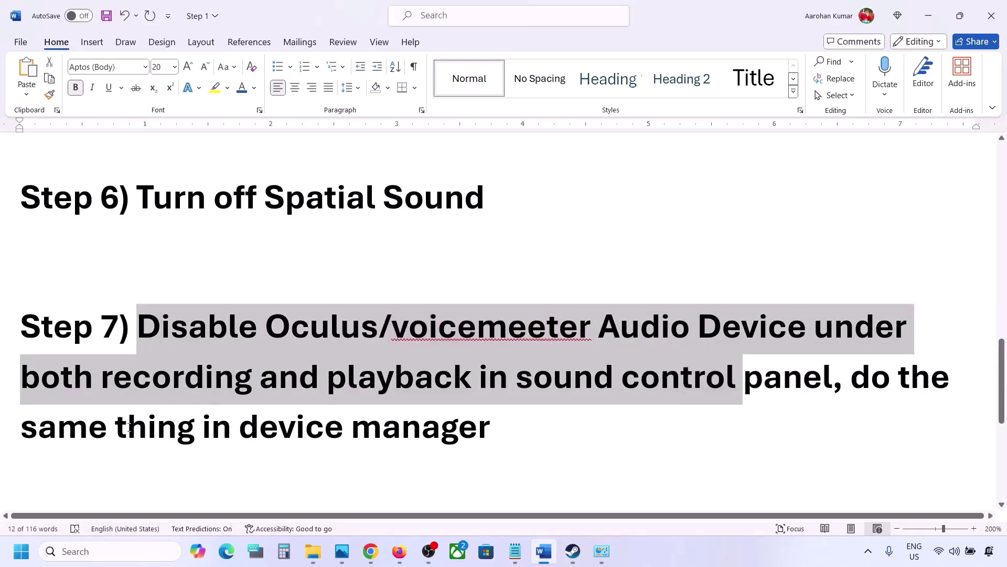
{"action": "left_click_drag", "start_coordinate": [129, 426], "coordinate": [603, 428]}
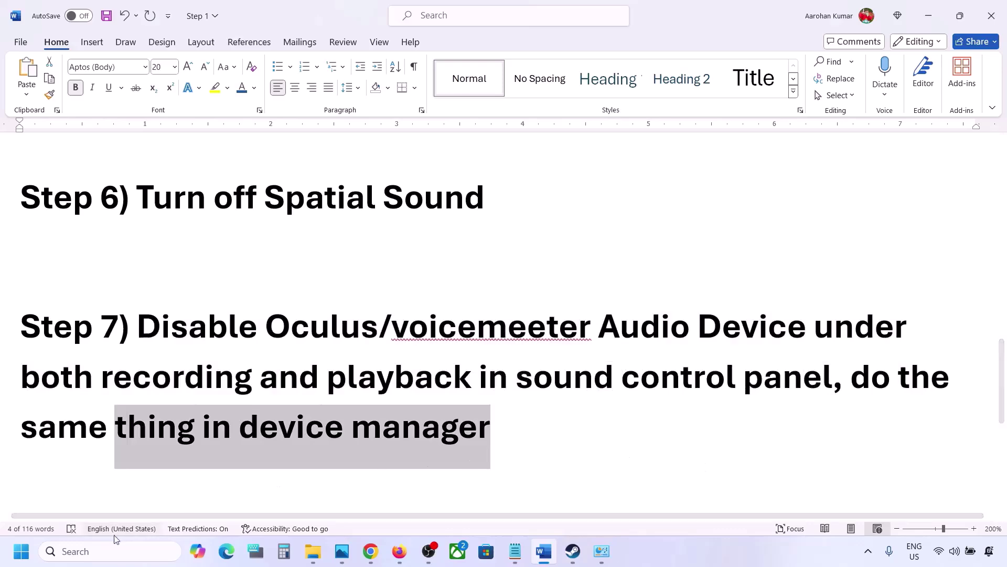
Open the Sound dialog from Control Panel's Hardware and Sound category and move it clear of the links behind it.
{"action": "left_click", "coordinate": [107, 550]}
{"action": "type", "text": "control"}
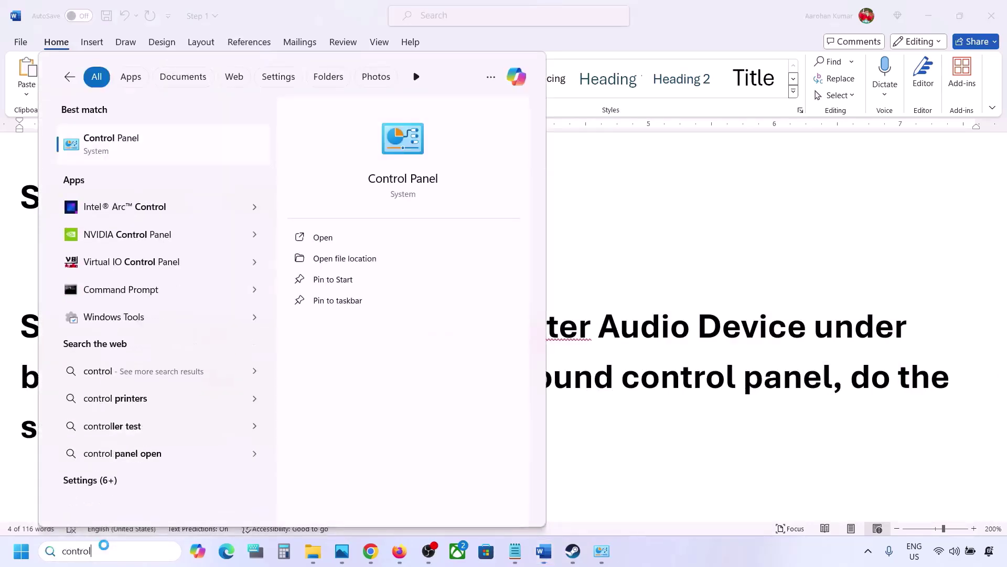
{"action": "key", "text": "Return"}
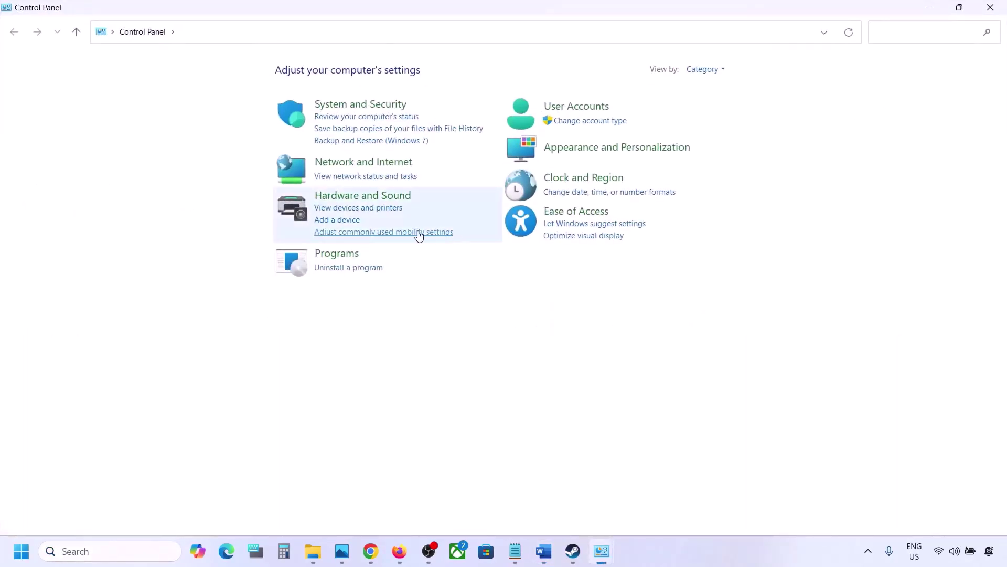
{"action": "left_click", "coordinate": [338, 197]}
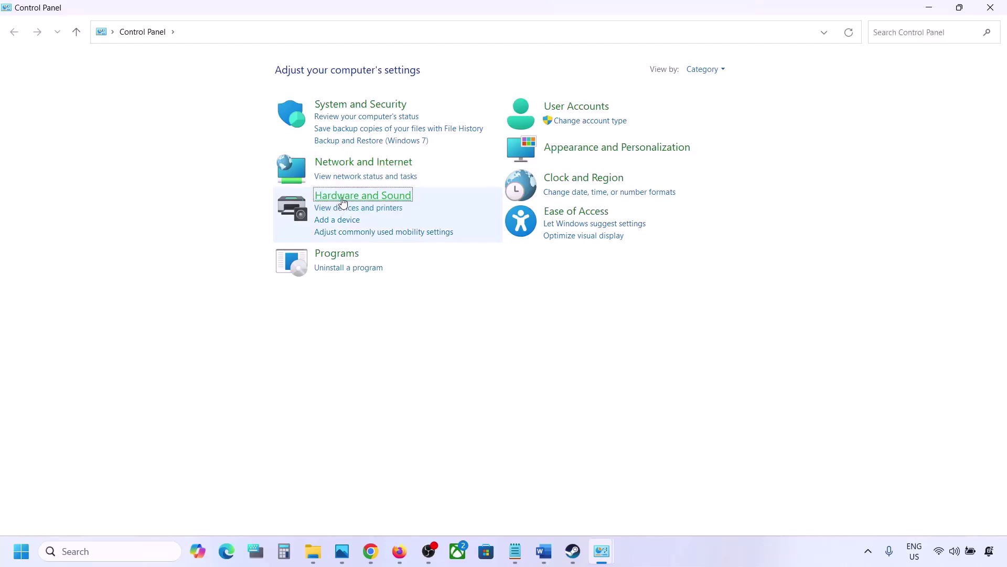
{"action": "left_click", "coordinate": [194, 147]}
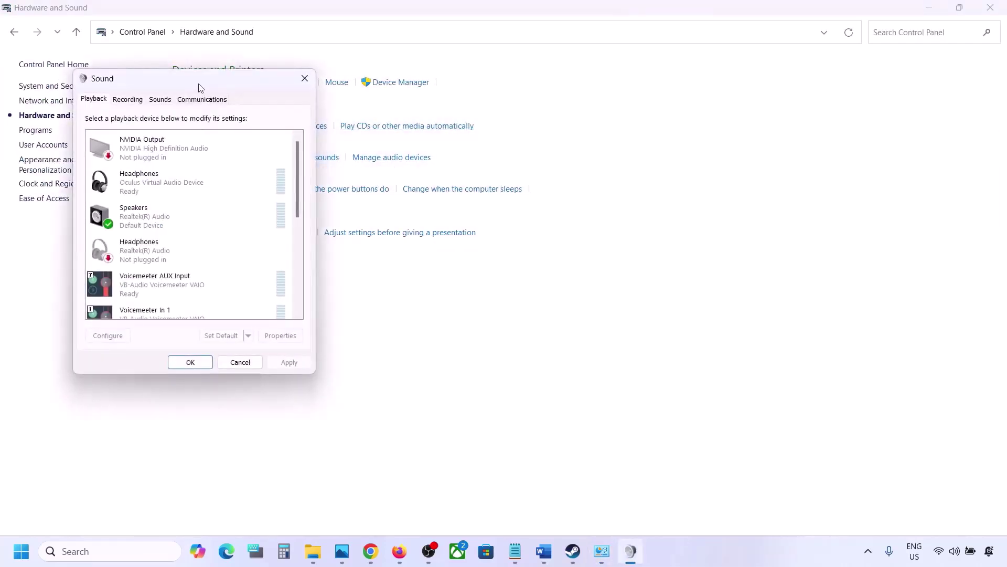
{"action": "left_click_drag", "start_coordinate": [200, 88], "coordinate": [590, 111]}
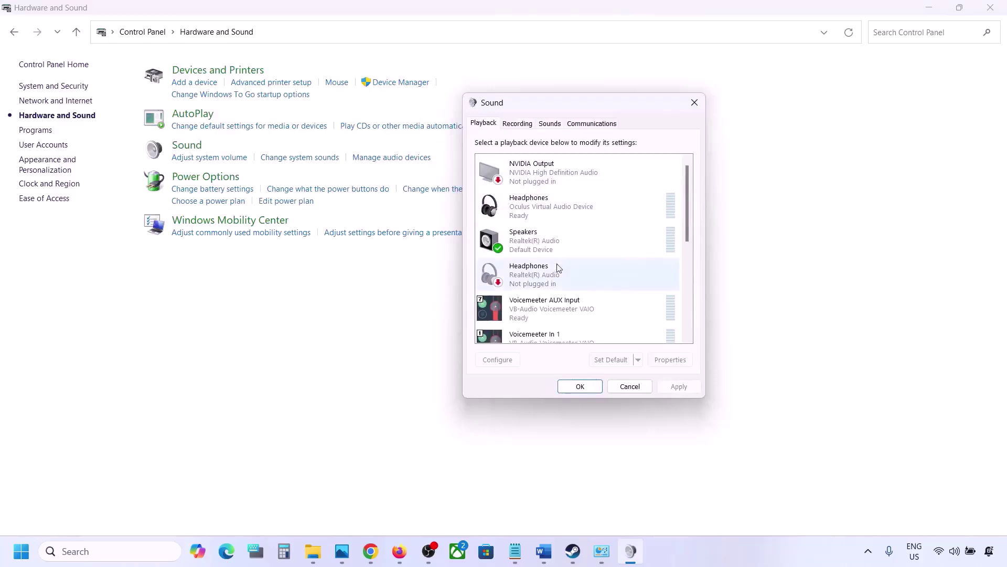
Disable the Headphones (Oculus Virtual Audio Device) playback device.
{"action": "scroll", "coordinate": [564, 262], "scroll_direction": "down", "scroll_amount": 5}
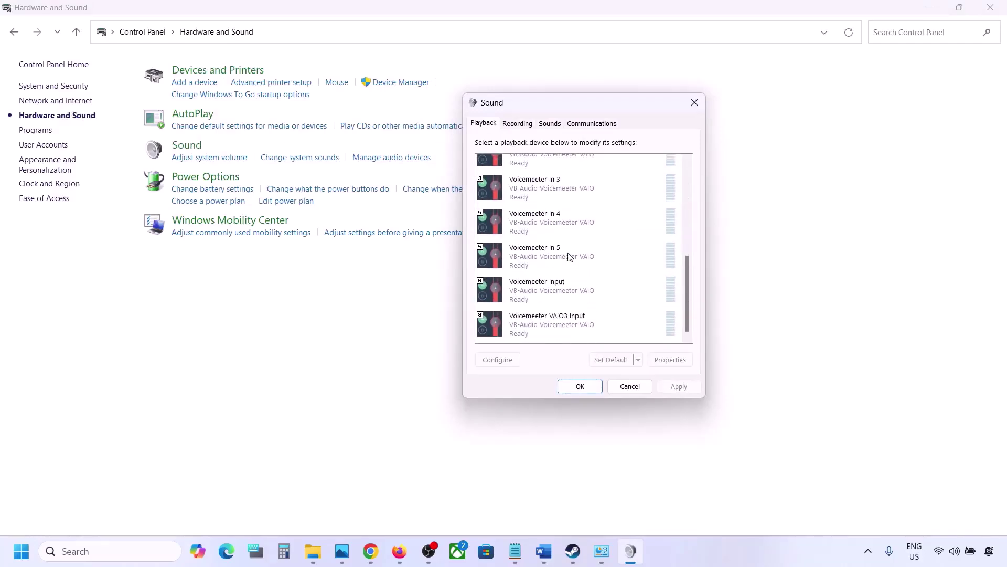
{"action": "scroll", "coordinate": [569, 256], "scroll_direction": "up", "scroll_amount": 5}
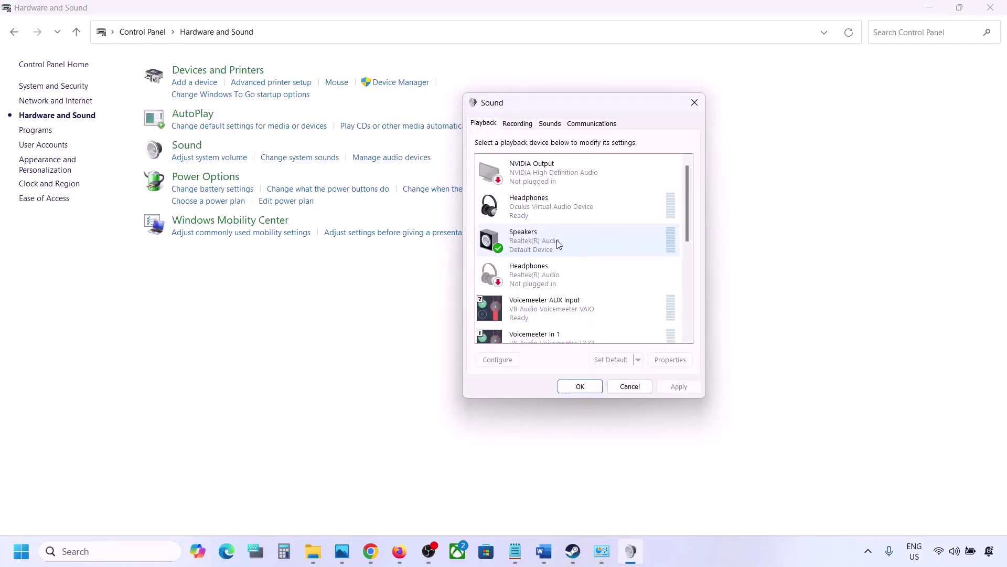
{"action": "left_click", "coordinate": [556, 240]}
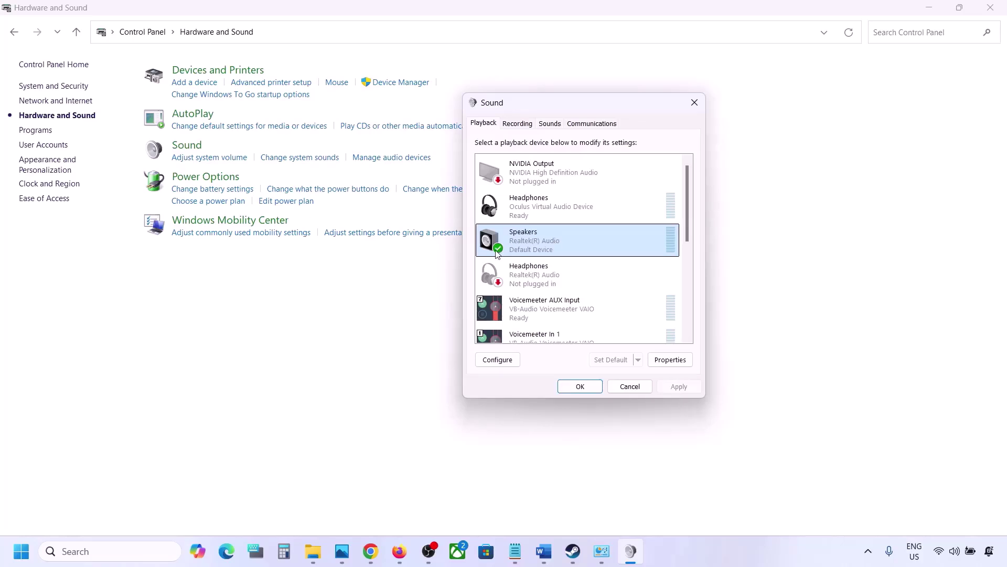
{"action": "scroll", "coordinate": [550, 328], "scroll_direction": "down", "scroll_amount": 5}
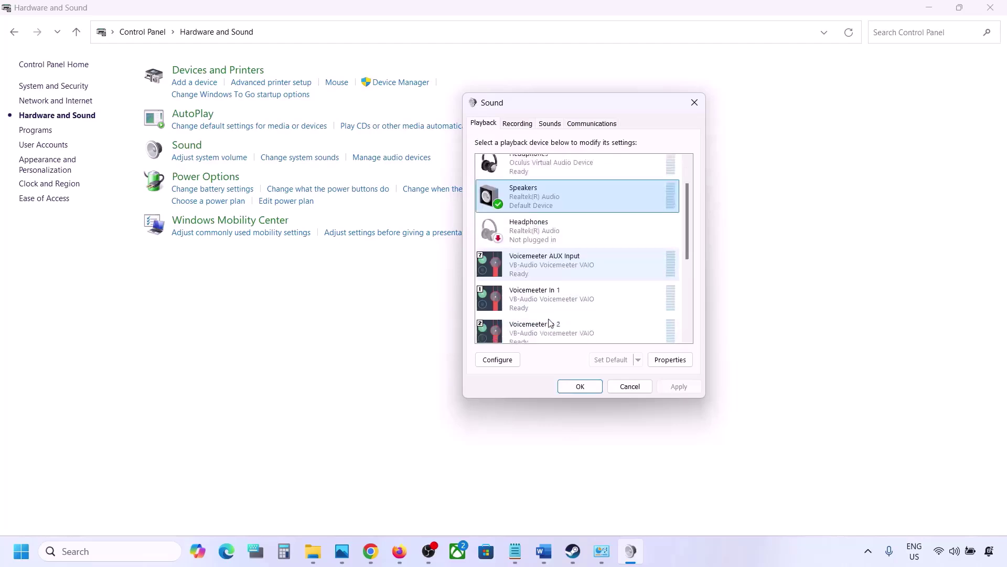
{"action": "scroll", "coordinate": [551, 315], "scroll_direction": "up", "scroll_amount": 5}
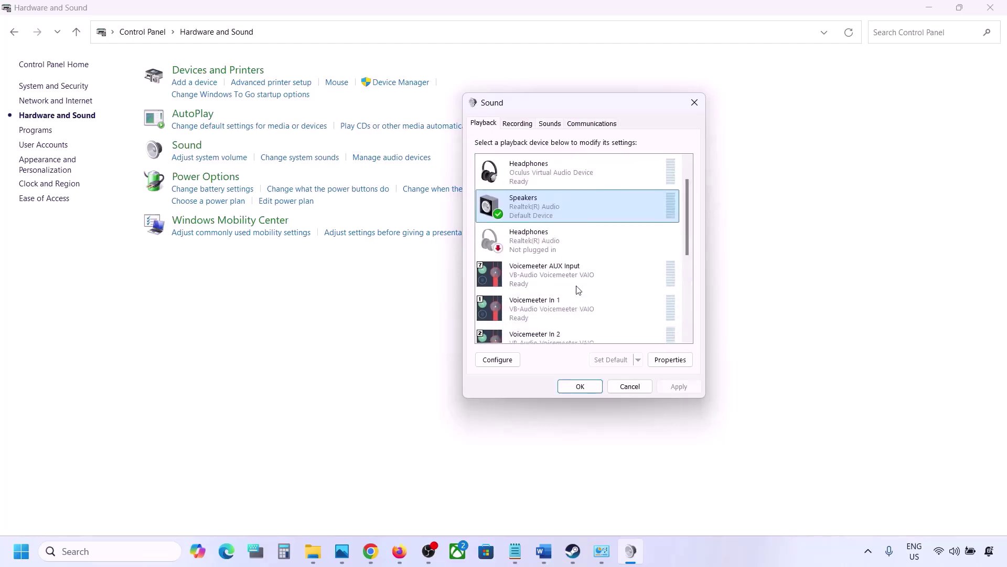
{"action": "left_click", "coordinate": [530, 180]}
{"action": "right_click", "coordinate": [537, 178]}
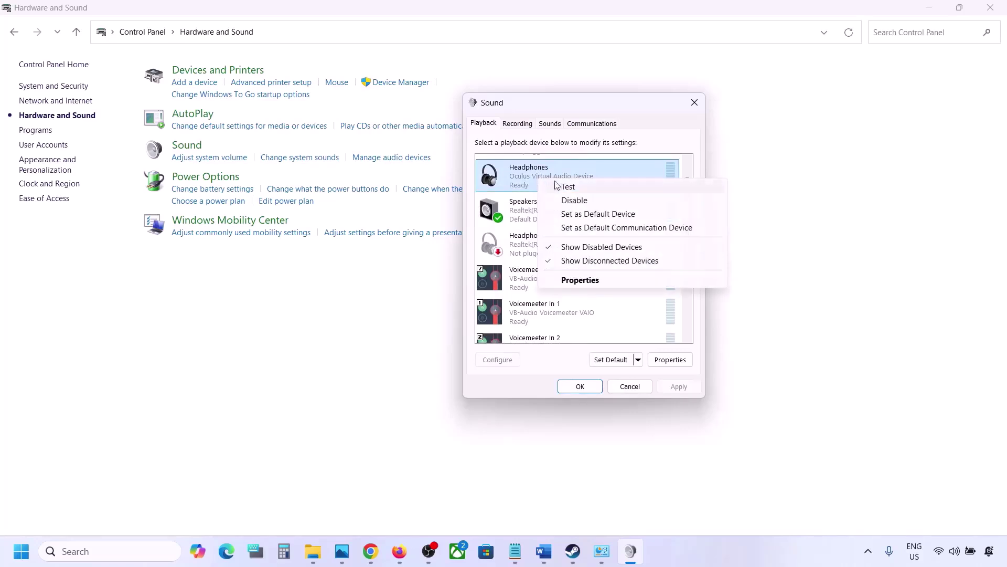
{"action": "left_click", "coordinate": [573, 200]}
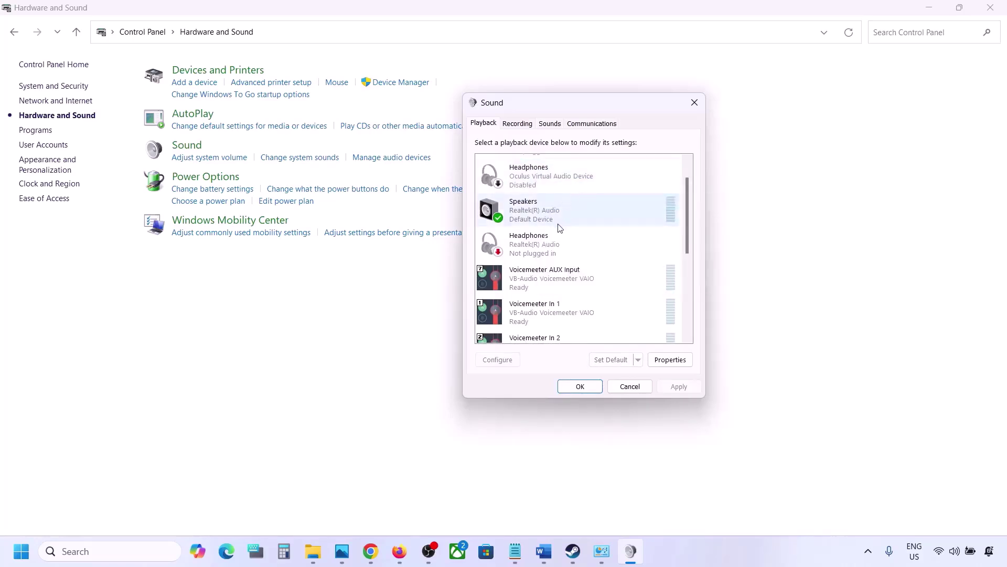
{"action": "scroll", "coordinate": [559, 225], "scroll_direction": "down", "scroll_amount": 2}
{"action": "scroll", "coordinate": [558, 227], "scroll_direction": "up", "scroll_amount": 3}
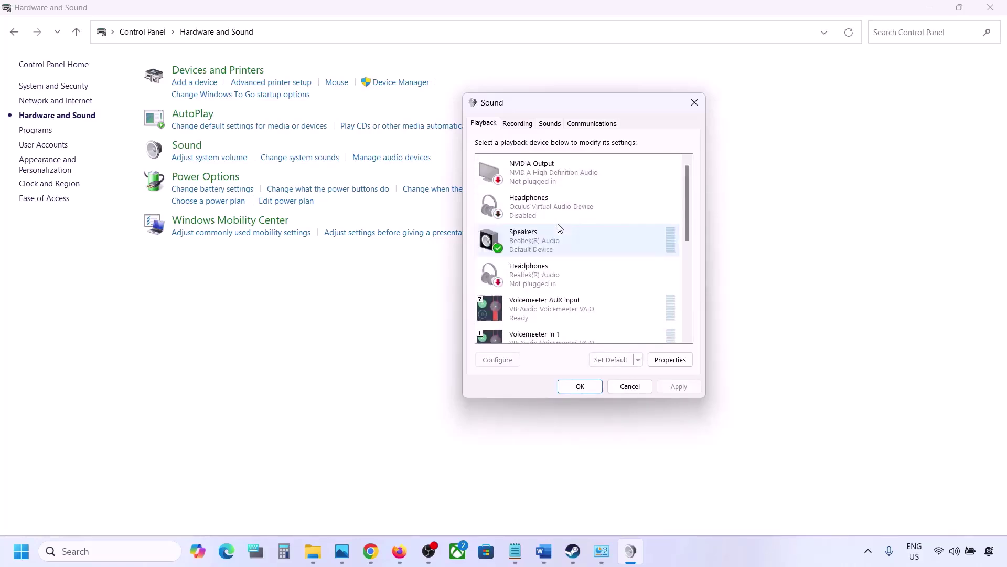
{"action": "right_click", "coordinate": [538, 198]}
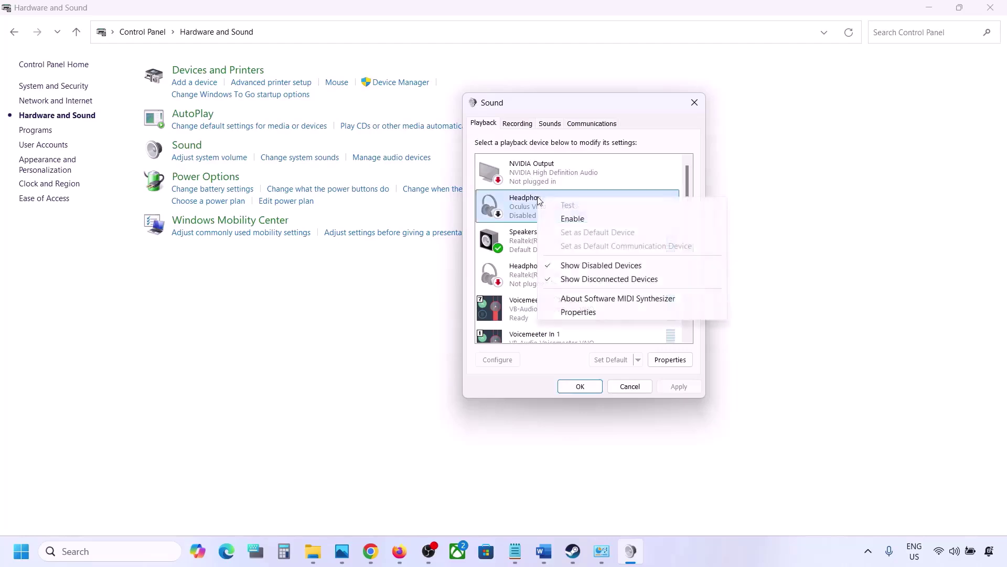
{"action": "left_click", "coordinate": [571, 219]}
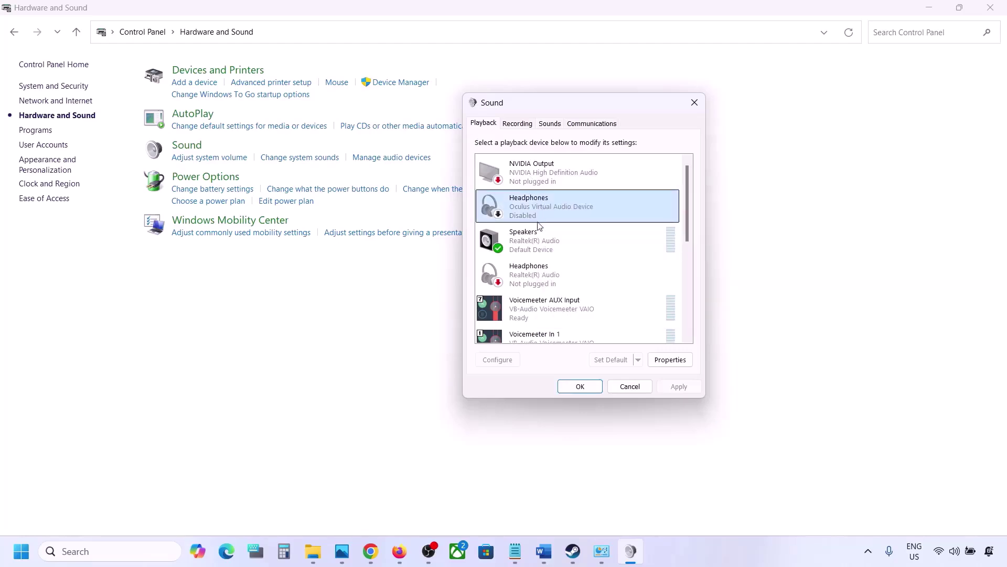
Disable the Voicemeeter AUX Input and Voicemeeter In 1 playback devices.
{"action": "scroll", "coordinate": [539, 221], "scroll_direction": "down", "scroll_amount": 1}
{"action": "left_click", "coordinate": [534, 245]}
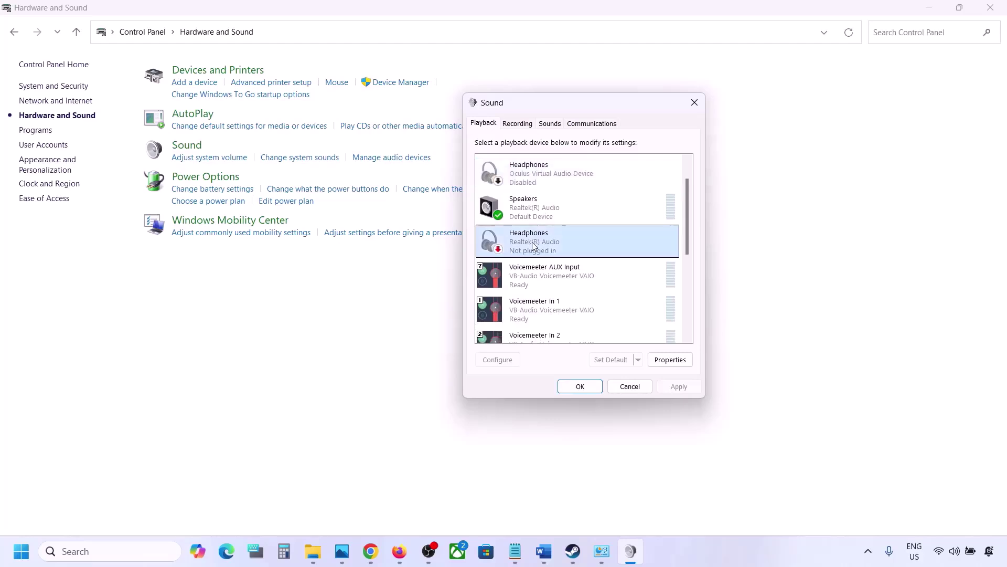
{"action": "scroll", "coordinate": [533, 245], "scroll_direction": "down", "scroll_amount": 1}
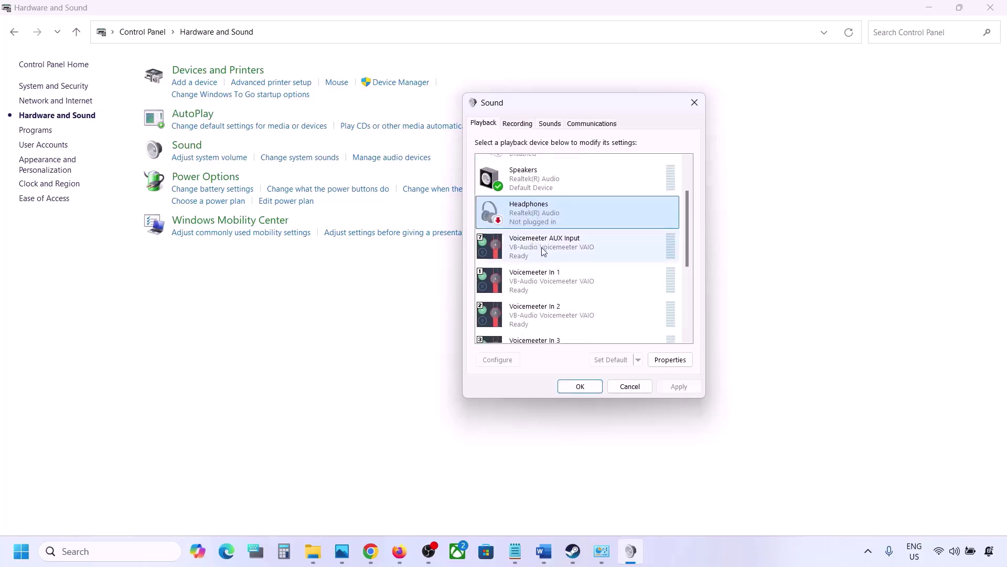
{"action": "left_click", "coordinate": [542, 251]}
{"action": "right_click", "coordinate": [543, 251]}
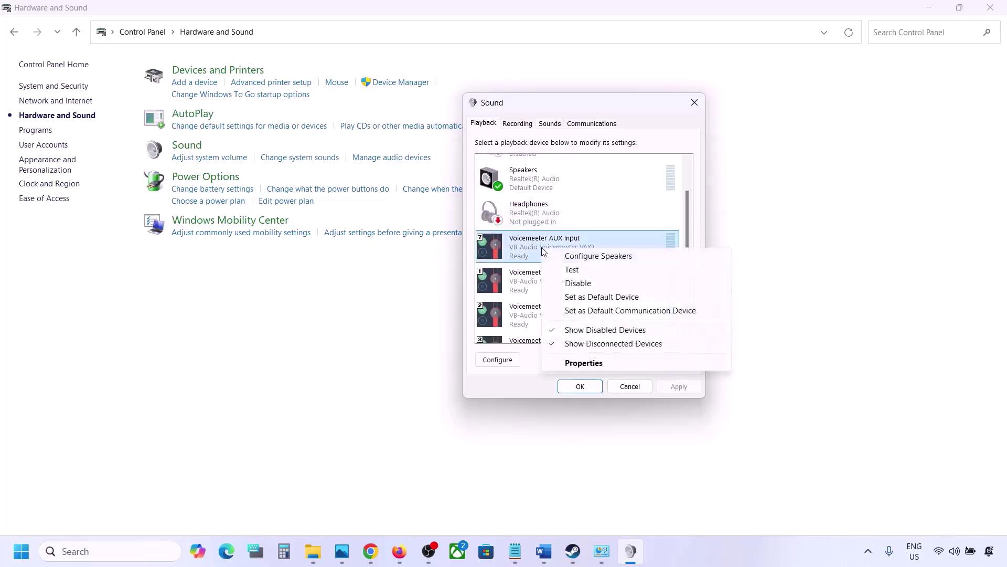
{"action": "left_click", "coordinate": [578, 282]}
{"action": "left_click", "coordinate": [549, 284]}
{"action": "right_click", "coordinate": [549, 286]}
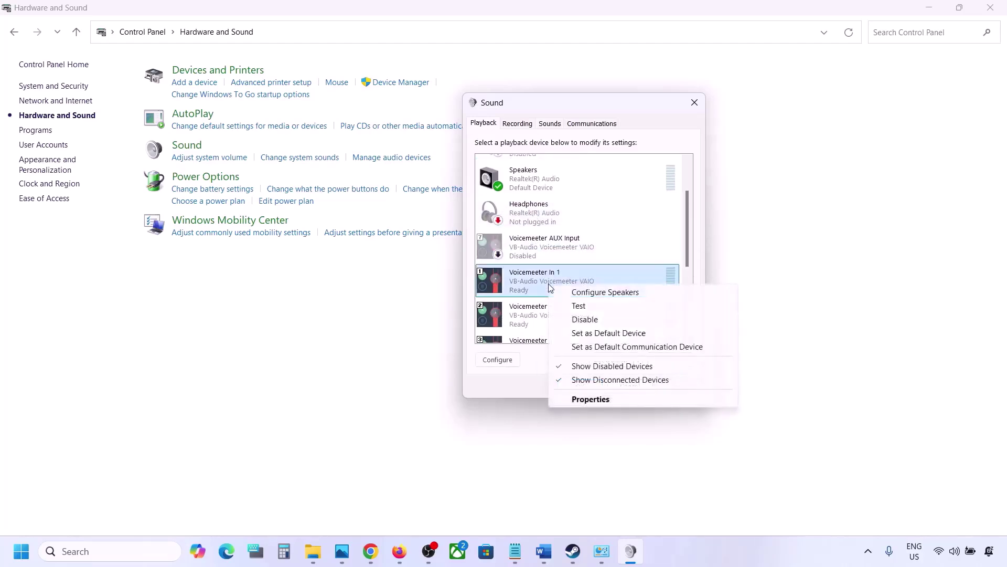
{"action": "left_click", "coordinate": [585, 320]}
Disable the Voicemeeter In 2 and Voicemeeter In 3 playback devices.
{"action": "scroll", "coordinate": [590, 322], "scroll_direction": "down", "scroll_amount": 1}
{"action": "left_click", "coordinate": [553, 285]}
{"action": "right_click", "coordinate": [552, 286]}
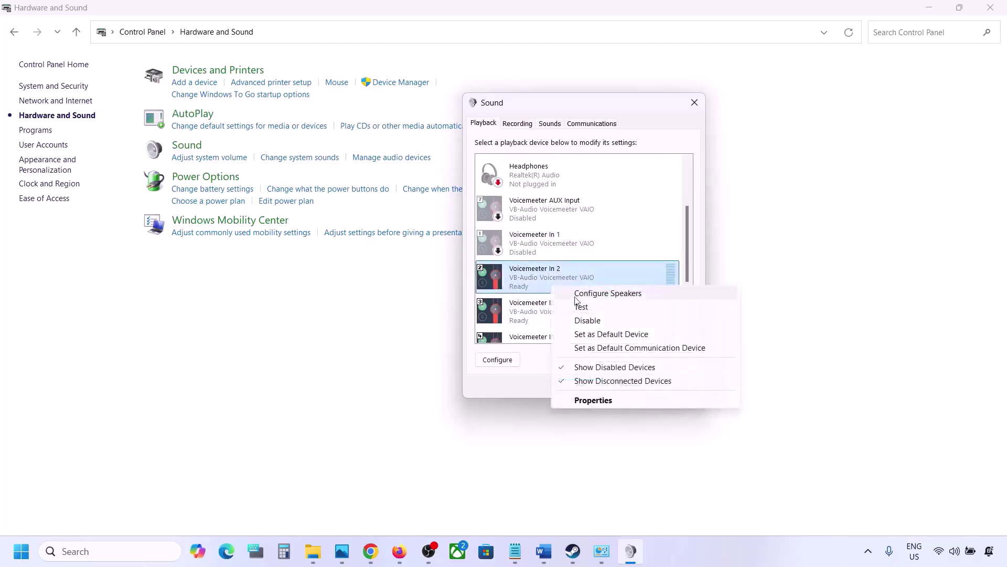
{"action": "left_click", "coordinate": [589, 320]}
{"action": "right_click", "coordinate": [549, 321]}
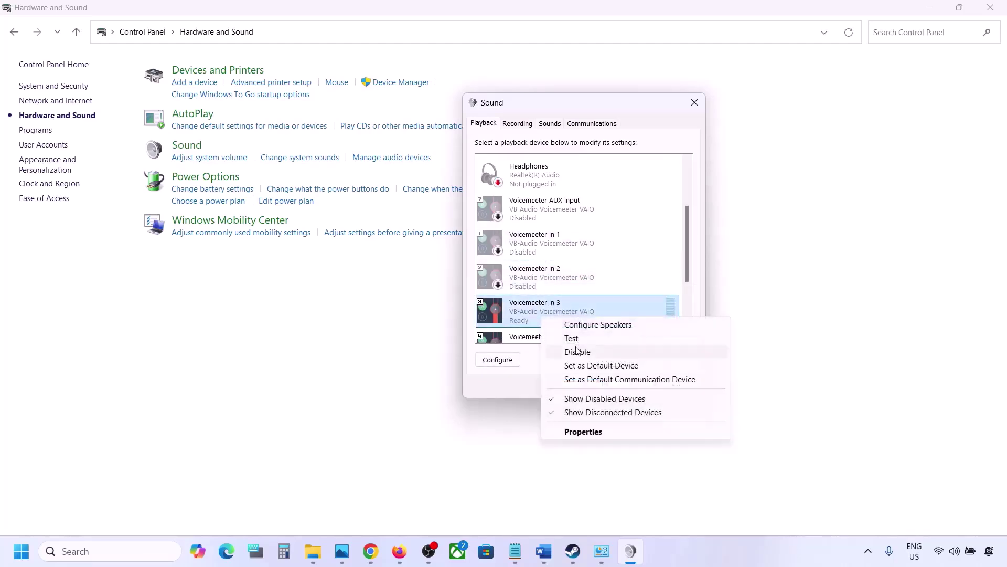
{"action": "left_click", "coordinate": [579, 350]}
Disable the Voicemeeter Input and Voicemeeter In 5 playback devices.
{"action": "scroll", "coordinate": [564, 310], "scroll_direction": "down", "scroll_amount": 3}
{"action": "left_click", "coordinate": [539, 292]}
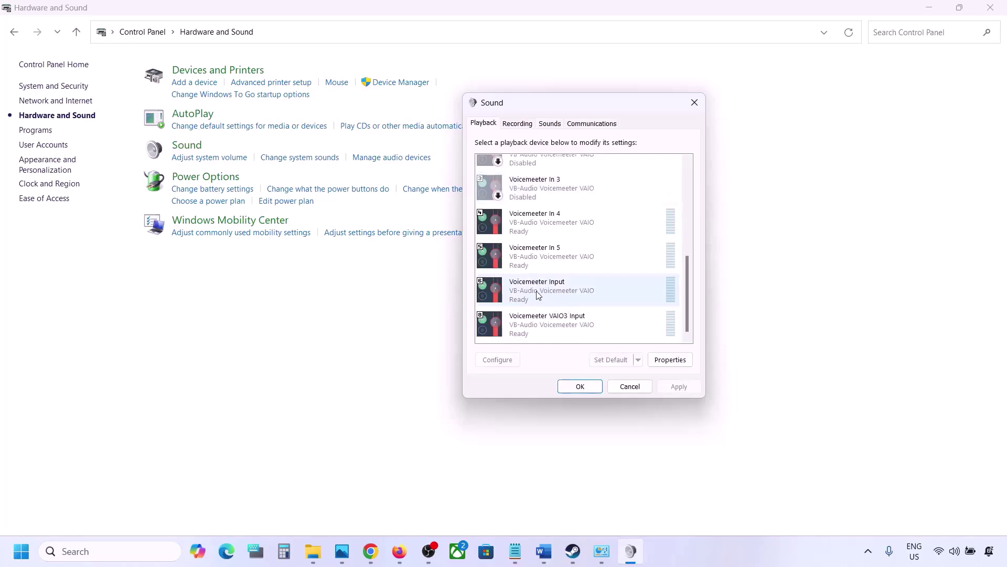
{"action": "right_click", "coordinate": [537, 292]}
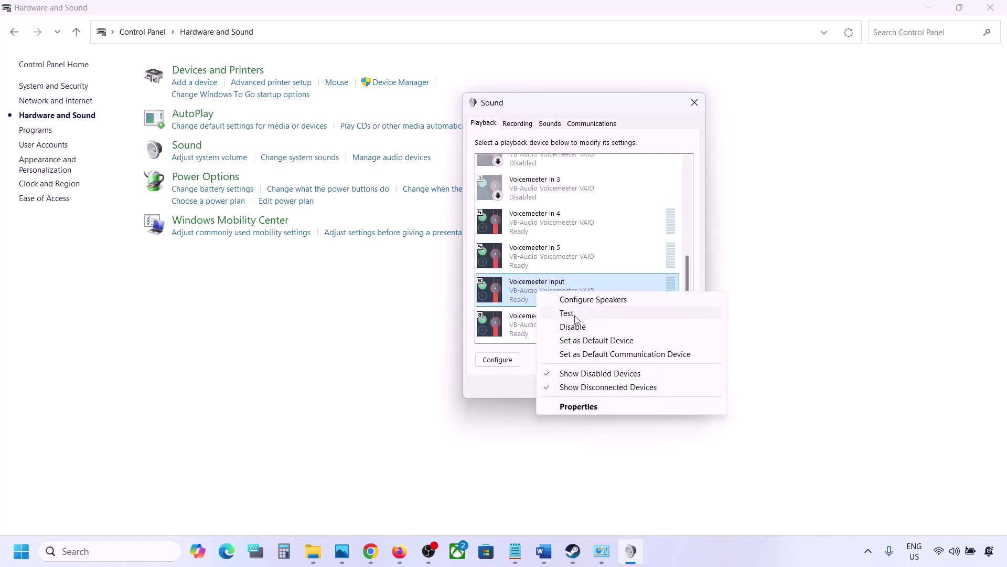
{"action": "left_click", "coordinate": [577, 328]}
{"action": "left_click", "coordinate": [527, 260]}
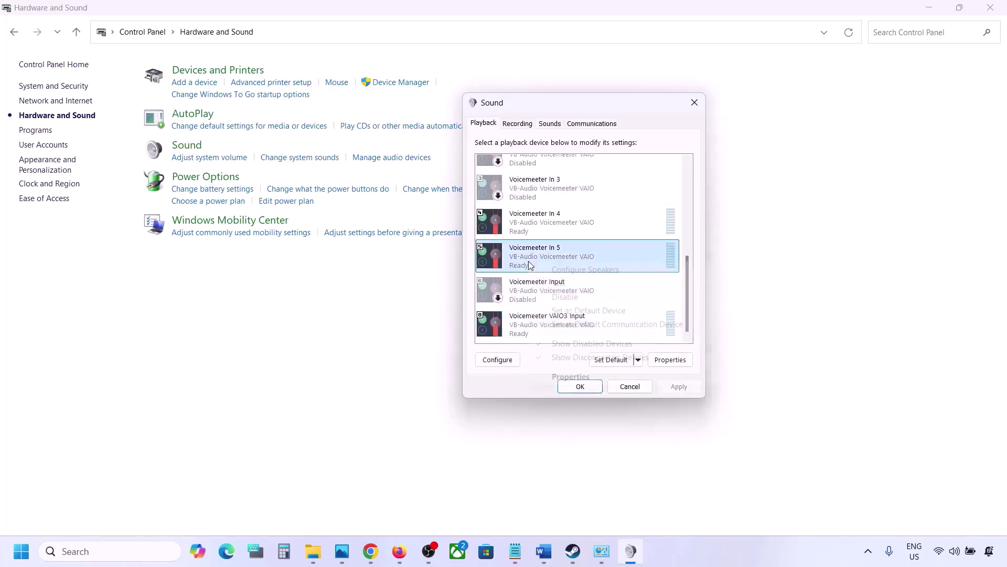
{"action": "right_click", "coordinate": [528, 261]}
{"action": "left_click", "coordinate": [564, 297]}
Disable the Voicemeeter In 4 and Voicemeeter VAIO3 Input playback devices.
{"action": "left_click", "coordinate": [536, 223]}
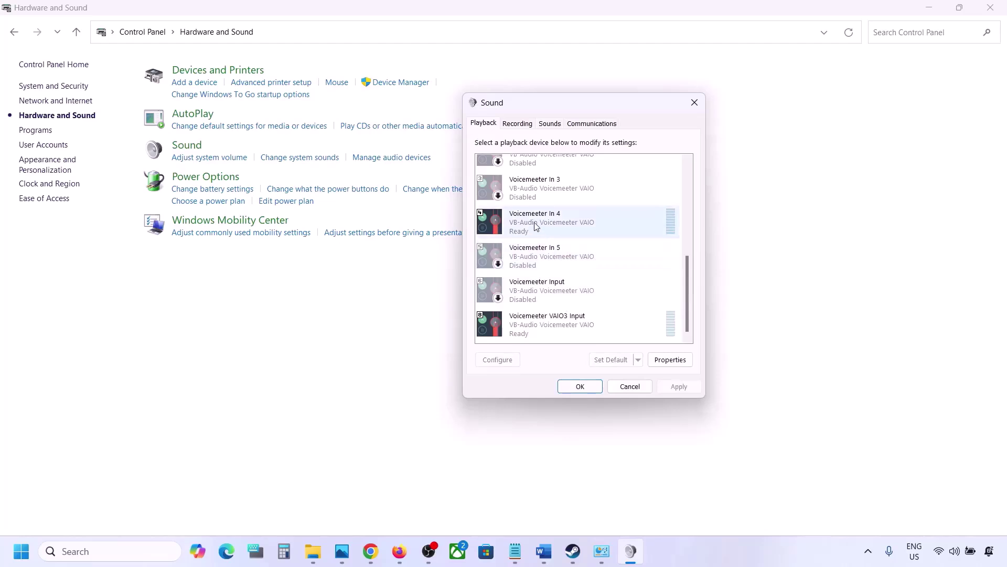
{"action": "right_click", "coordinate": [536, 223]}
{"action": "left_click", "coordinate": [563, 258]}
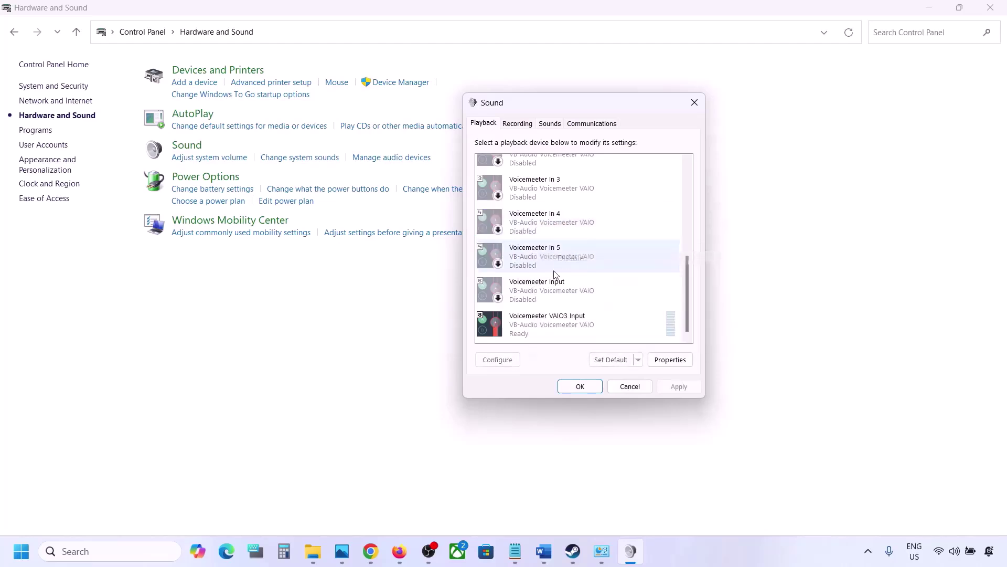
{"action": "left_click", "coordinate": [534, 320]}
{"action": "right_click", "coordinate": [533, 320]}
{"action": "left_click", "coordinate": [568, 354]}
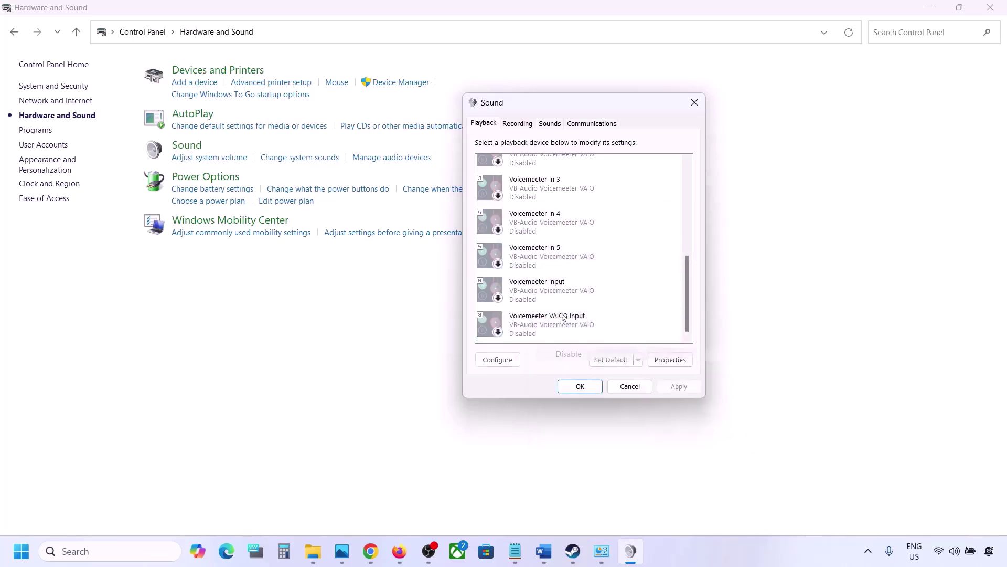
Check the options of the Speakers (Realtek(R) Audio) playback device and leave that device selected.
{"action": "scroll", "coordinate": [601, 220], "scroll_direction": "up", "scroll_amount": 5}
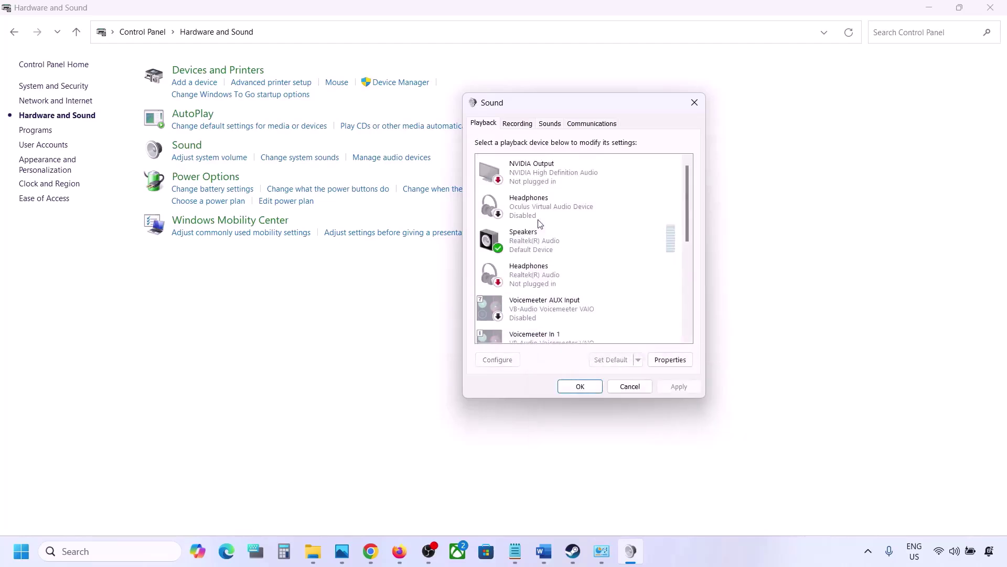
{"action": "right_click", "coordinate": [556, 242]}
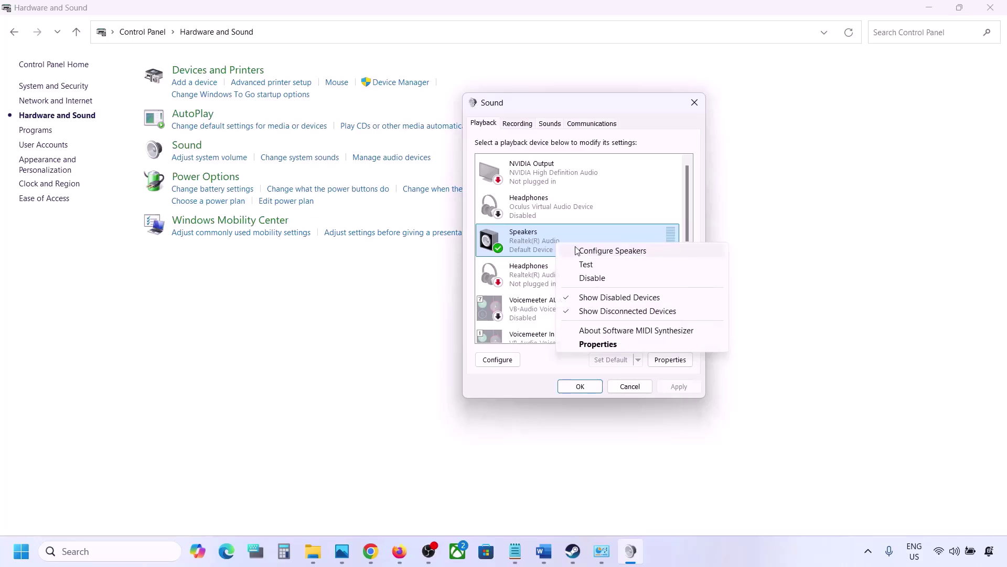
{"action": "left_click", "coordinate": [532, 254]}
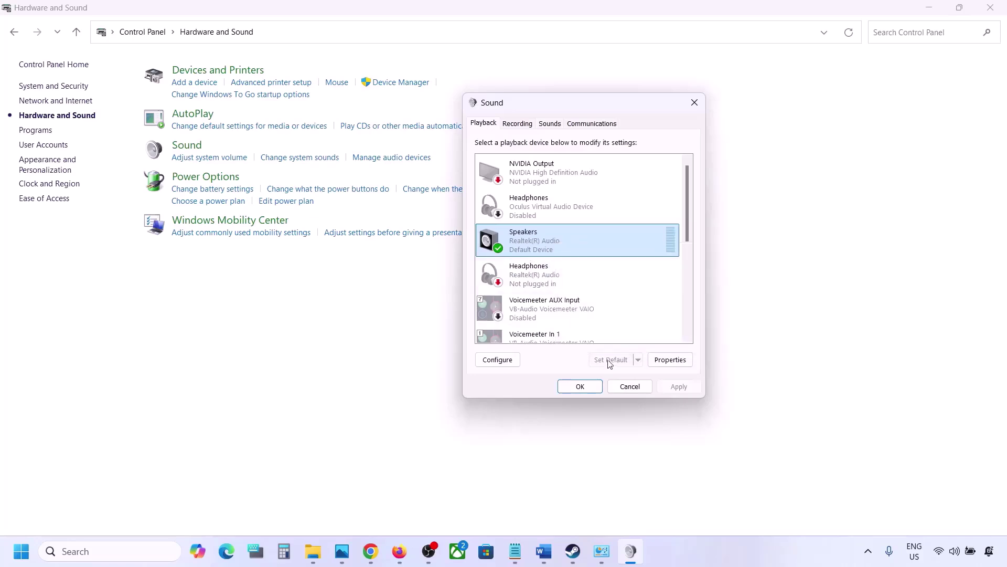
Look through the recording devices for Oculus and Voicemeeter entries, checking back against the playback devices.
{"action": "left_click", "coordinate": [521, 125]}
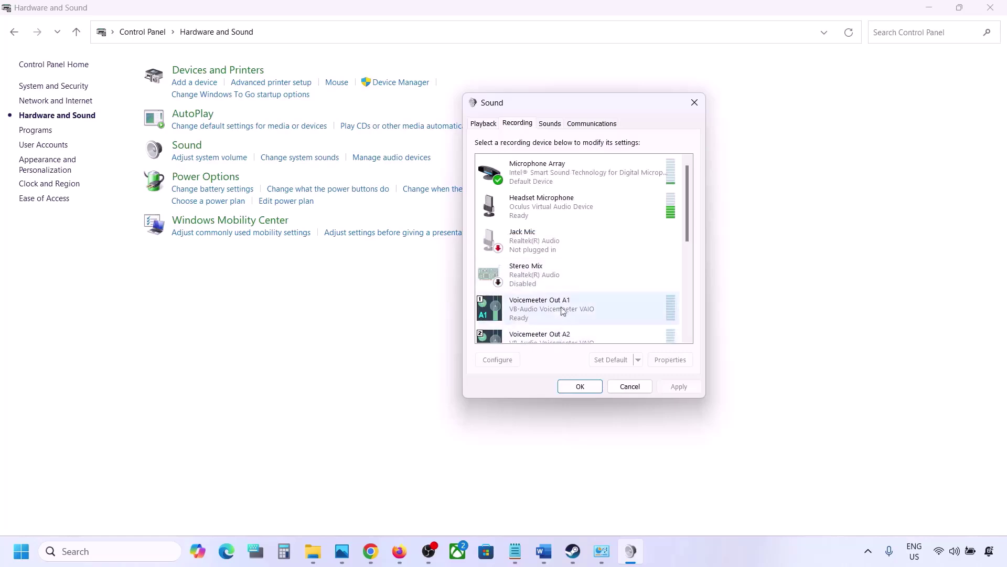
{"action": "scroll", "coordinate": [559, 269], "scroll_direction": "down", "scroll_amount": 5}
{"action": "scroll", "coordinate": [558, 268], "scroll_direction": "up", "scroll_amount": 3}
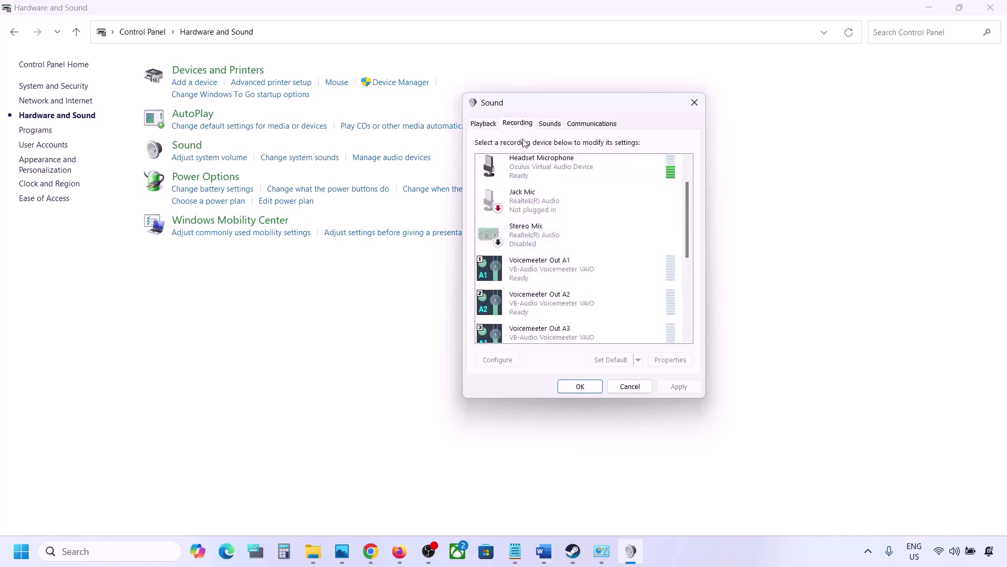
{"action": "left_click", "coordinate": [474, 125]}
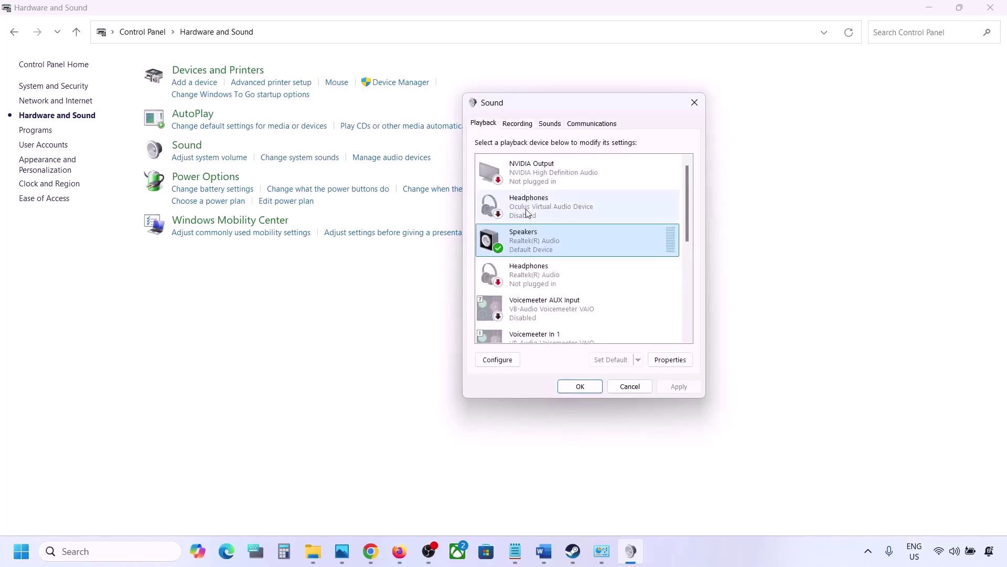
{"action": "left_click", "coordinate": [517, 124]}
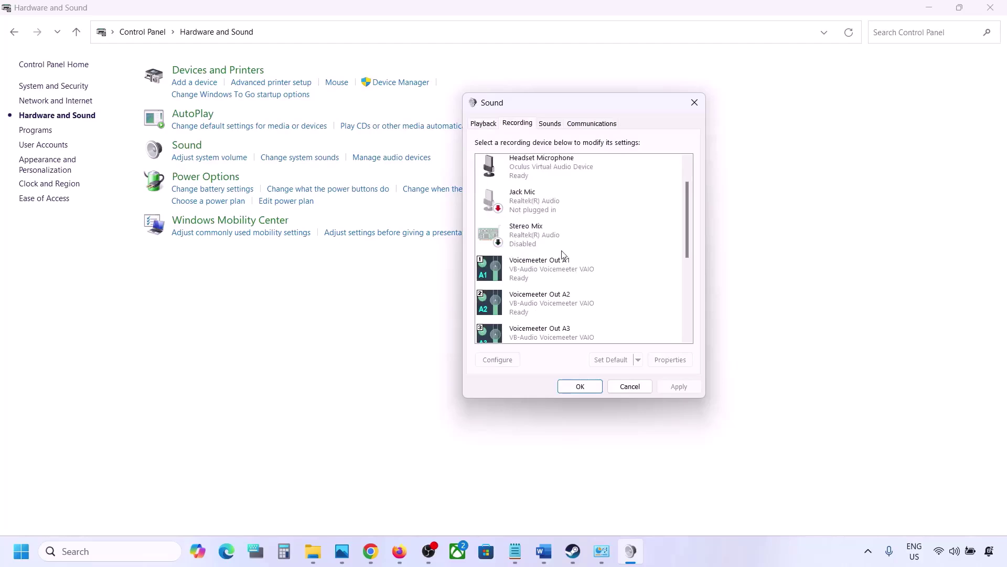
{"action": "scroll", "coordinate": [563, 255], "scroll_direction": "up", "scroll_amount": 1}
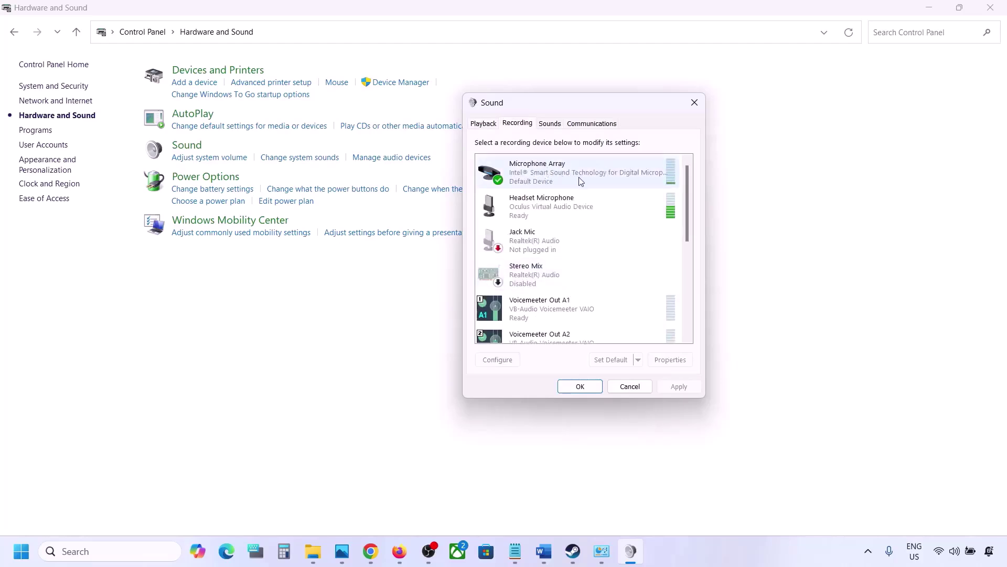
Disable the Headset Microphone (Oculus Virtual Audio Device) recording device and close the Sound dialog.
{"action": "left_click", "coordinate": [483, 127]}
{"action": "left_click", "coordinate": [518, 124]}
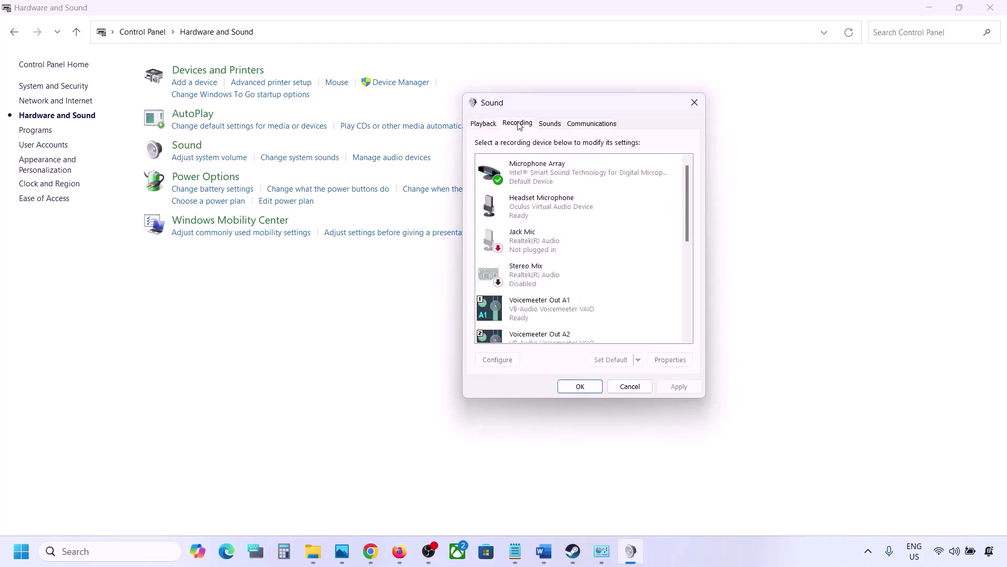
{"action": "left_click", "coordinate": [531, 209]}
{"action": "right_click", "coordinate": [531, 210]}
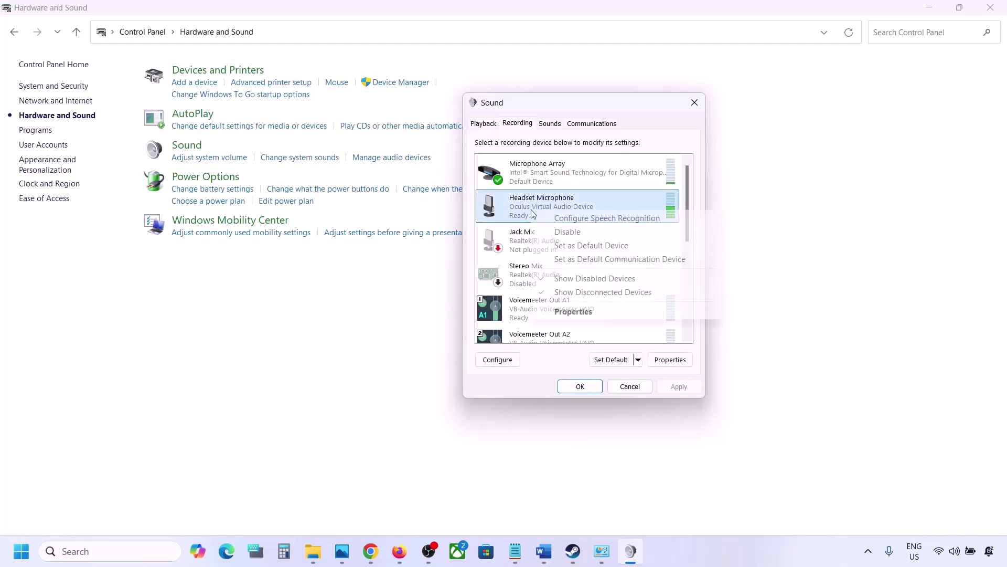
{"action": "left_click", "coordinate": [568, 232]}
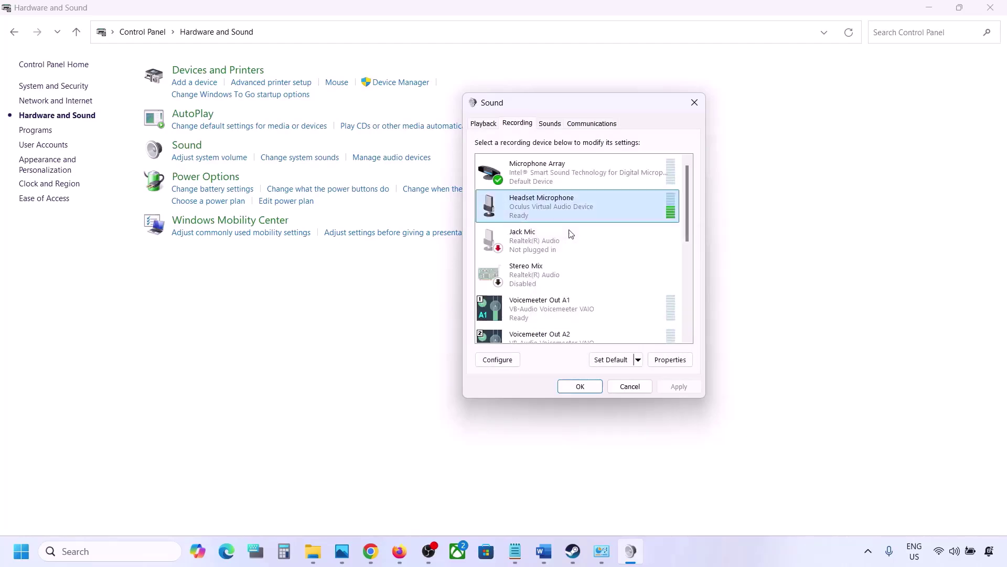
{"action": "left_click", "coordinate": [480, 125]}
{"action": "left_click", "coordinate": [695, 102]}
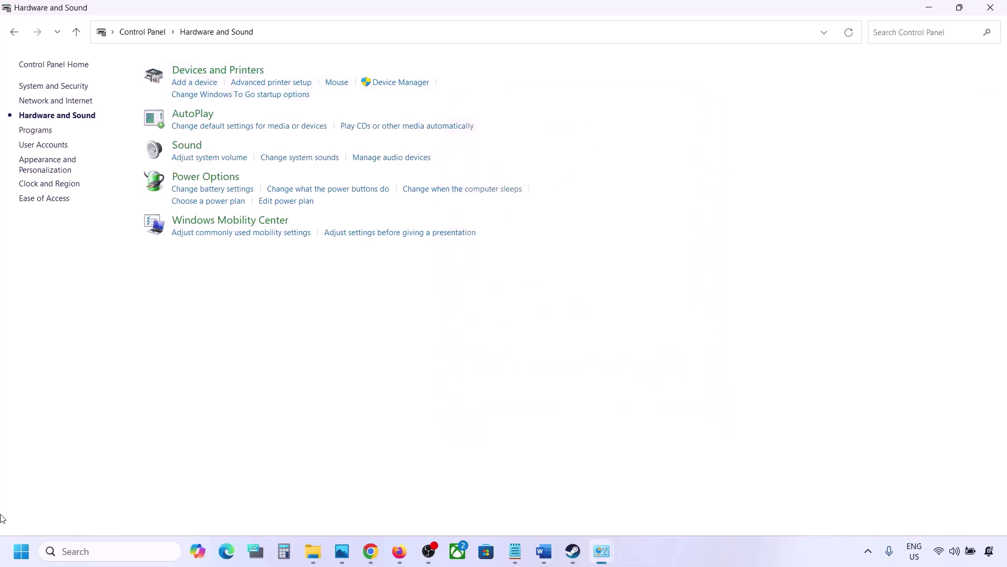
Open Device Manager and disable VB-Audio Voicemeeter VAIO under Sound, video and game controllers.
{"action": "right_click", "coordinate": [11, 564]}
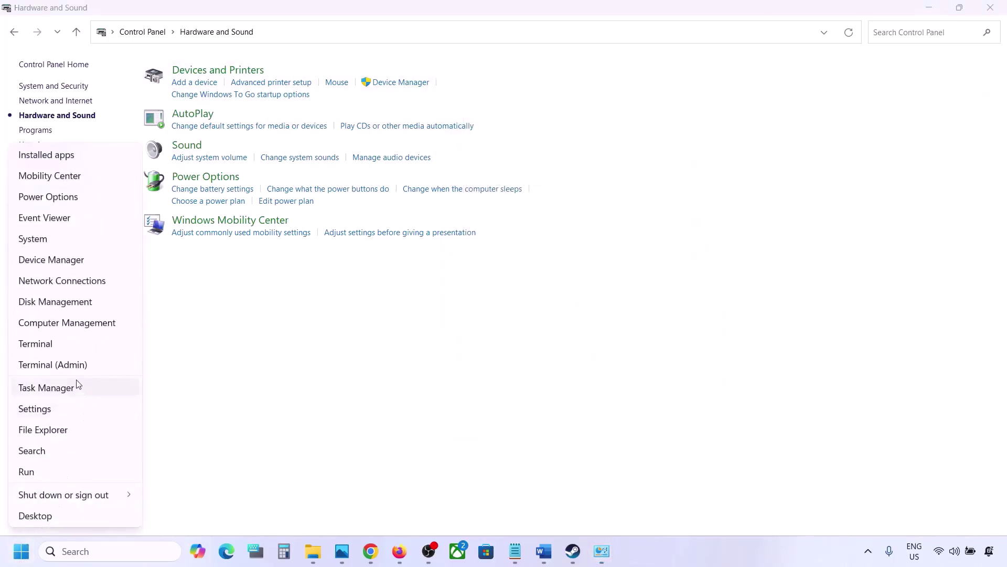
{"action": "left_click", "coordinate": [52, 261]}
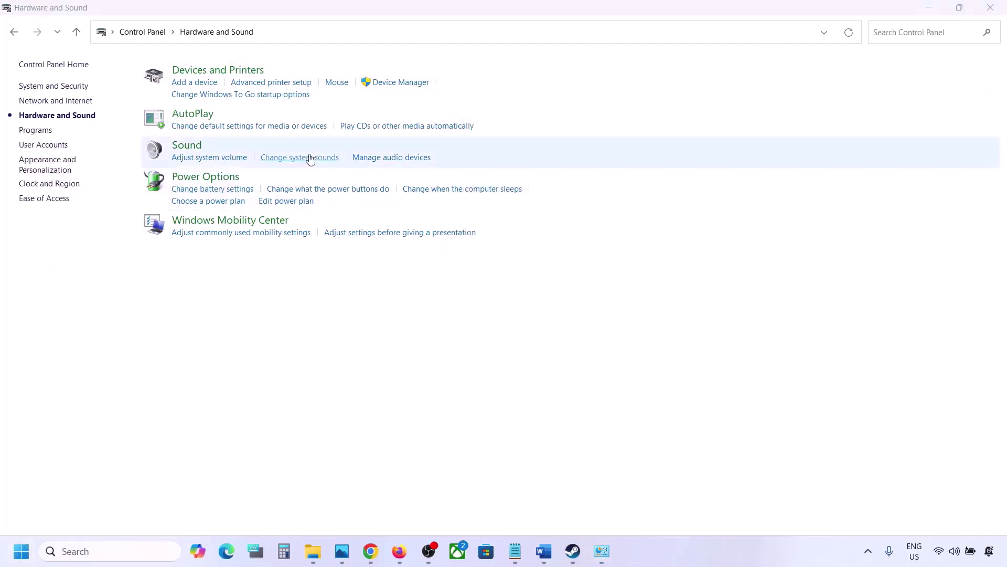
{"action": "scroll", "coordinate": [81, 330], "scroll_direction": "down", "scroll_amount": 1}
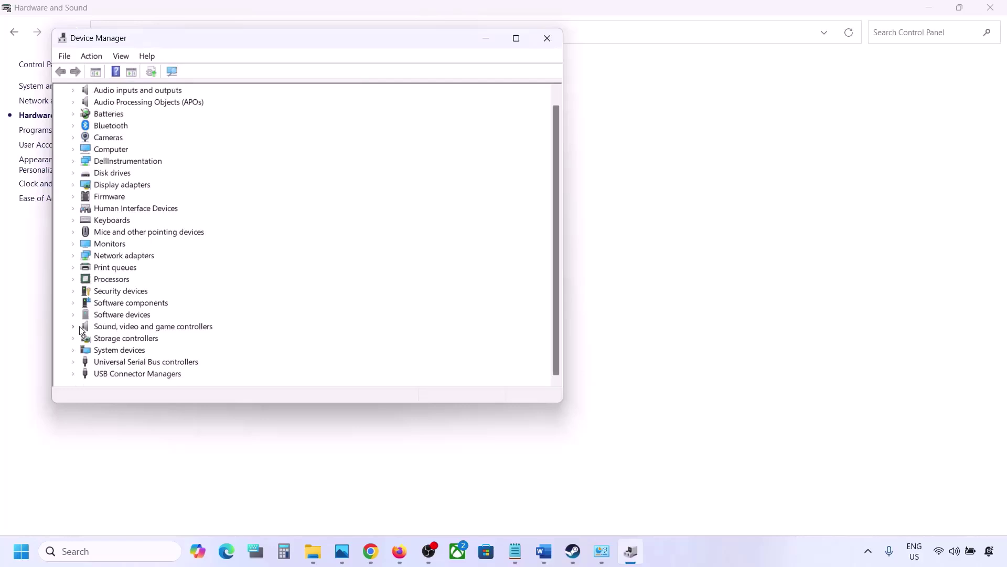
{"action": "left_click", "coordinate": [73, 327]}
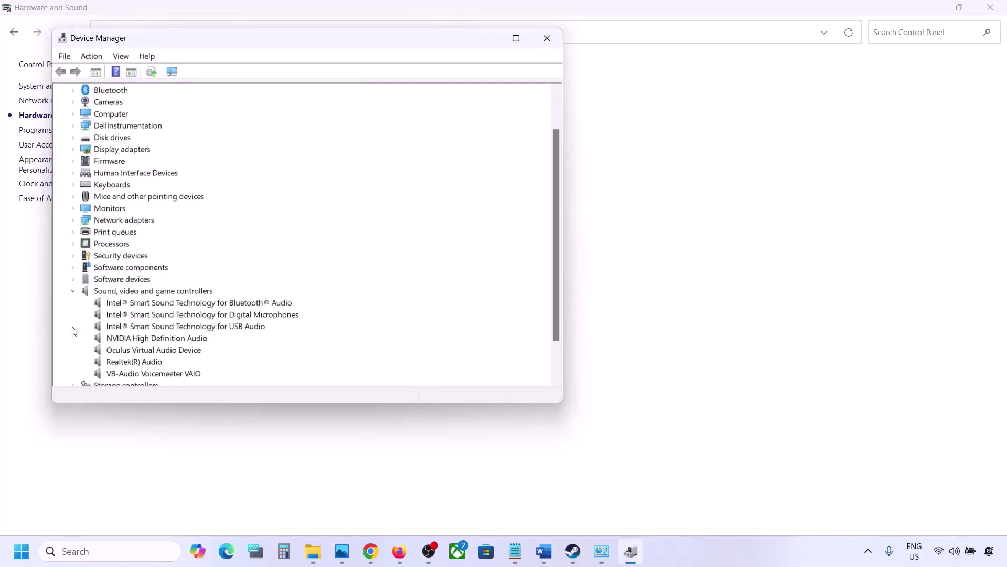
{"action": "scroll", "coordinate": [131, 316], "scroll_direction": "down", "scroll_amount": 2}
{"action": "left_click", "coordinate": [137, 316]}
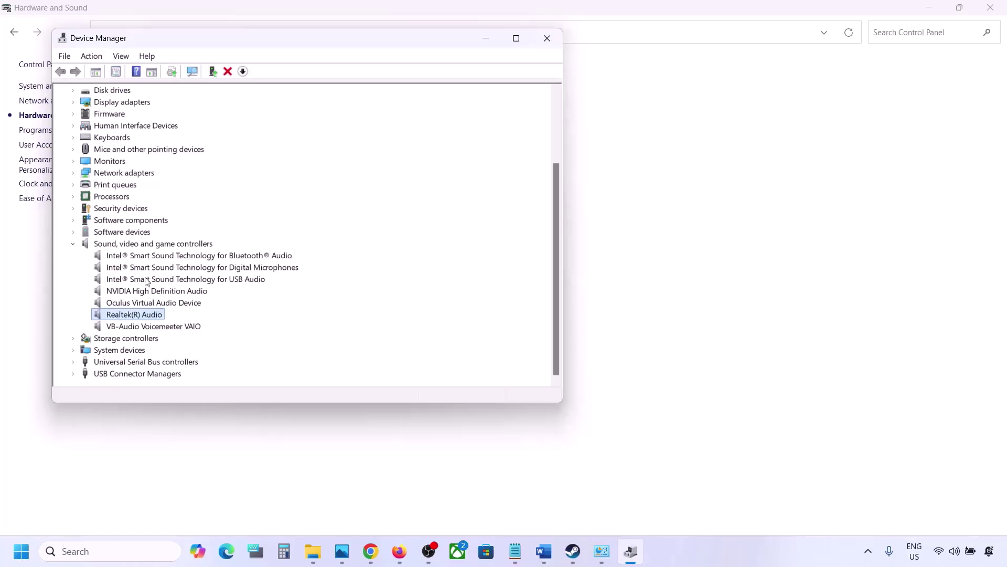
{"action": "right_click", "coordinate": [136, 327]}
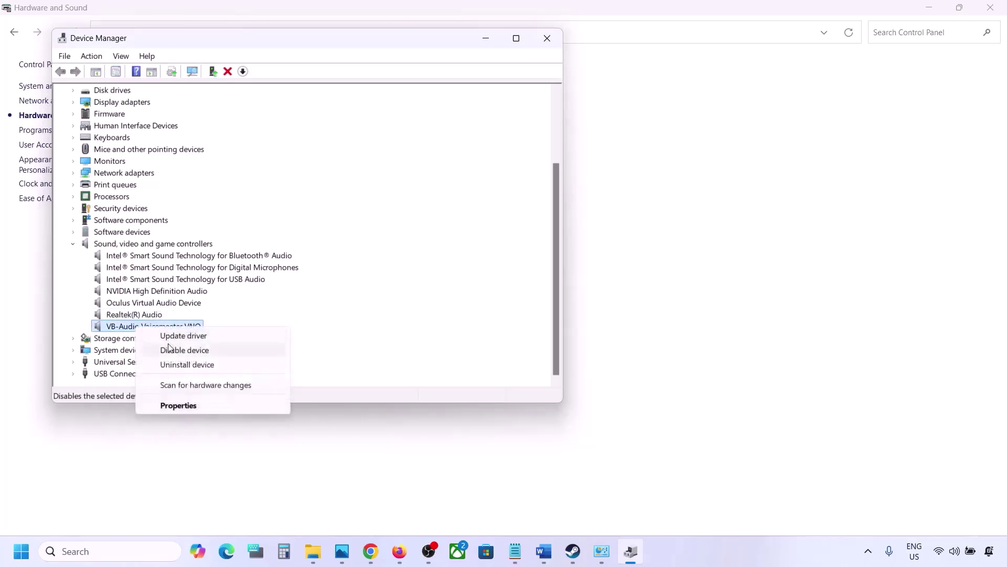
{"action": "left_click", "coordinate": [169, 350]}
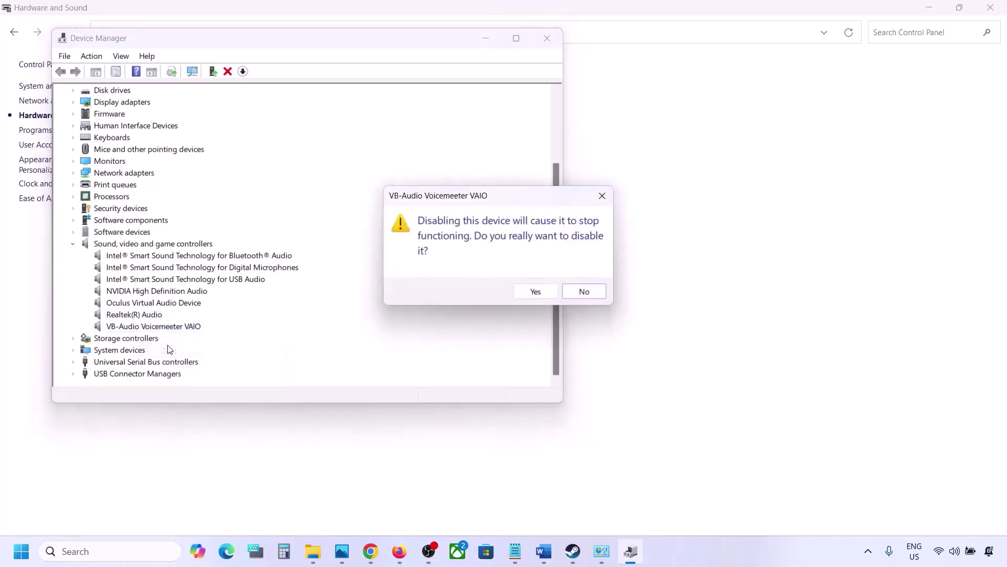
{"action": "left_click", "coordinate": [530, 291]}
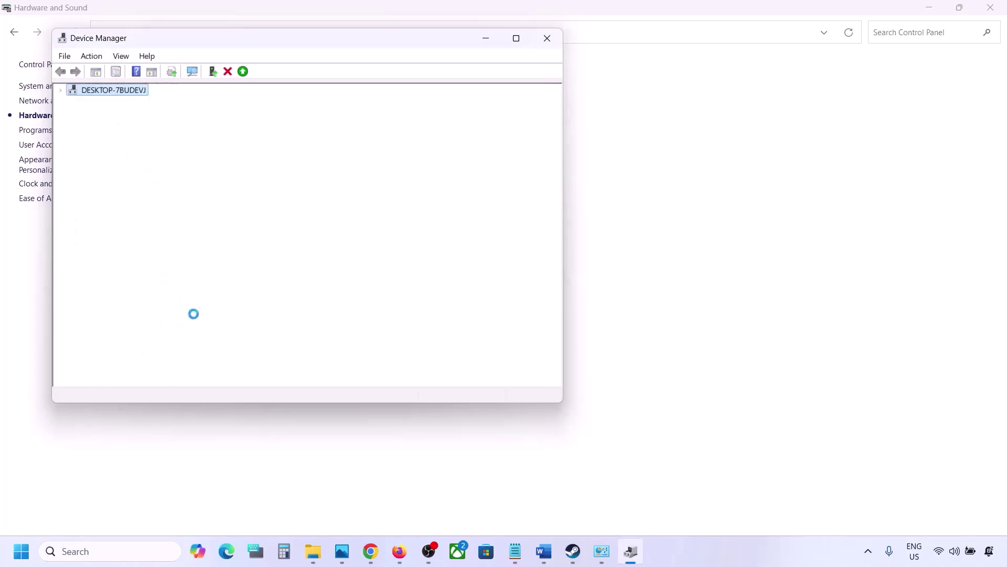
Disable the Oculus Virtual Audio Device and NVIDIA High Definition Audio controllers.
{"action": "scroll", "coordinate": [168, 339], "scroll_direction": "down", "scroll_amount": 1}
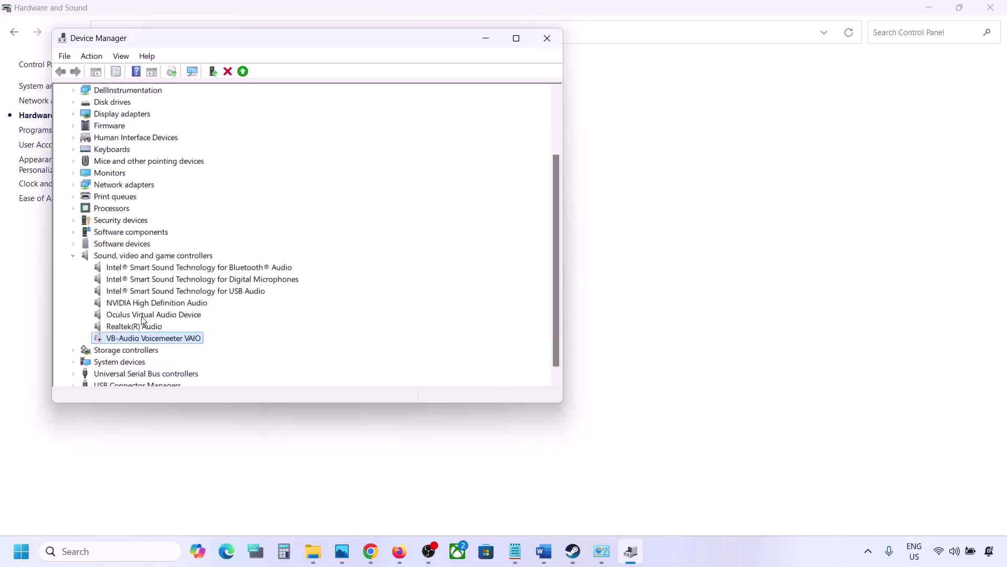
{"action": "right_click", "coordinate": [140, 314]}
{"action": "left_click", "coordinate": [181, 340]}
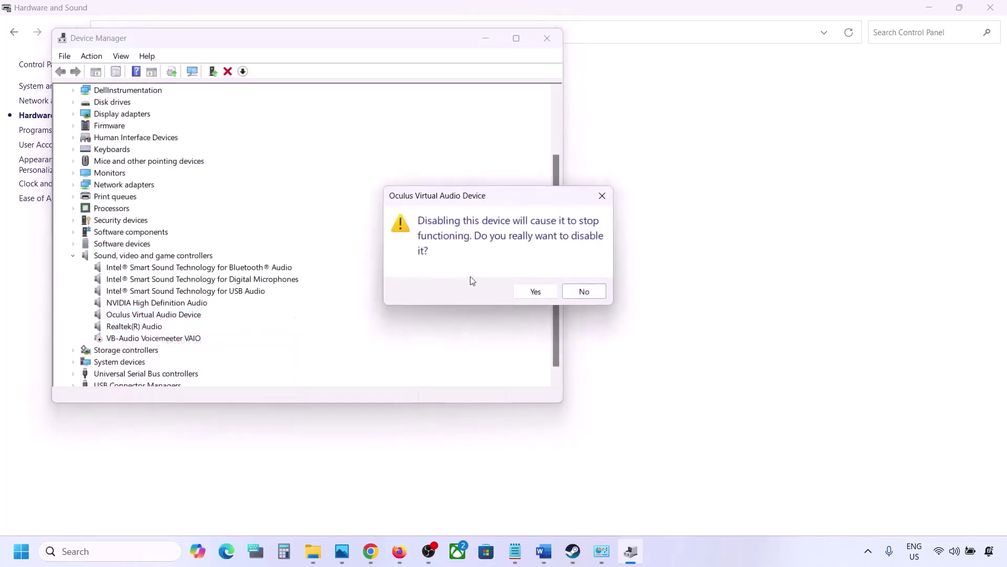
{"action": "left_click", "coordinate": [525, 292]}
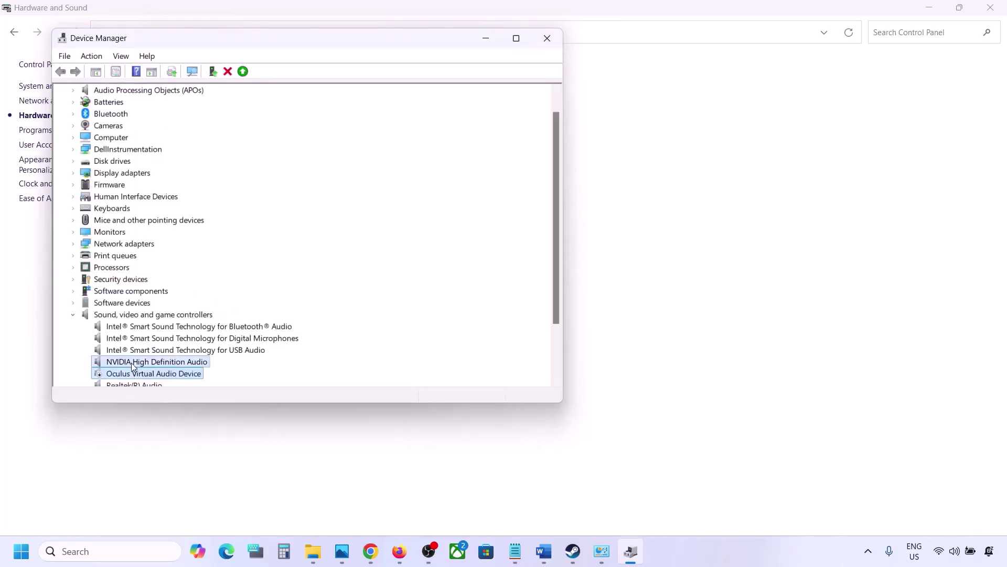
{"action": "right_click", "coordinate": [135, 362]}
{"action": "left_click", "coordinate": [174, 386]}
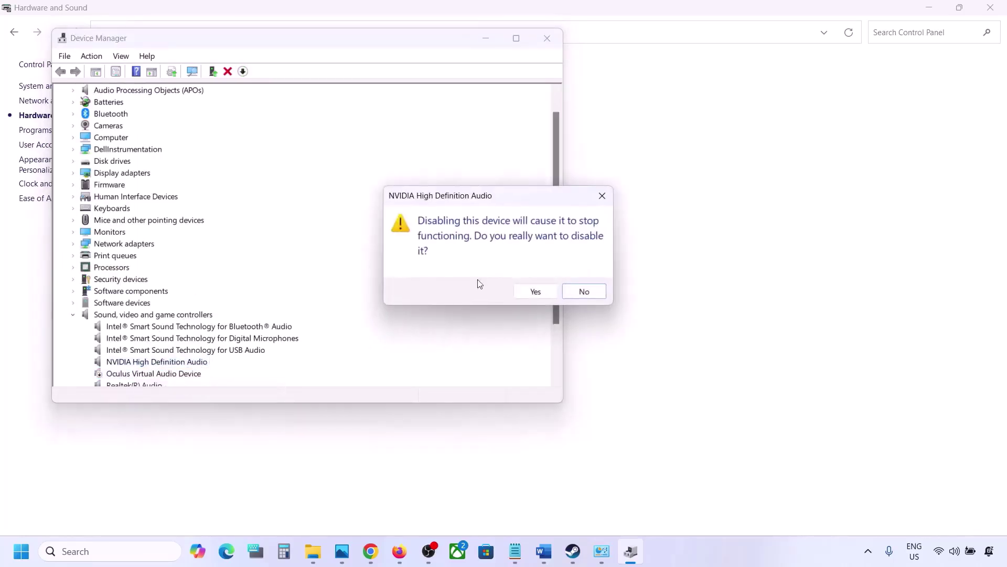
{"action": "left_click", "coordinate": [522, 289]}
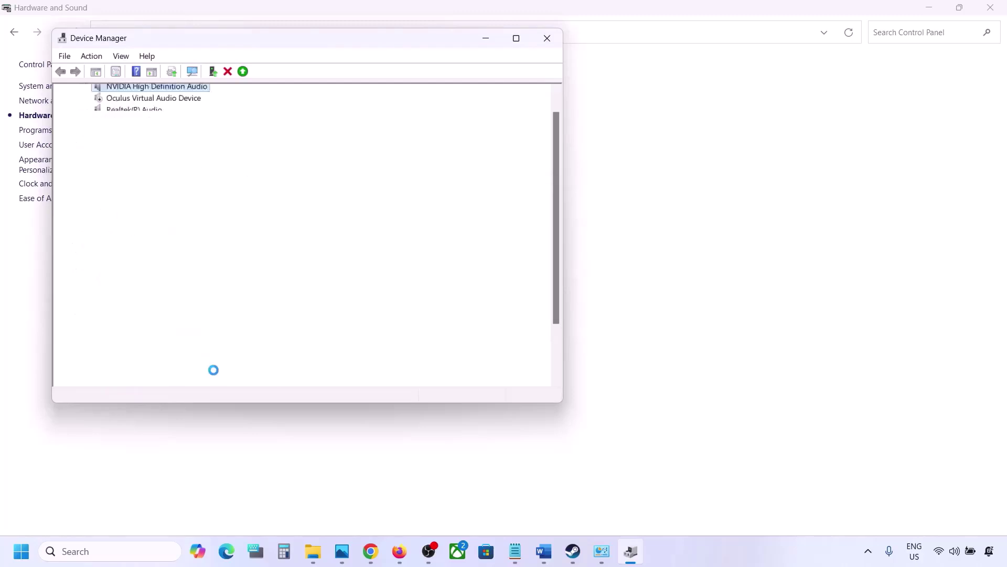
Disable the Intel Smart Sound Technology for Bluetooth Audio device.
{"action": "scroll", "coordinate": [214, 373], "scroll_direction": "down", "scroll_amount": 2}
{"action": "right_click", "coordinate": [166, 267]}
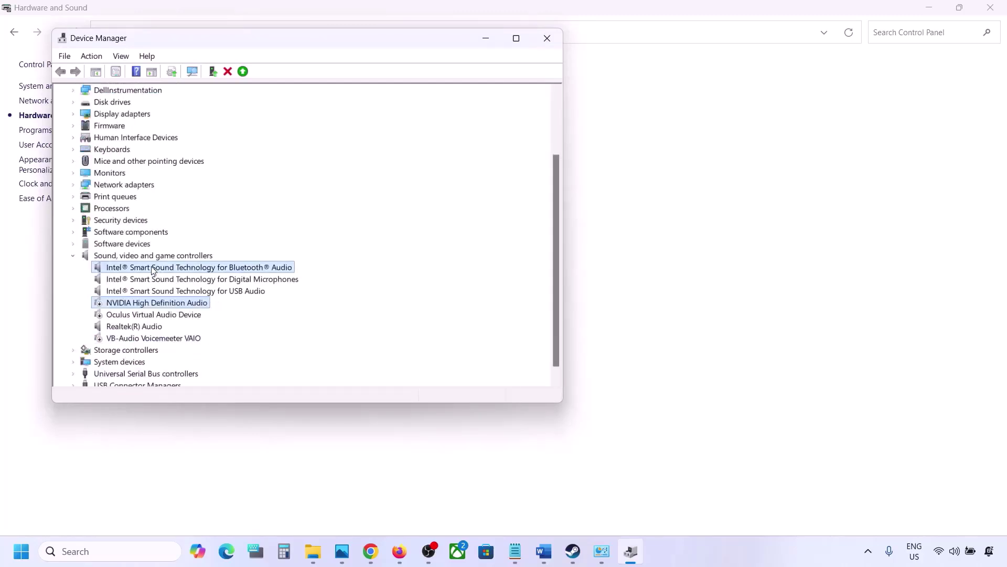
{"action": "left_click", "coordinate": [195, 291]}
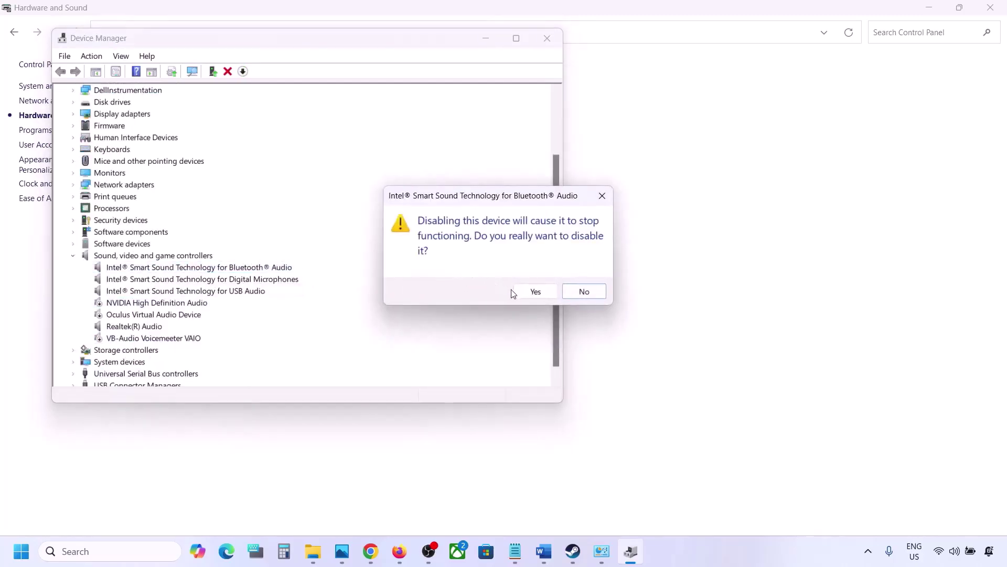
{"action": "left_click", "coordinate": [531, 288]}
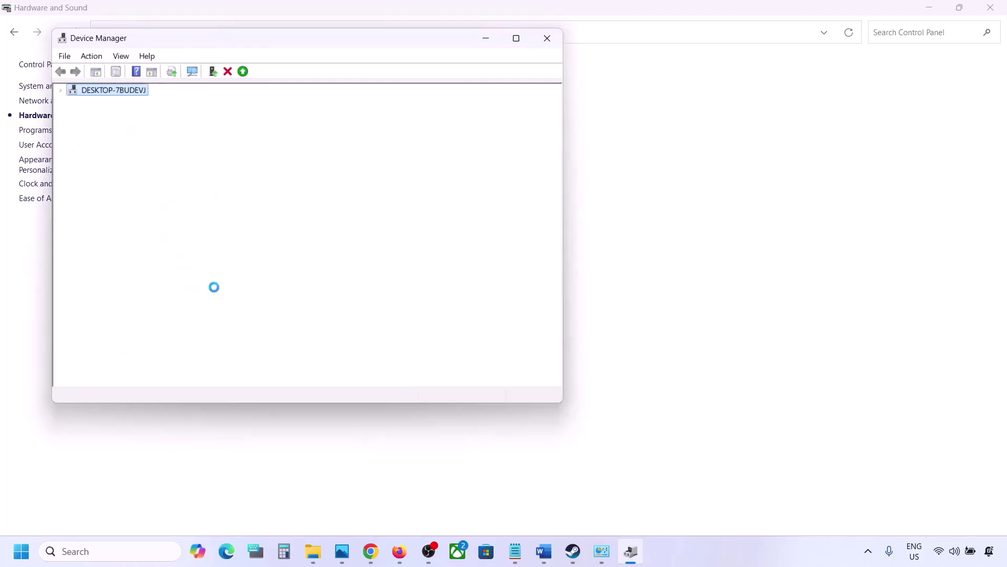
Disable the Intel Smart Sound Technology for Digital Microphones device and decline restarting the computer.
{"action": "scroll", "coordinate": [217, 290], "scroll_direction": "down", "scroll_amount": 2}
{"action": "right_click", "coordinate": [171, 294]}
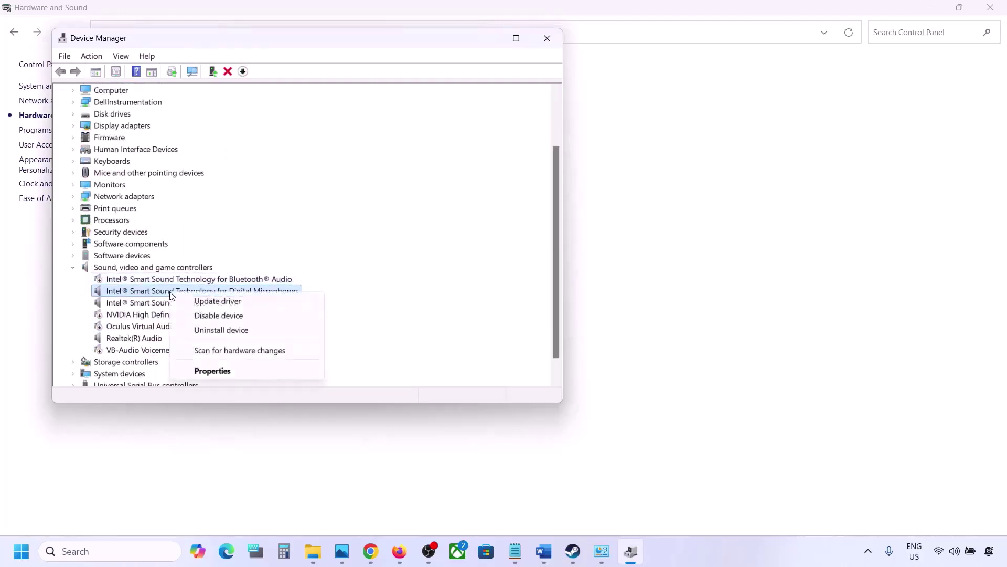
{"action": "left_click", "coordinate": [212, 314]}
{"action": "left_click", "coordinate": [529, 288]}
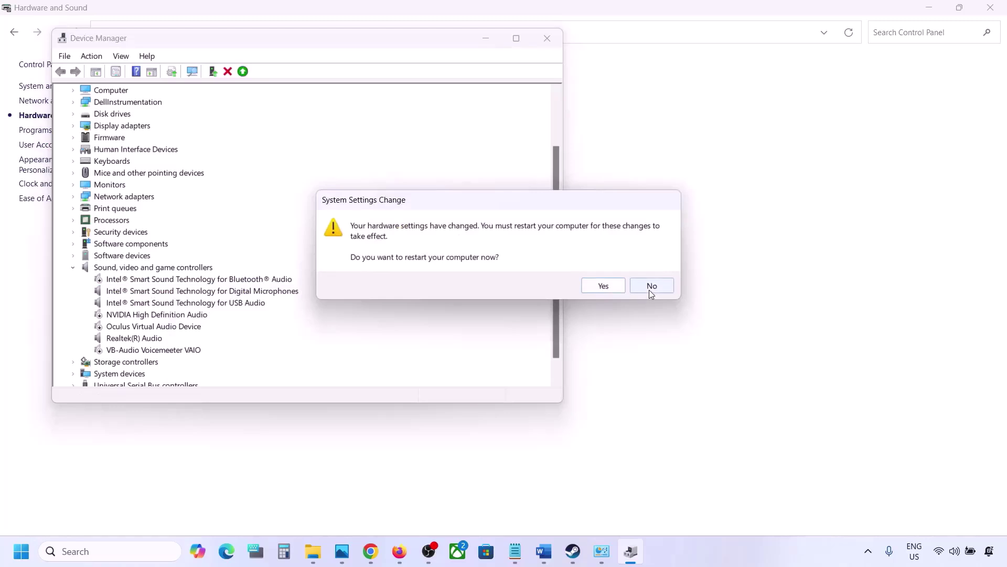
{"action": "left_click", "coordinate": [649, 289]}
Disable the Intel Smart Sound Technology for USB Audio device.
{"action": "scroll", "coordinate": [220, 327], "scroll_direction": "down", "scroll_amount": 1}
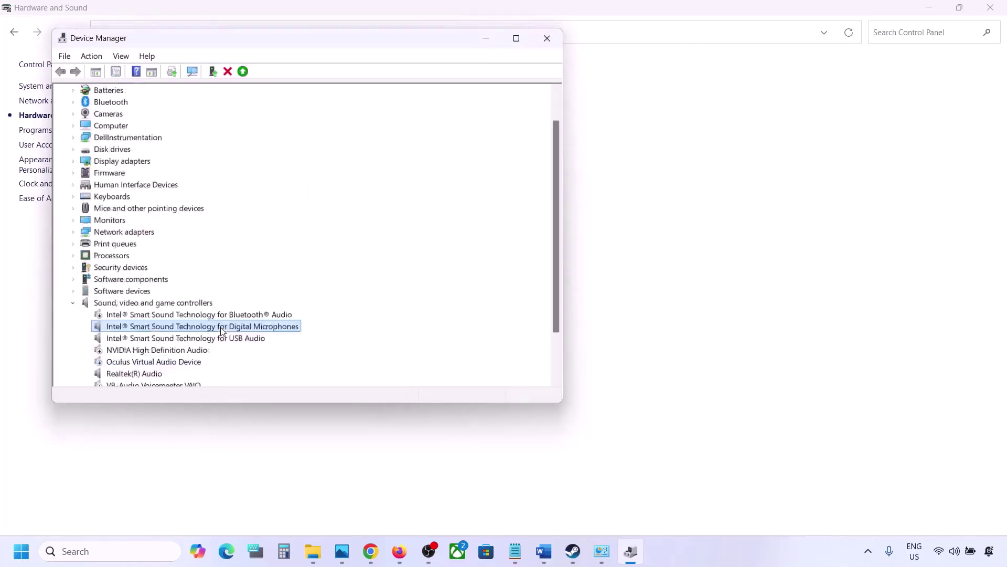
{"action": "scroll", "coordinate": [220, 326], "scroll_direction": "down", "scroll_amount": 1}
{"action": "right_click", "coordinate": [145, 305]}
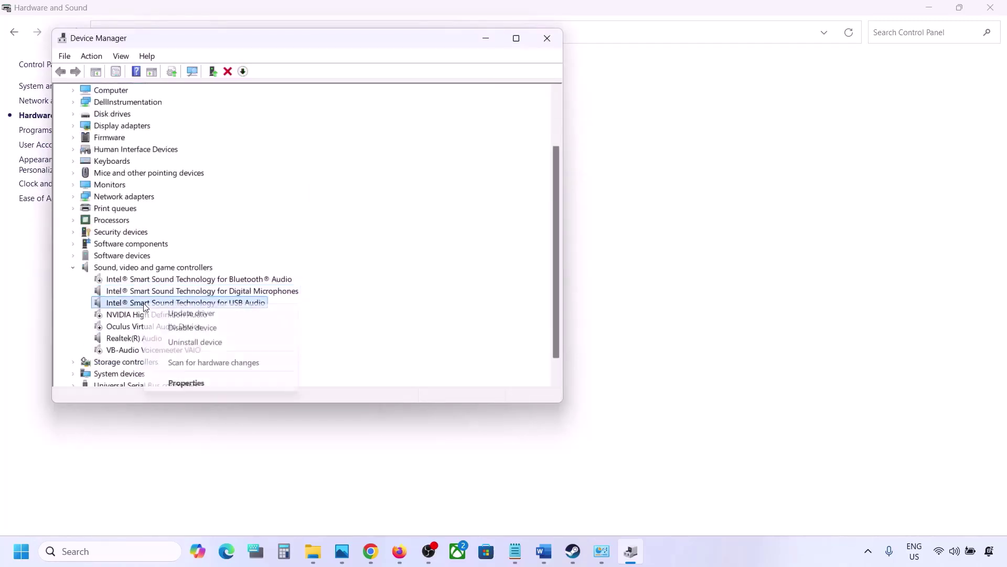
{"action": "left_click", "coordinate": [181, 326]}
{"action": "left_click", "coordinate": [535, 290]}
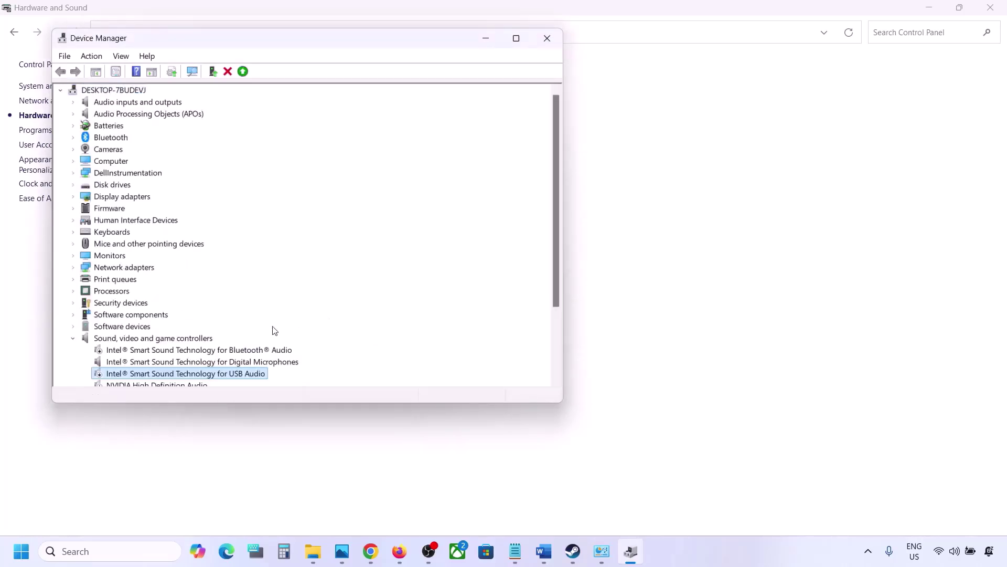
Check the options available for the Realtek(R) Audio device without changing it, and close Device Manager.
{"action": "scroll", "coordinate": [275, 331], "scroll_direction": "down", "scroll_amount": 3}
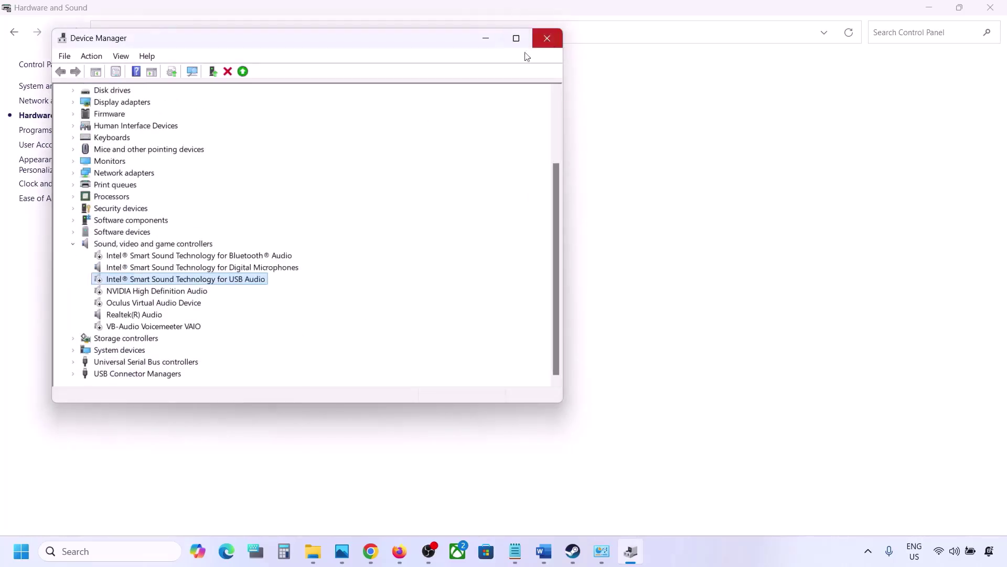
{"action": "left_click", "coordinate": [131, 315]}
{"action": "right_click", "coordinate": [132, 315]}
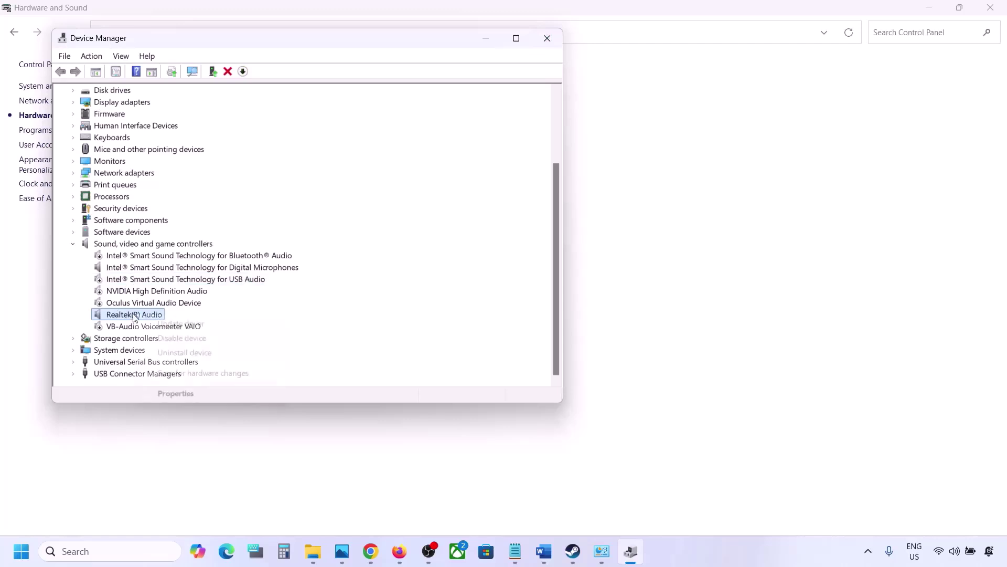
{"action": "left_click", "coordinate": [203, 304]}
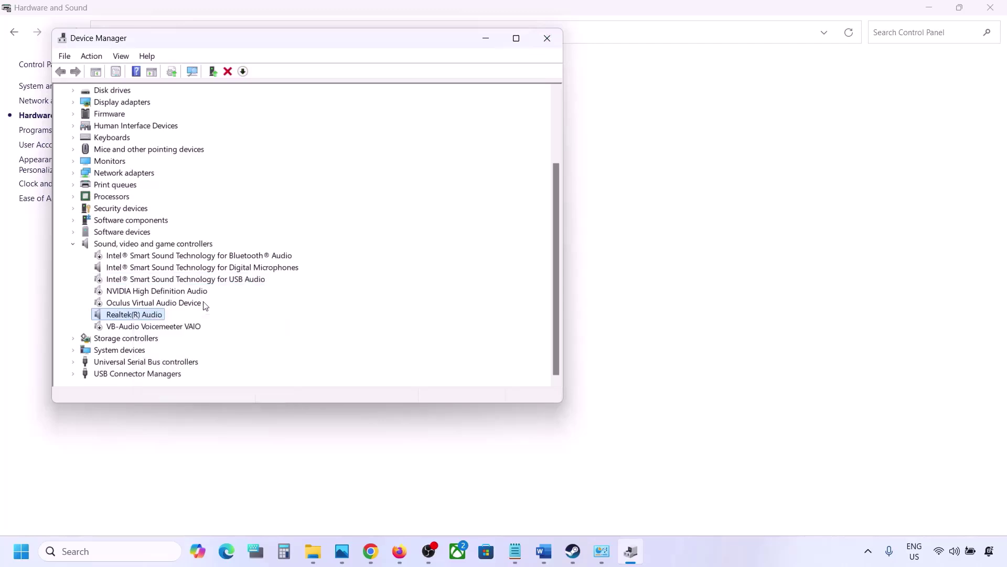
{"action": "left_click", "coordinate": [547, 38]}
Switch to the Word document and copy the shell command listed under Step 8, Uncheck Handsfree Telephony.
{"action": "left_click", "coordinate": [544, 550]}
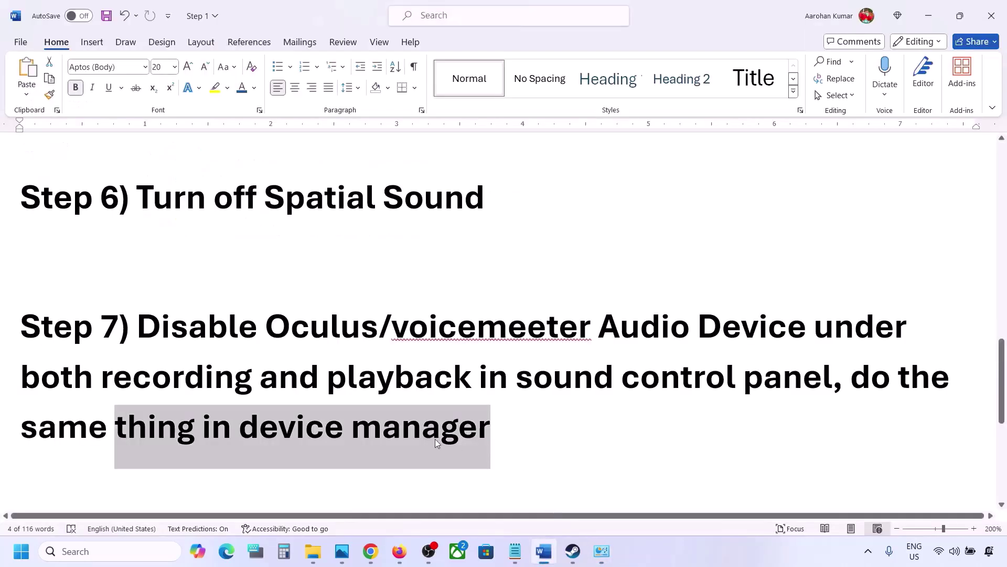
{"action": "scroll", "coordinate": [434, 444], "scroll_direction": "down", "scroll_amount": 4}
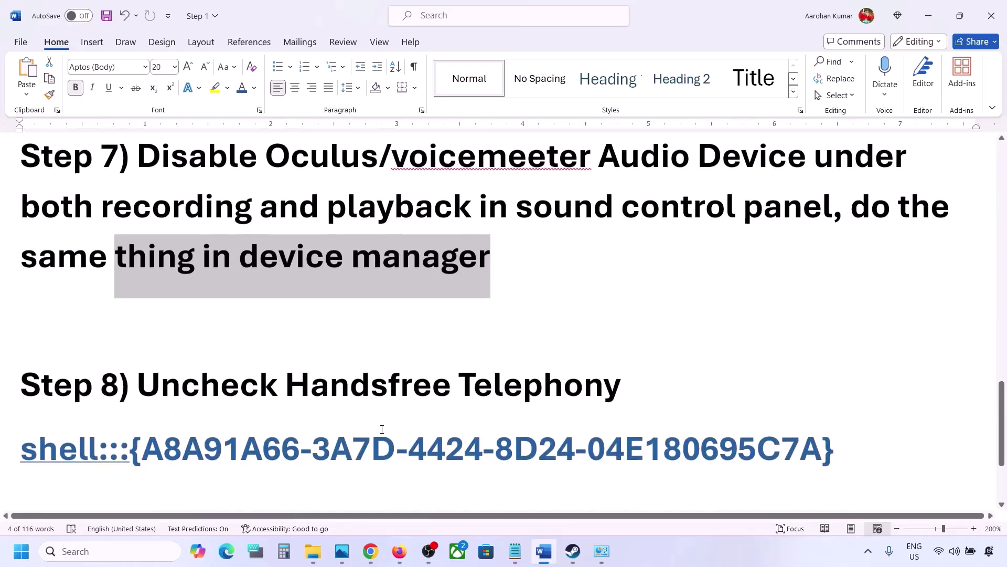
{"action": "left_click_drag", "start_coordinate": [139, 350], "coordinate": [622, 348]}
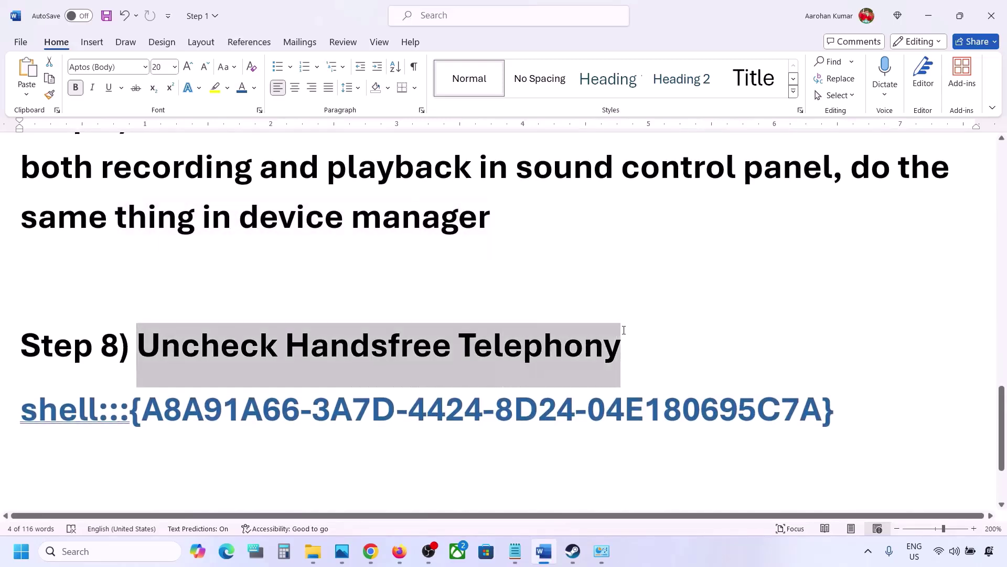
{"action": "left_click_drag", "start_coordinate": [862, 409], "coordinate": [46, 407]}
{"action": "right_click", "coordinate": [46, 406]}
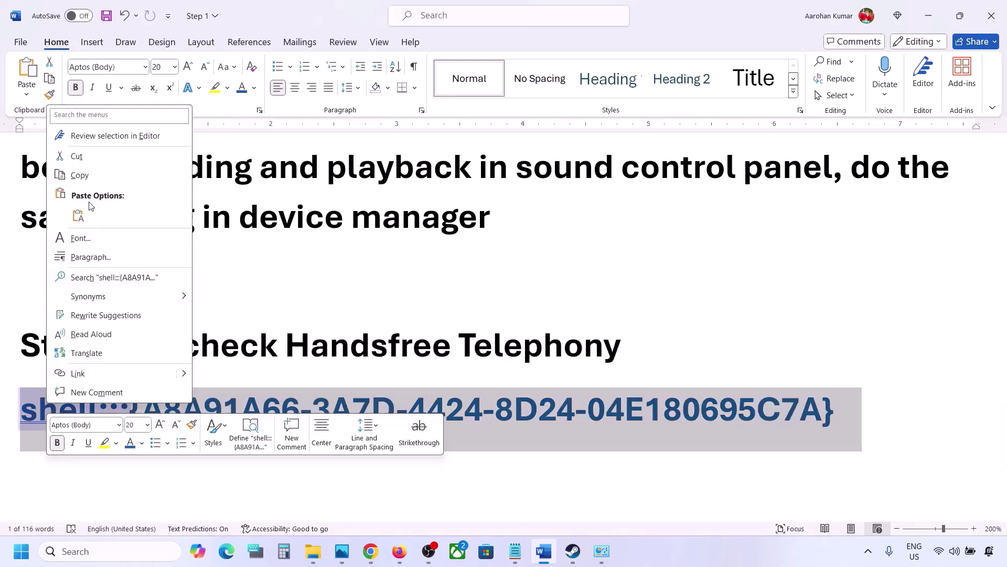
{"action": "left_click", "coordinate": [79, 173]}
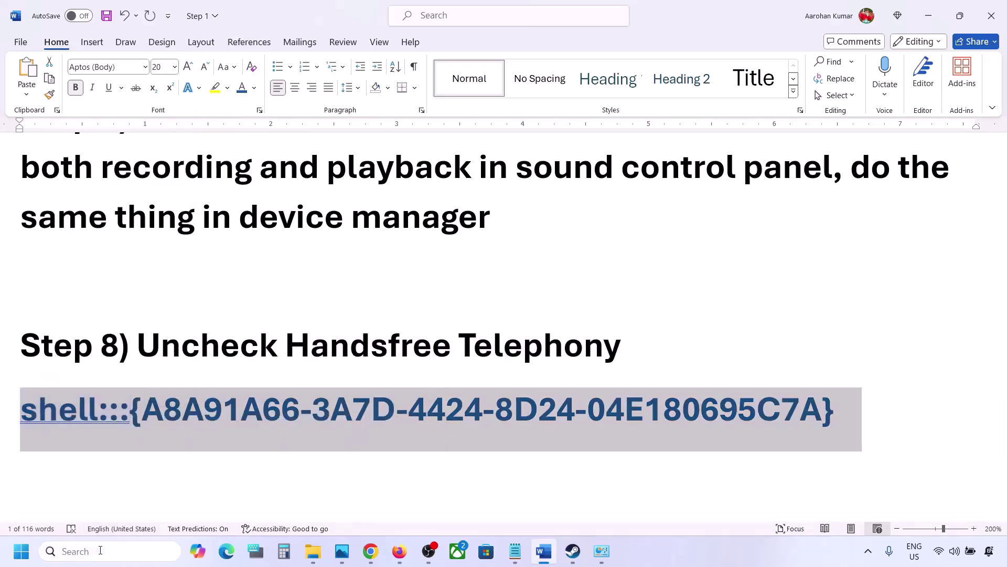
Run the copied command shell:::{A8A91A66-3A7D-4424-8D24-04E180695C7A} to open Devices and Printers.
{"action": "left_click", "coordinate": [99, 550]}
{"action": "type", "text": "run"}
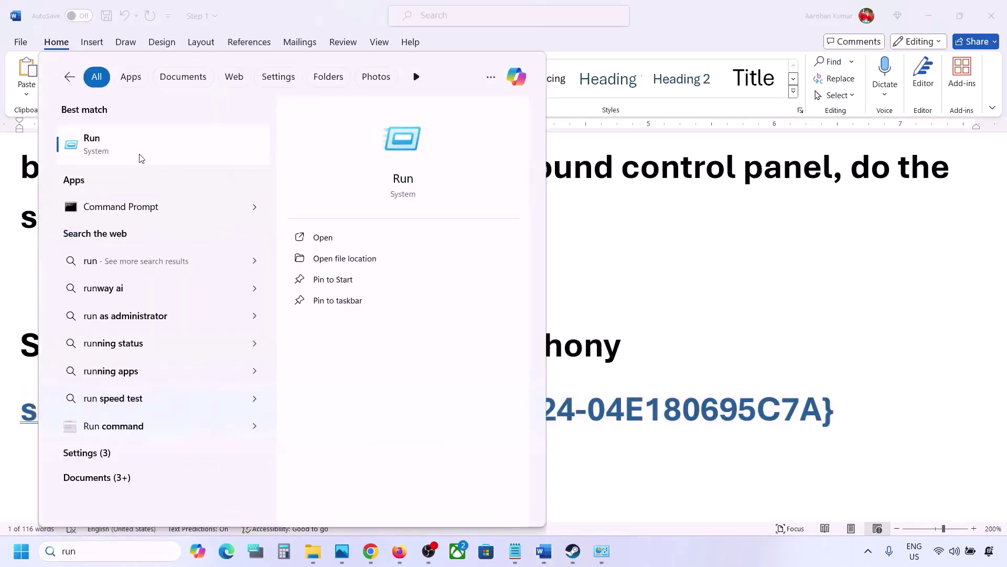
{"action": "left_click", "coordinate": [139, 153]}
{"action": "type", "text": "v"}
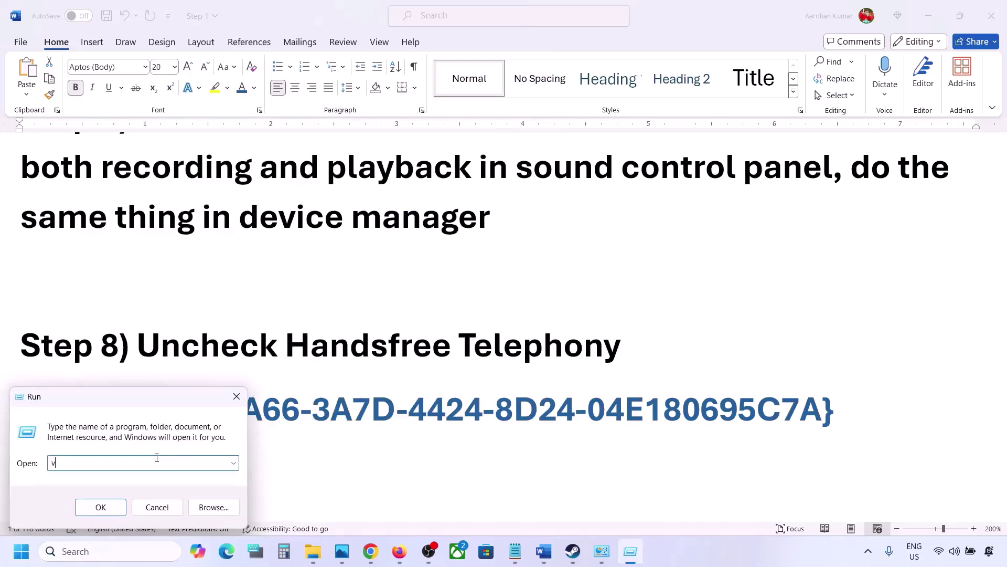
{"action": "type", "text": "shell:::{A8A91A66-3A7D-4424-8D24-04E180695C7A}"}
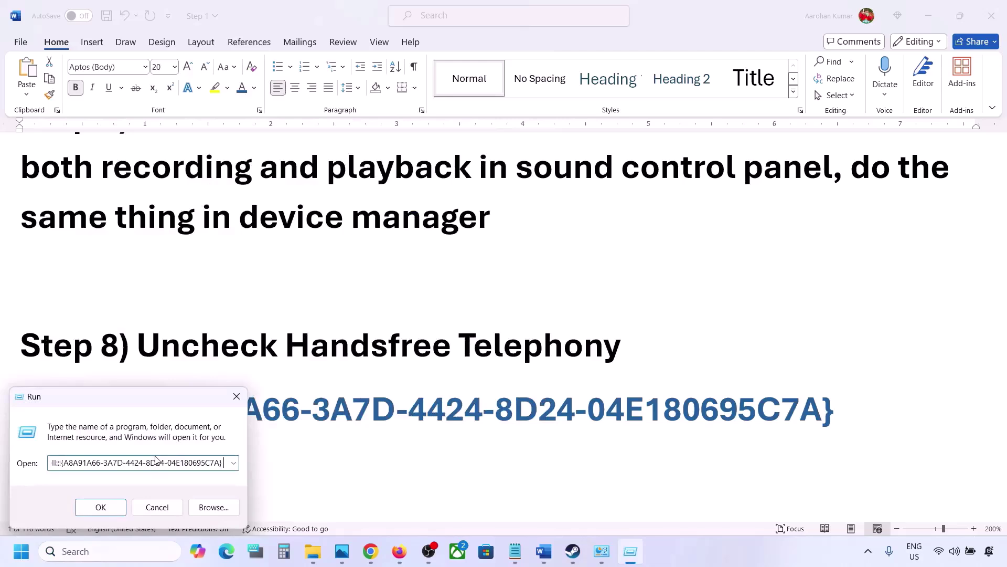
{"action": "left_click", "coordinate": [101, 507]}
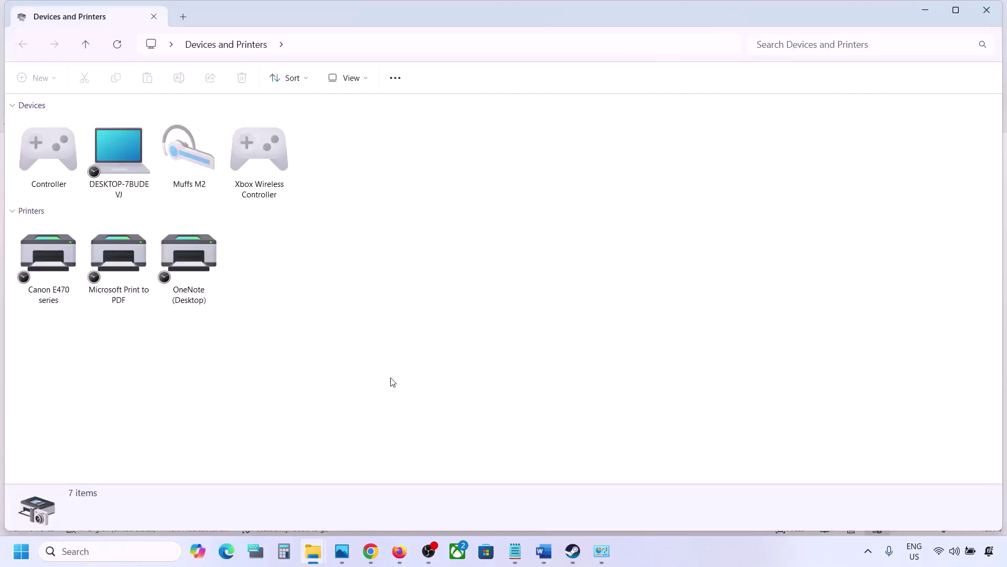
{"action": "left_click", "coordinate": [746, 550]}
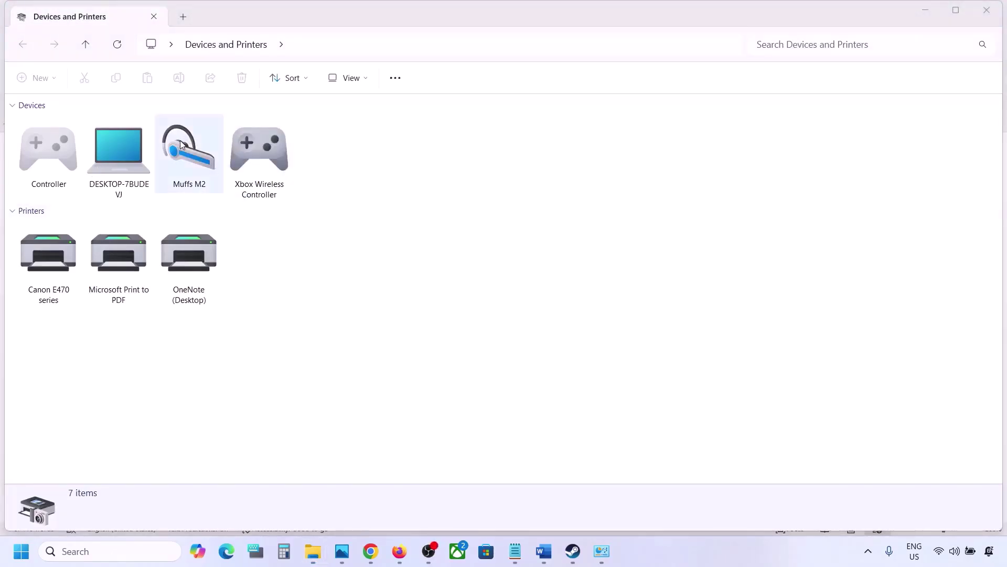
Disable the Handsfree Telephony service in the properties of the Muffs M2 headset, and apply the change.
{"action": "right_click", "coordinate": [196, 152]}
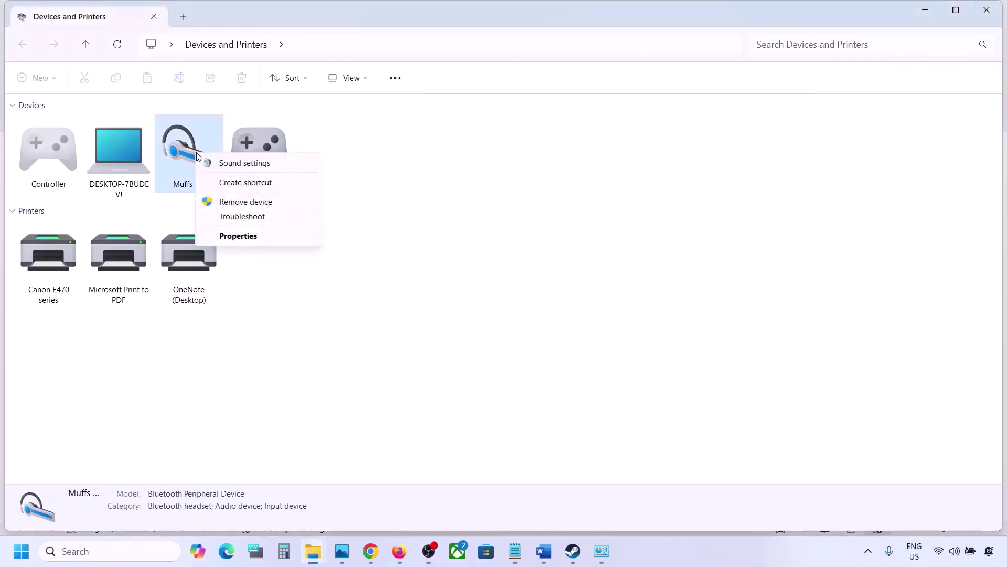
{"action": "left_click", "coordinate": [234, 236]}
{"action": "left_click_drag", "start_coordinate": [361, 167], "coordinate": [470, 140]}
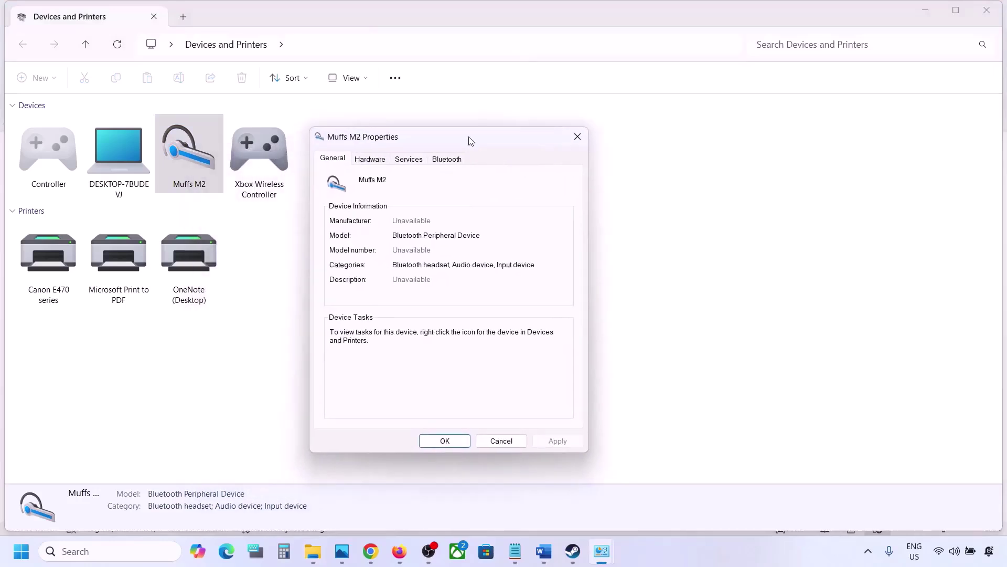
{"action": "left_click", "coordinate": [449, 160]}
{"action": "left_click", "coordinate": [418, 165]}
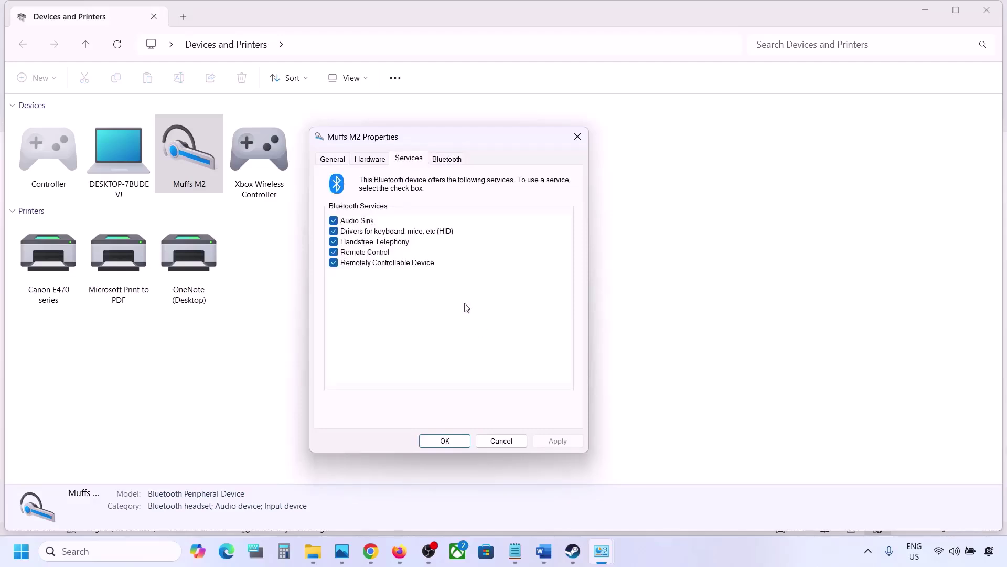
{"action": "left_click", "coordinate": [335, 242]}
{"action": "left_click", "coordinate": [556, 441]}
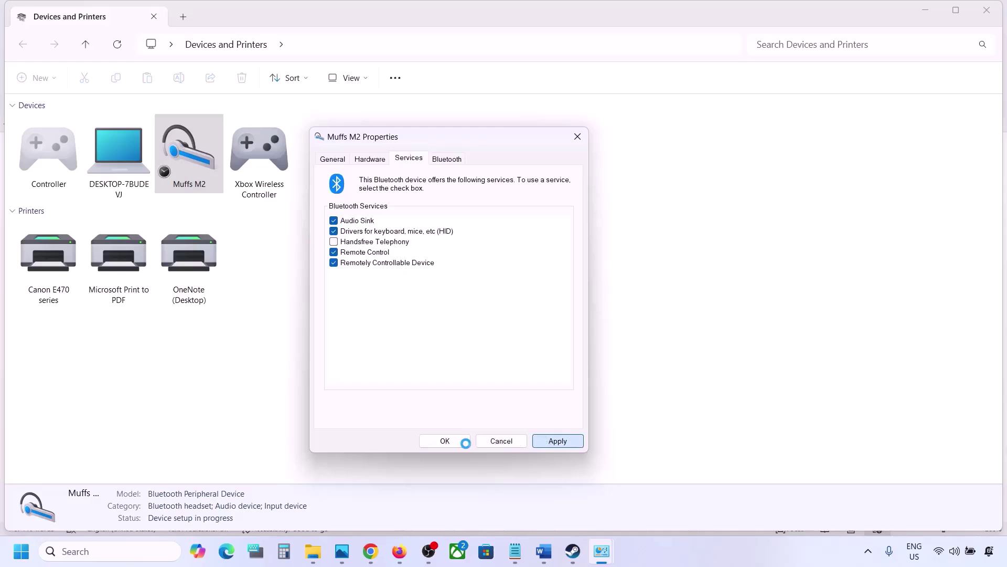
{"action": "left_click", "coordinate": [449, 443]}
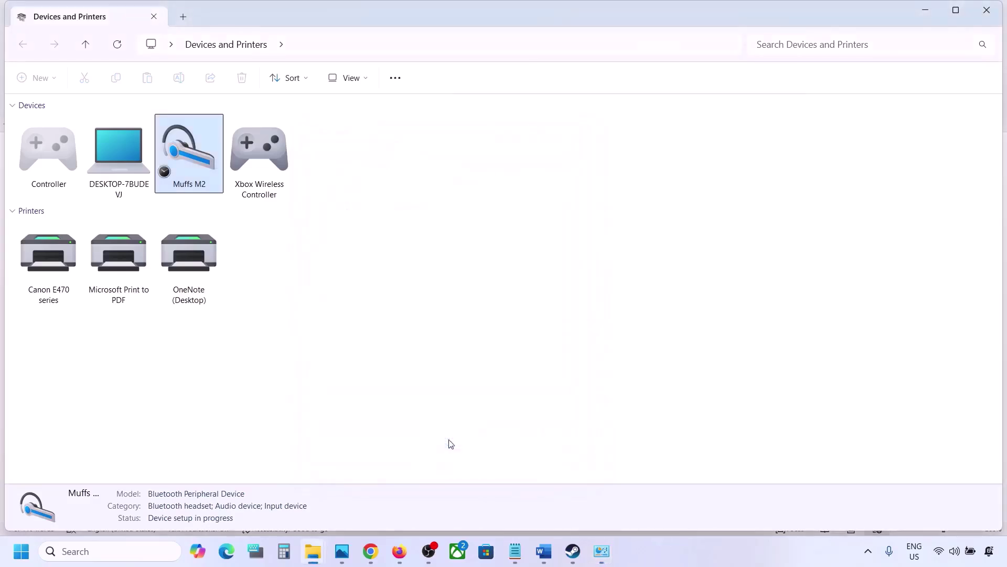
Switch to the Word document and highlight the Step 10 heading text, Install Audio Driver.
{"action": "left_click", "coordinate": [573, 555]}
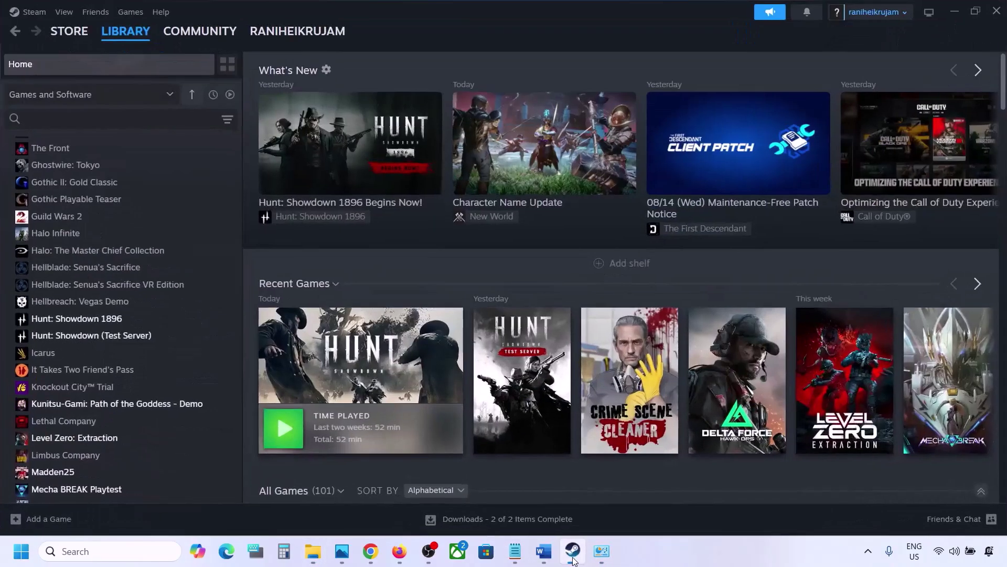
{"action": "left_click", "coordinate": [544, 552]}
{"action": "scroll", "coordinate": [444, 376], "scroll_direction": "down", "scroll_amount": 3}
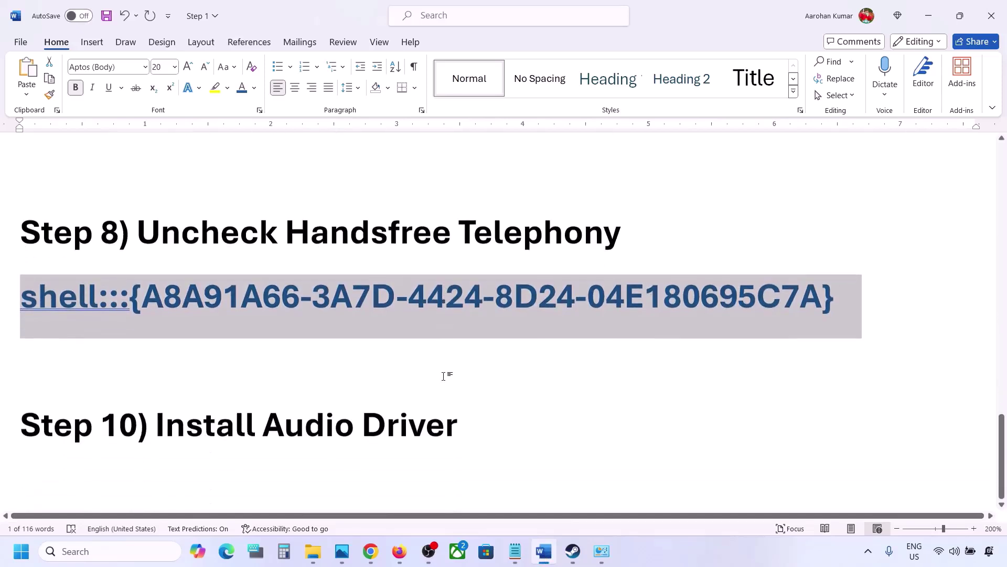
{"action": "left_click_drag", "start_coordinate": [172, 405], "coordinate": [456, 416]}
Open Device Manager and start a driver update for the Realtek(R) Audio device.
{"action": "right_click", "coordinate": [16, 555]}
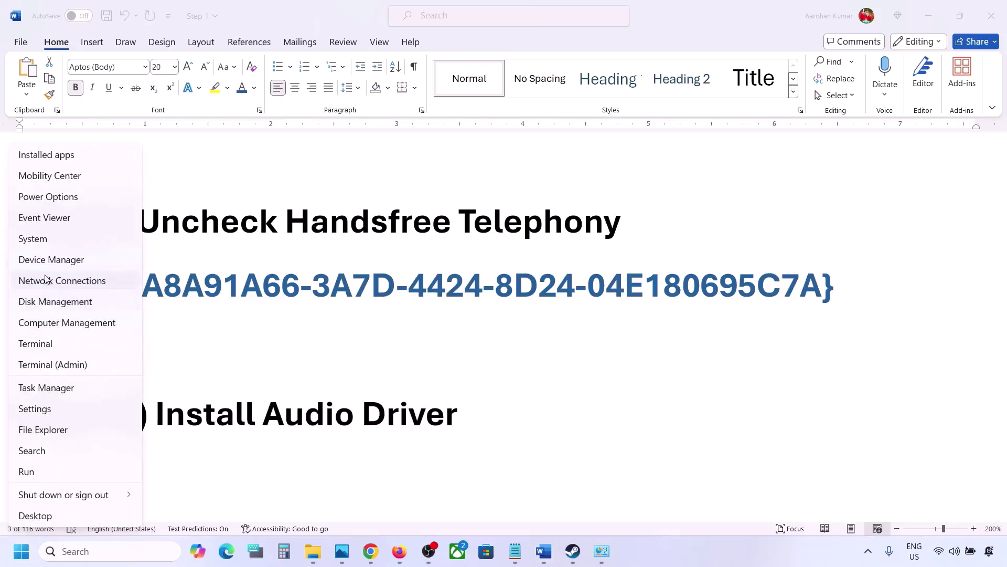
{"action": "left_click", "coordinate": [48, 260]}
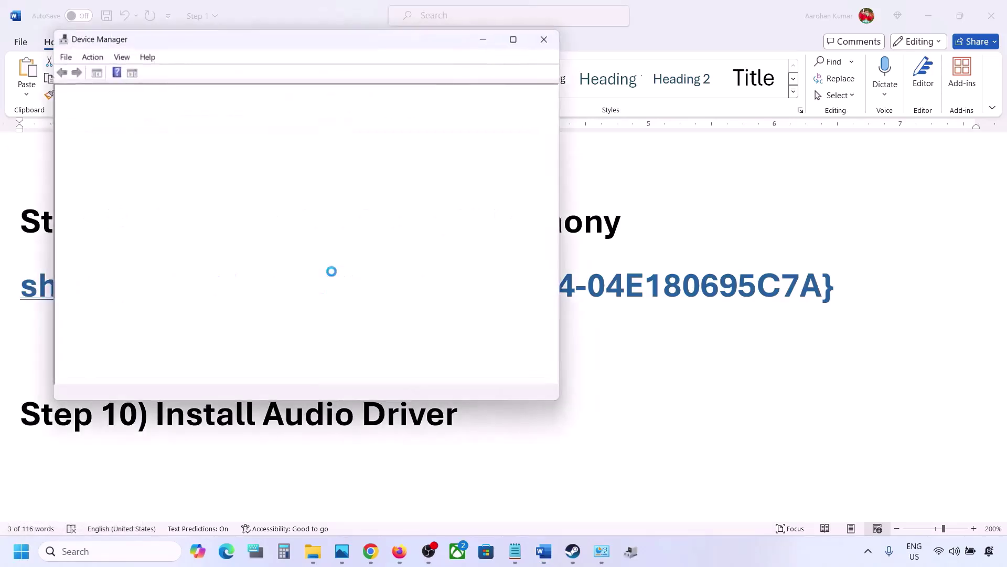
{"action": "scroll", "coordinate": [167, 344], "scroll_direction": "down", "scroll_amount": 2}
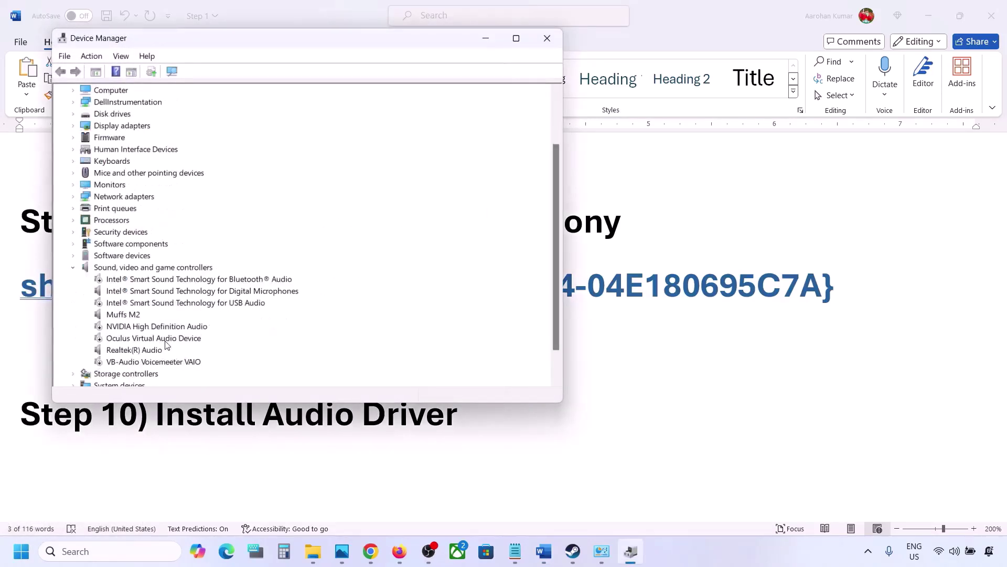
{"action": "left_click", "coordinate": [120, 352]}
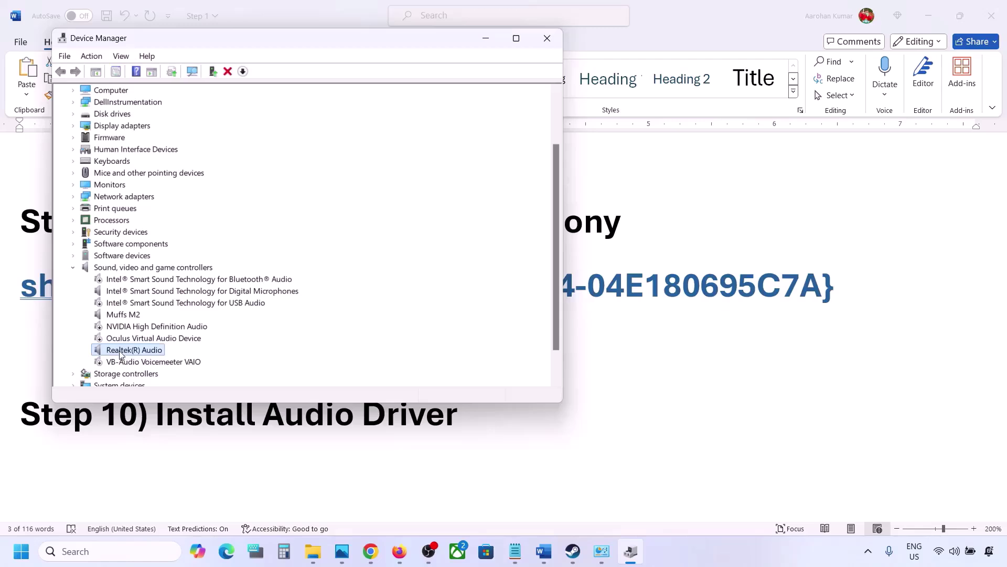
{"action": "right_click", "coordinate": [125, 354]}
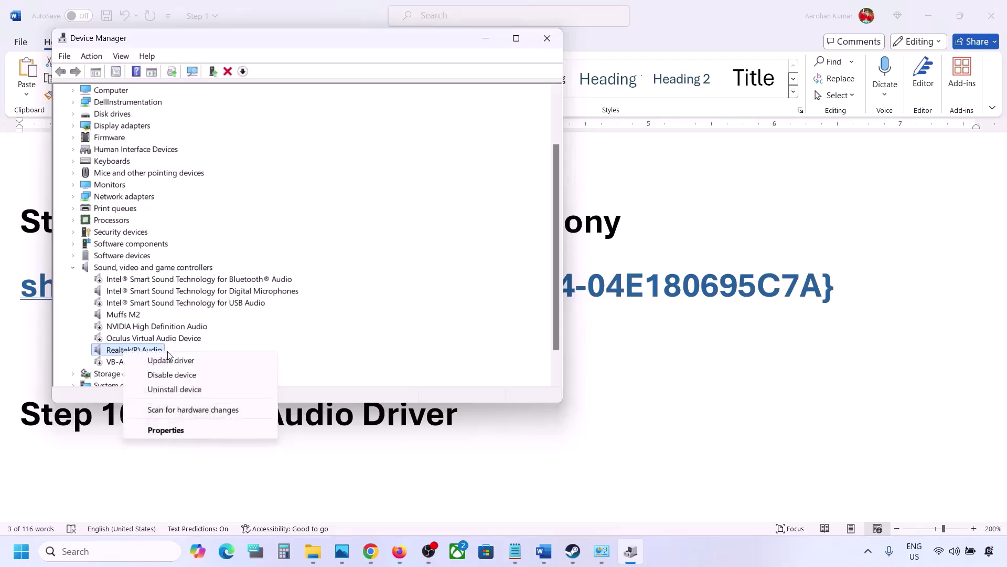
{"action": "left_click", "coordinate": [192, 362]}
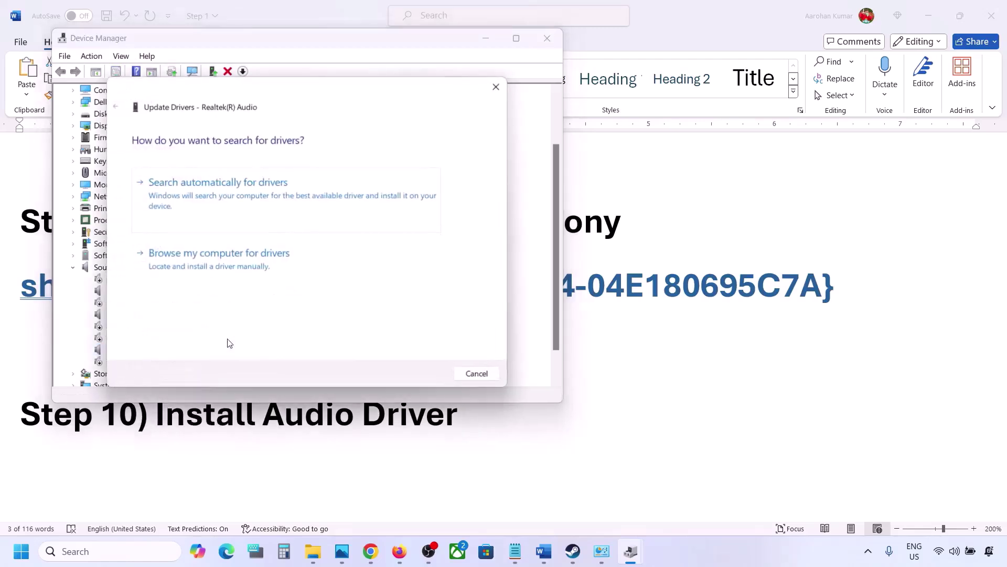
Select Realtek Audio from the compatible drivers available on the computer, cancel the update without installing, and close Device Manager.
{"action": "left_click", "coordinate": [239, 267]}
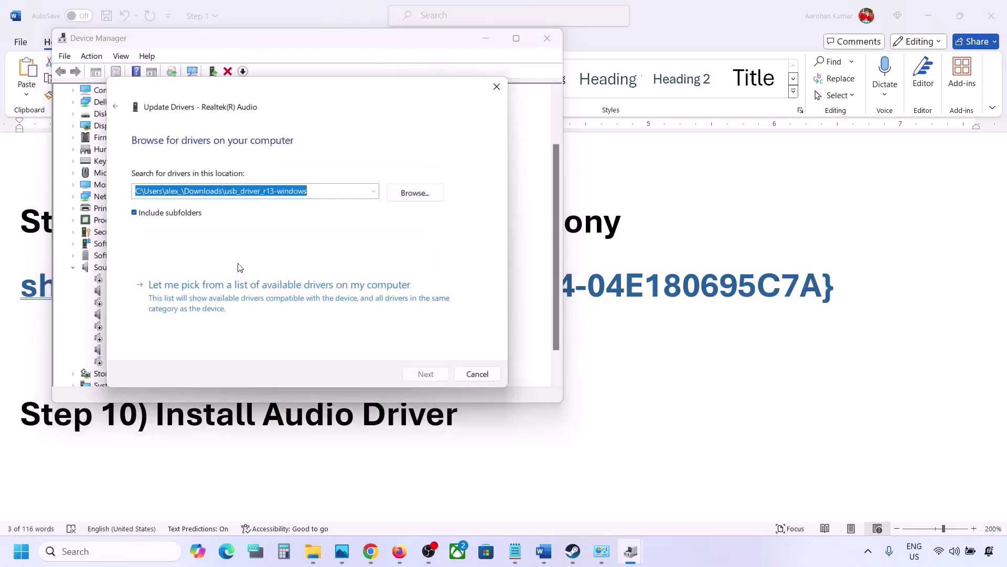
{"action": "left_click", "coordinate": [207, 303]}
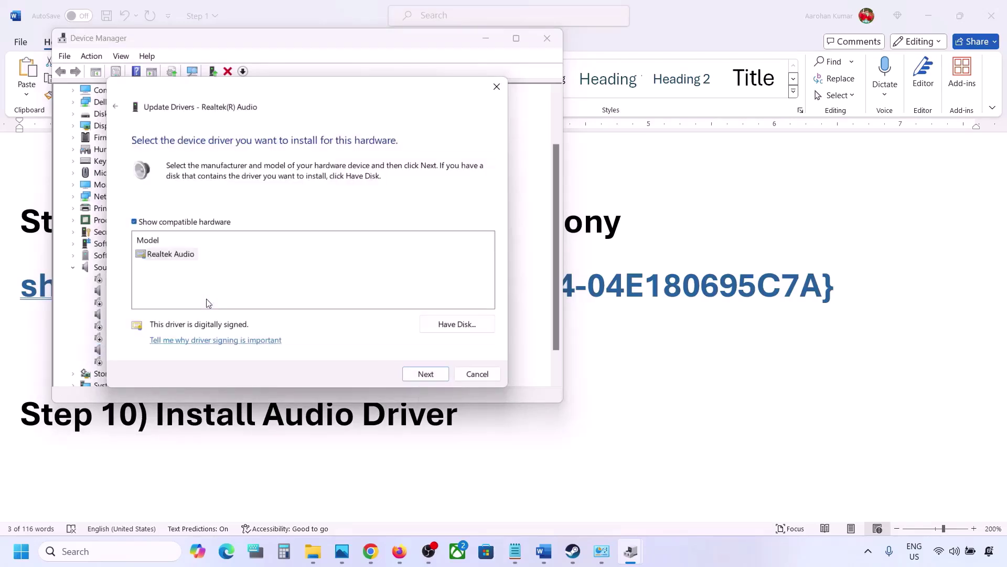
{"action": "left_click", "coordinate": [162, 254]}
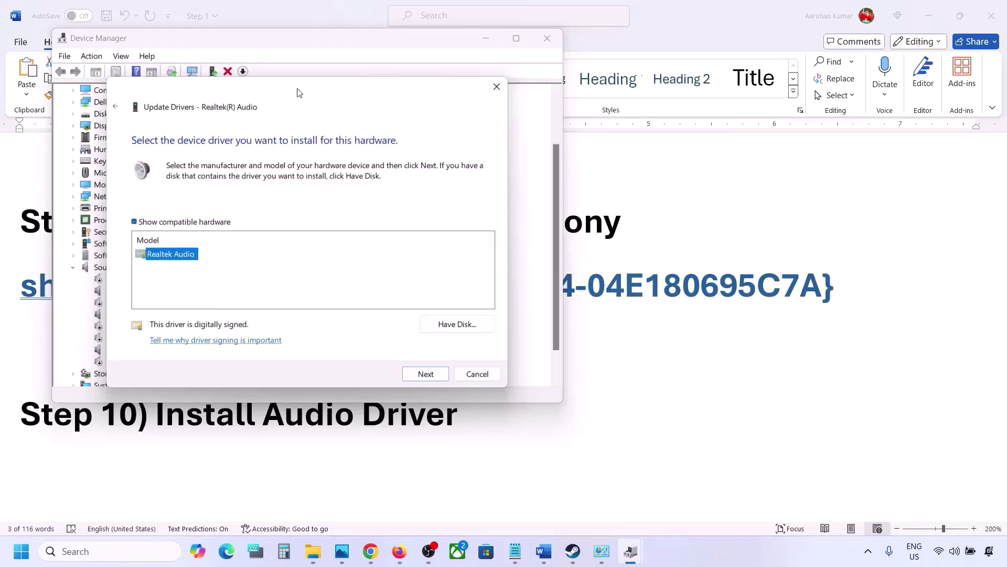
{"action": "left_click_drag", "start_coordinate": [298, 92], "coordinate": [415, 75]}
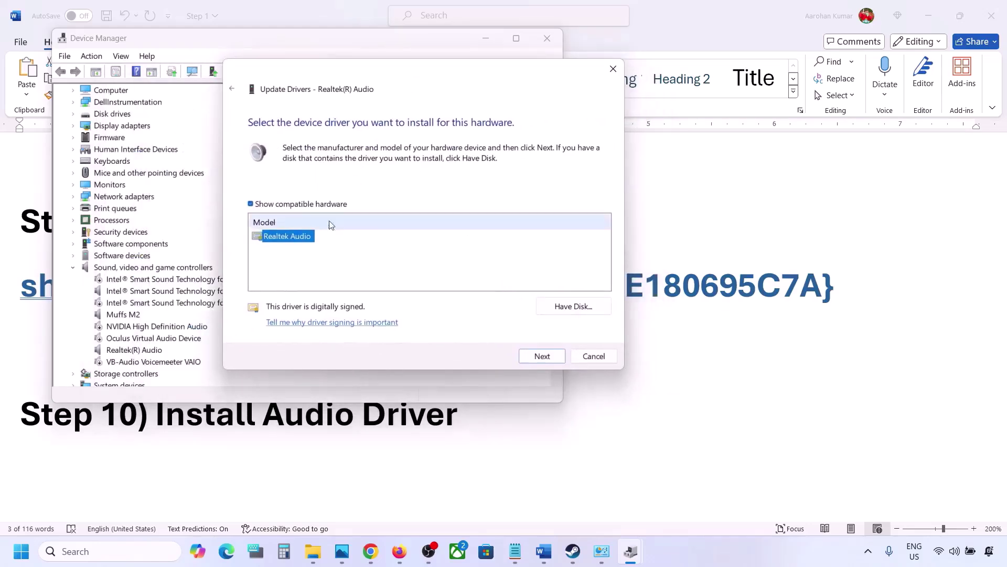
{"action": "left_click", "coordinate": [590, 355]}
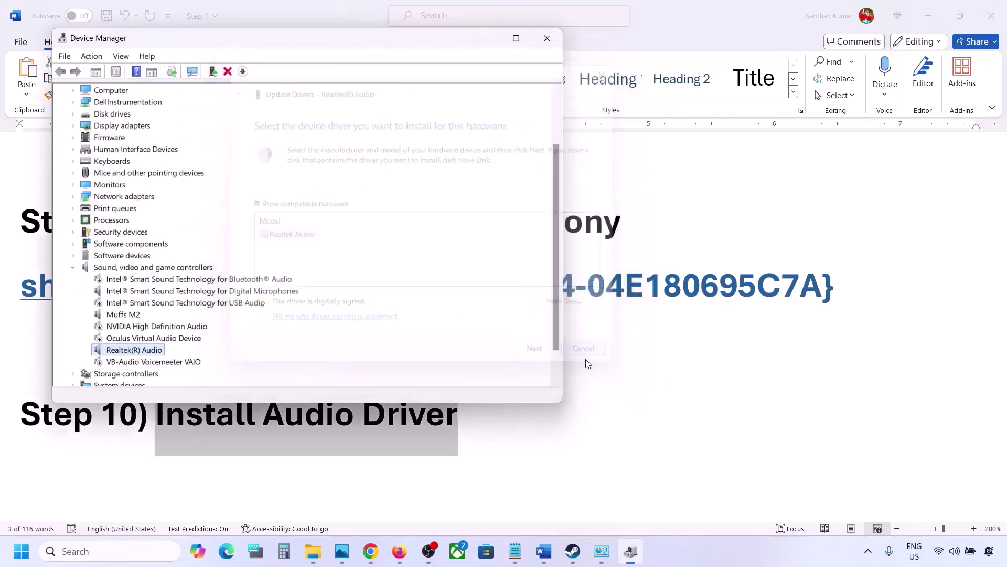
{"action": "left_click", "coordinate": [547, 37]}
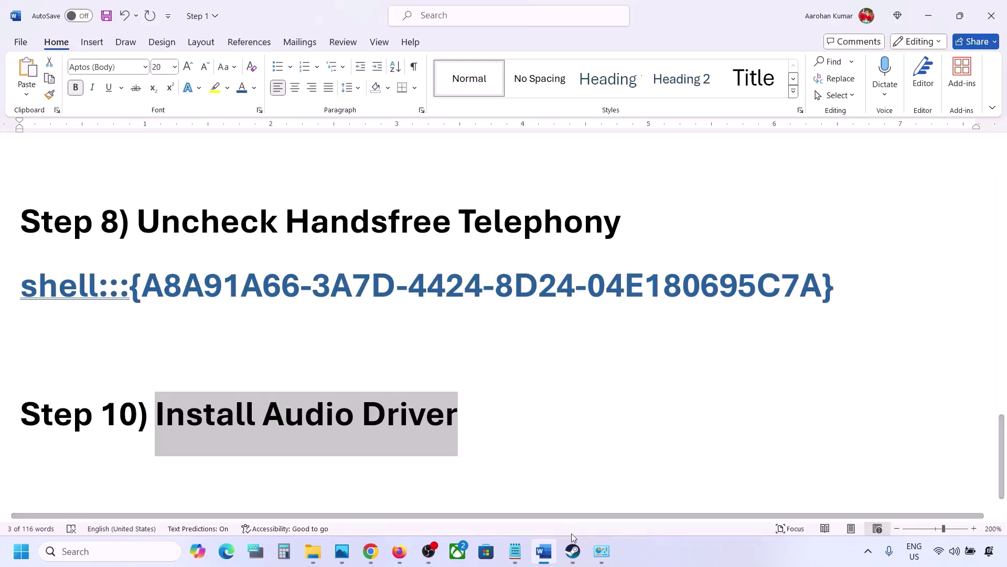
Switch to Battle.net and check World of Warcraft's game options for Scan and Repair without running it.
{"action": "scroll", "coordinate": [576, 392], "scroll_direction": "up", "scroll_amount": 3}
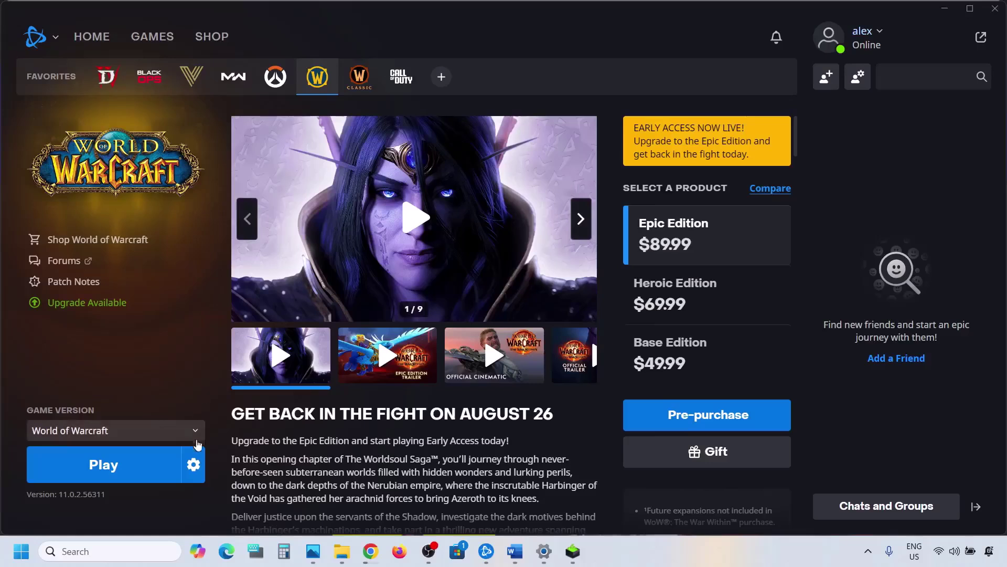
{"action": "left_click", "coordinate": [193, 464]}
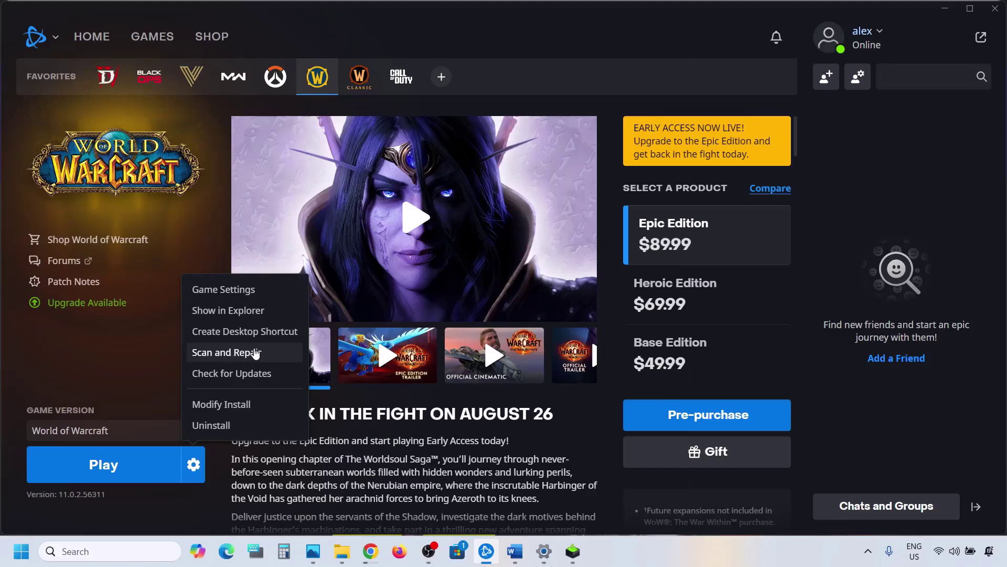
{"action": "left_click", "coordinate": [161, 375]}
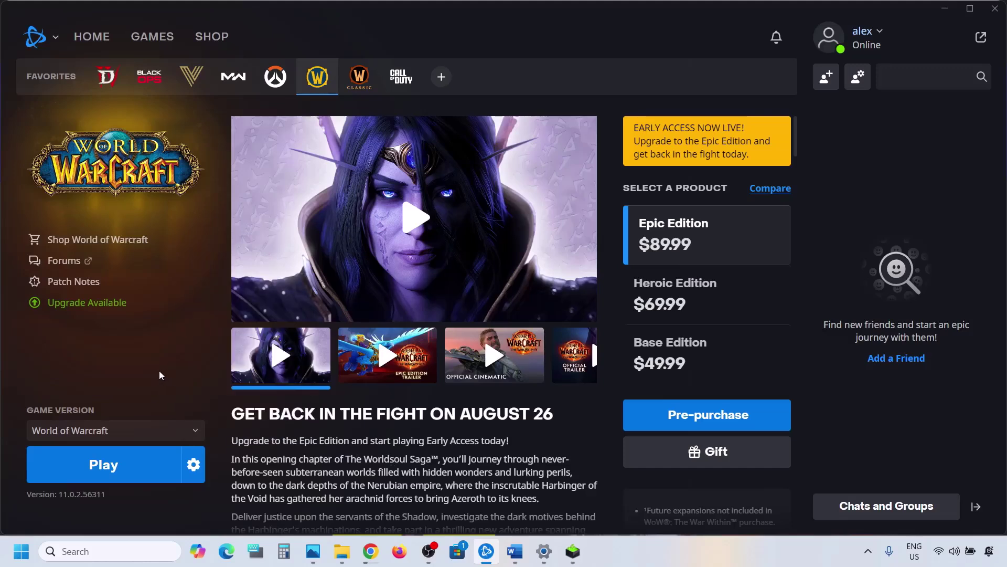